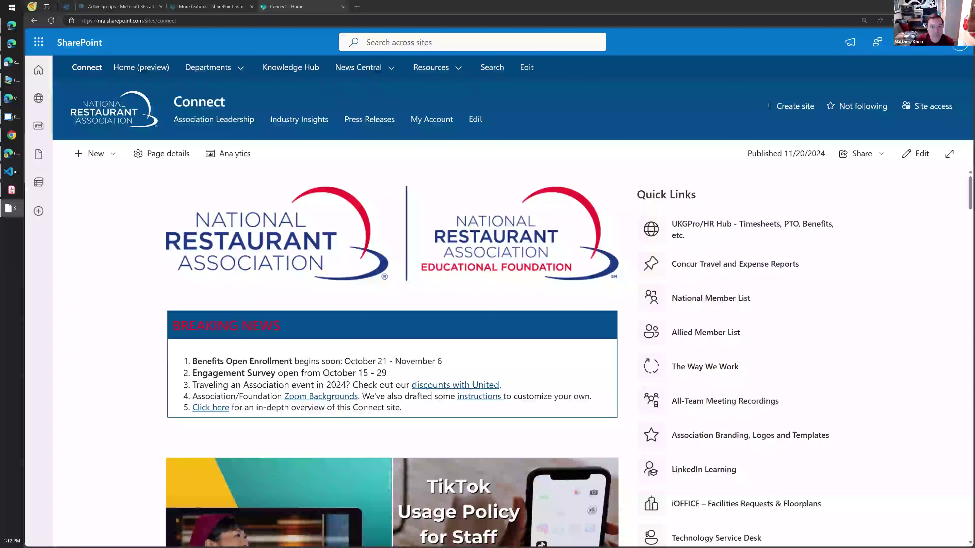
{"action": "left_click", "coordinate": [107, 271]}
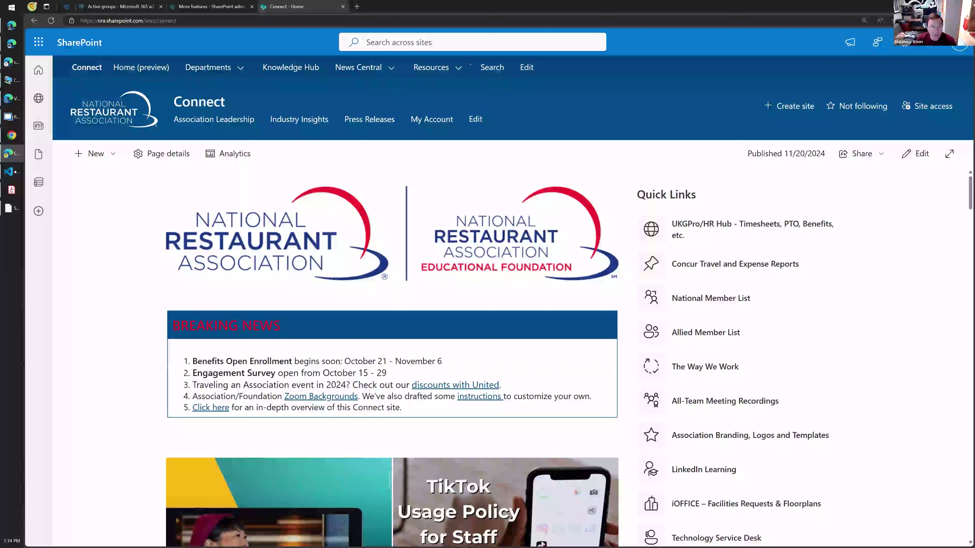
{"action": "left_click", "coordinate": [459, 67]}
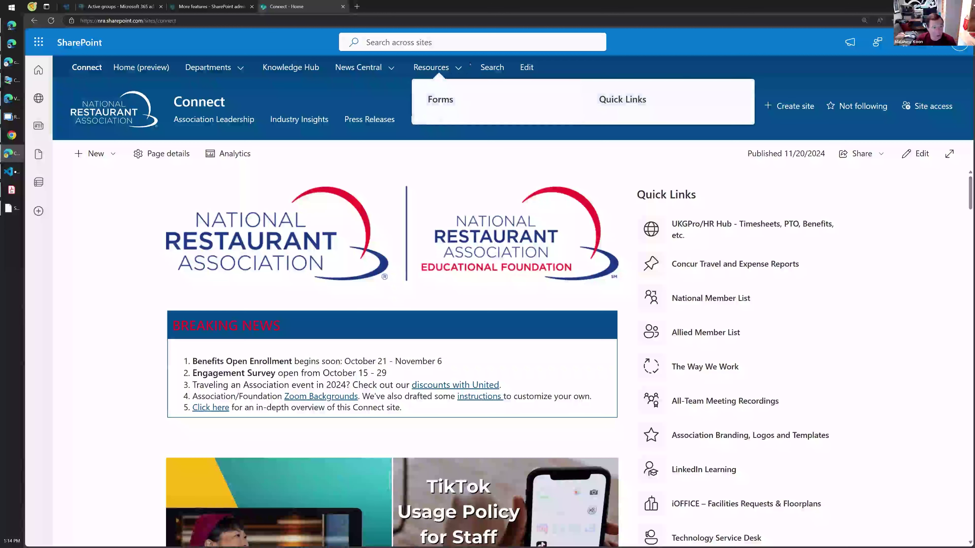
{"action": "left_click", "coordinate": [151, 341]}
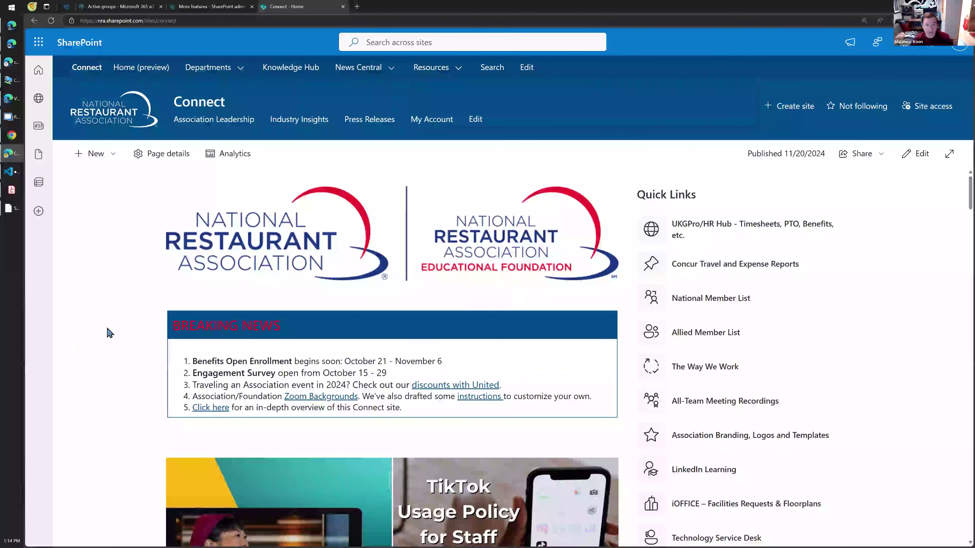
Step: Open the Home (preview) page of the Connect site and review its staff alerts and news sections
{"action": "left_click", "coordinate": [216, 68]}
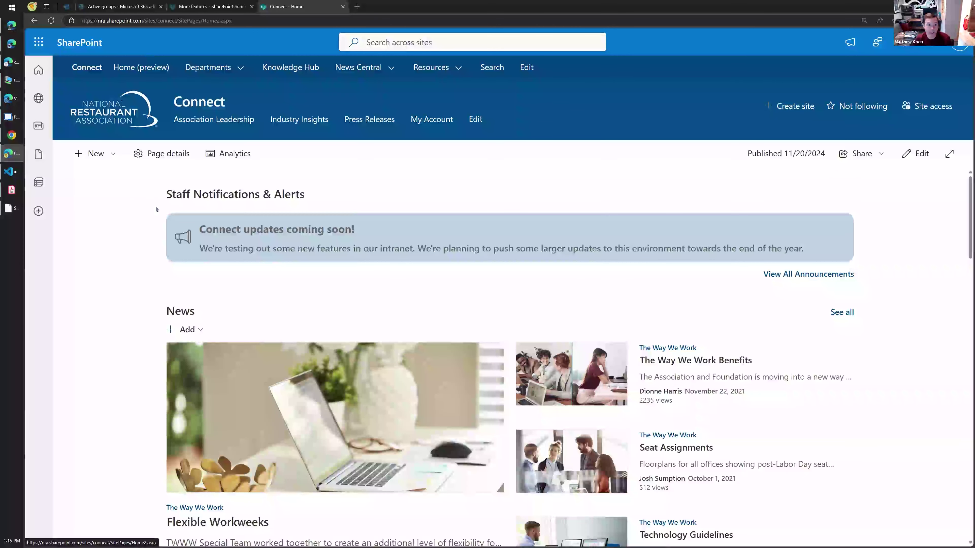
{"action": "left_click", "coordinate": [208, 67]}
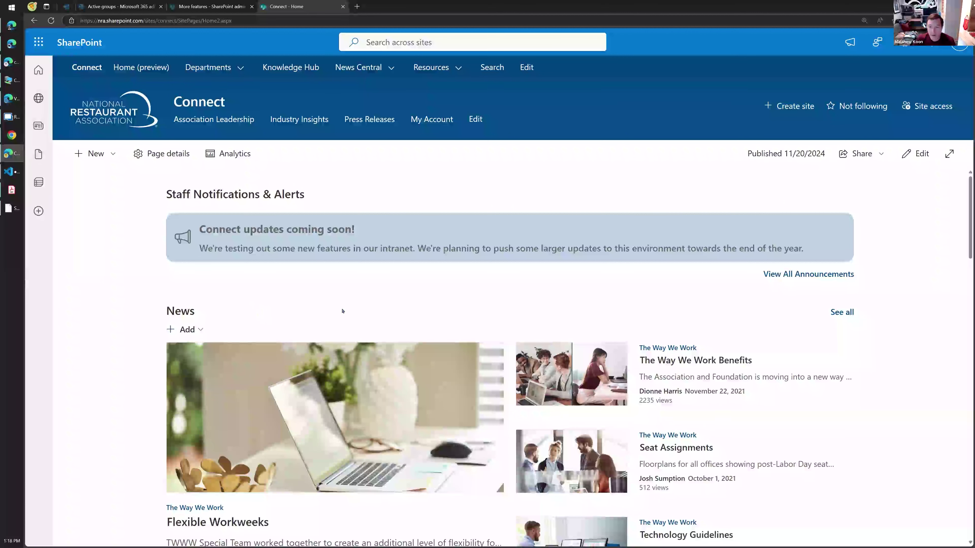
{"action": "scroll", "coordinate": [121, 296], "scroll_direction": "down", "scroll_amount": 3}
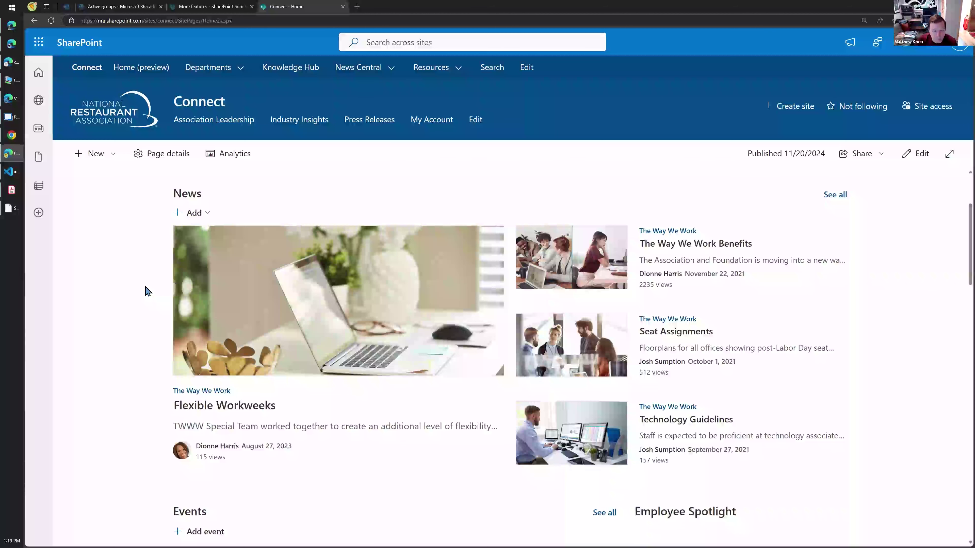
{"action": "scroll", "coordinate": [140, 291], "scroll_direction": "down", "scroll_amount": 2}
{"action": "scroll", "coordinate": [139, 298], "scroll_direction": "up", "scroll_amount": 2}
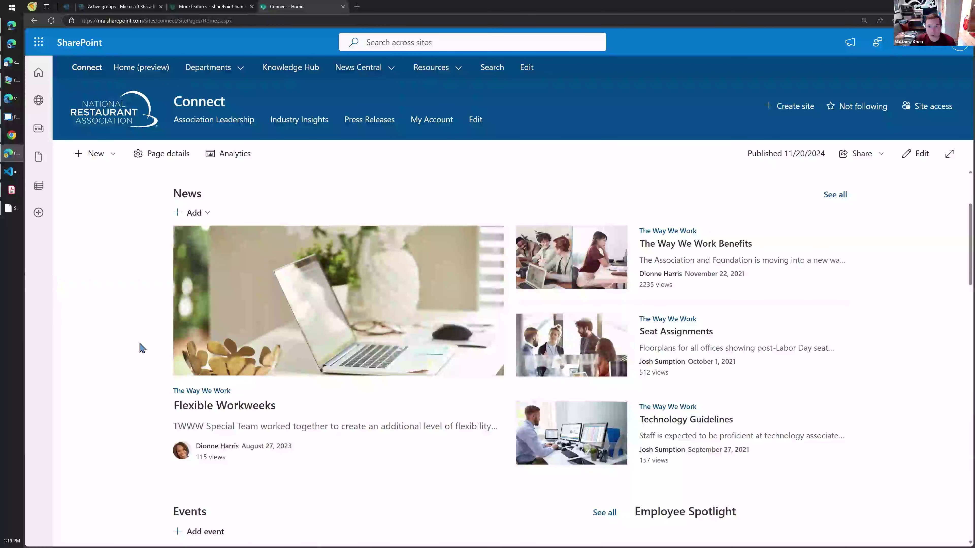
Step: Browse the upcoming entries in the Events carousel through its last page, then go back to earlier events
{"action": "scroll", "coordinate": [134, 363], "scroll_direction": "down", "scroll_amount": 2}
{"action": "scroll", "coordinate": [133, 362], "scroll_direction": "down", "scroll_amount": 6}
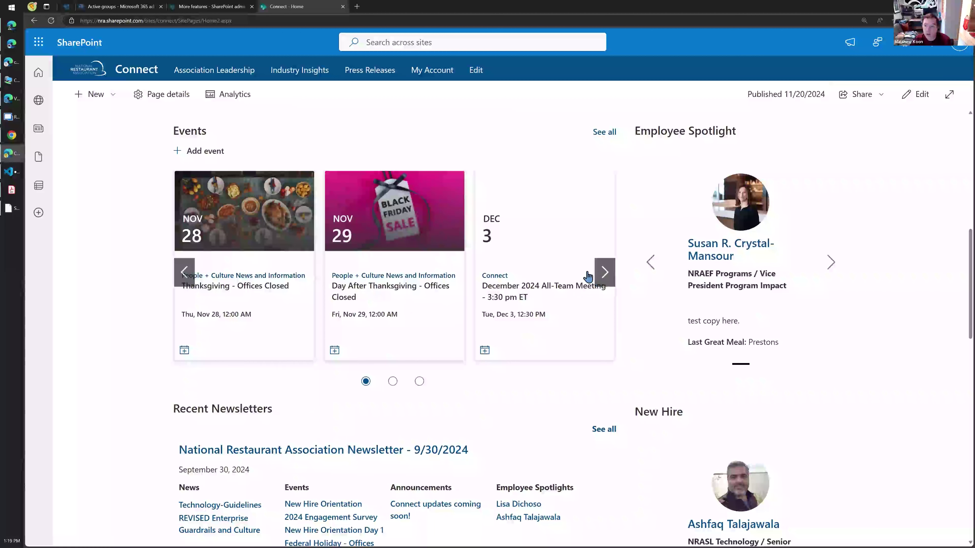
{"action": "left_click", "coordinate": [605, 273]}
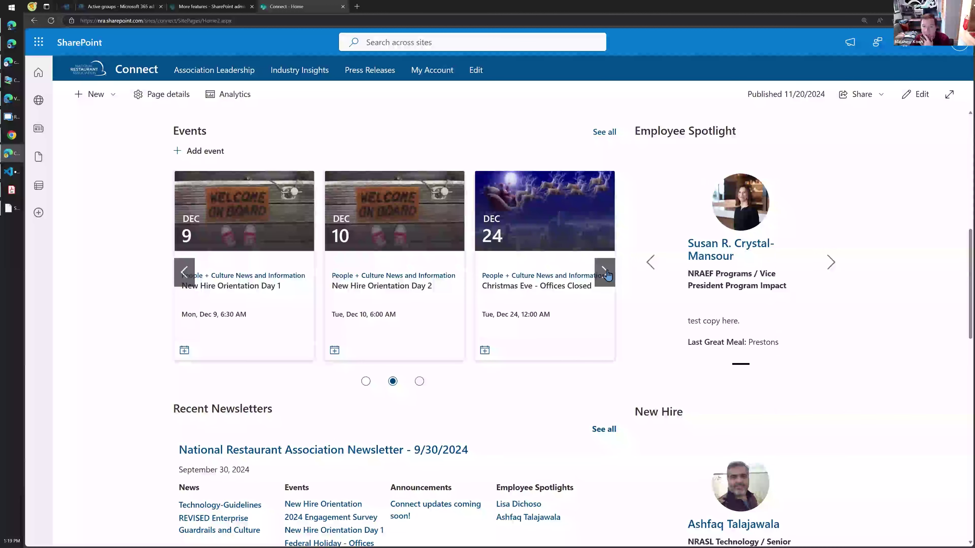
{"action": "left_click", "coordinate": [605, 274]}
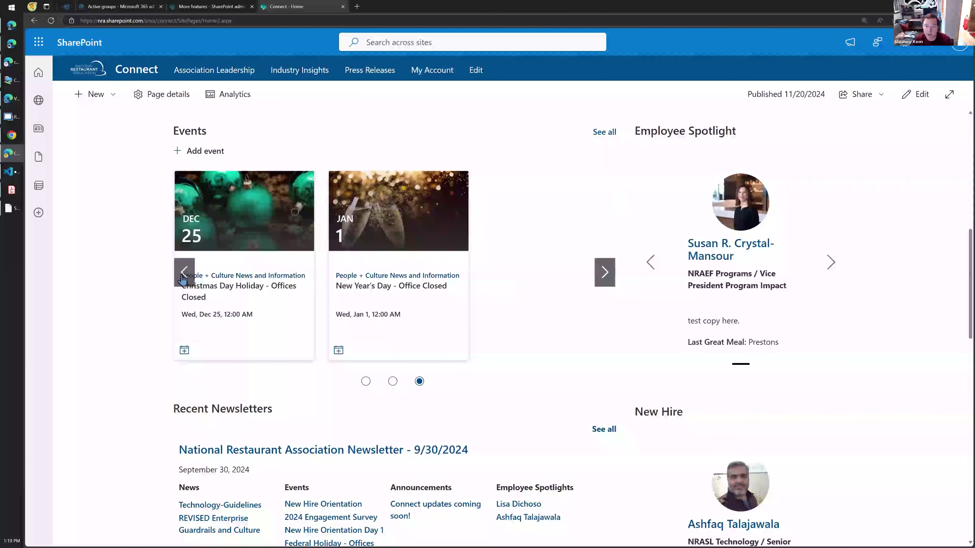
{"action": "left_click", "coordinate": [184, 273]}
{"action": "left_click", "coordinate": [184, 273]}
{"action": "left_click", "coordinate": [183, 273]}
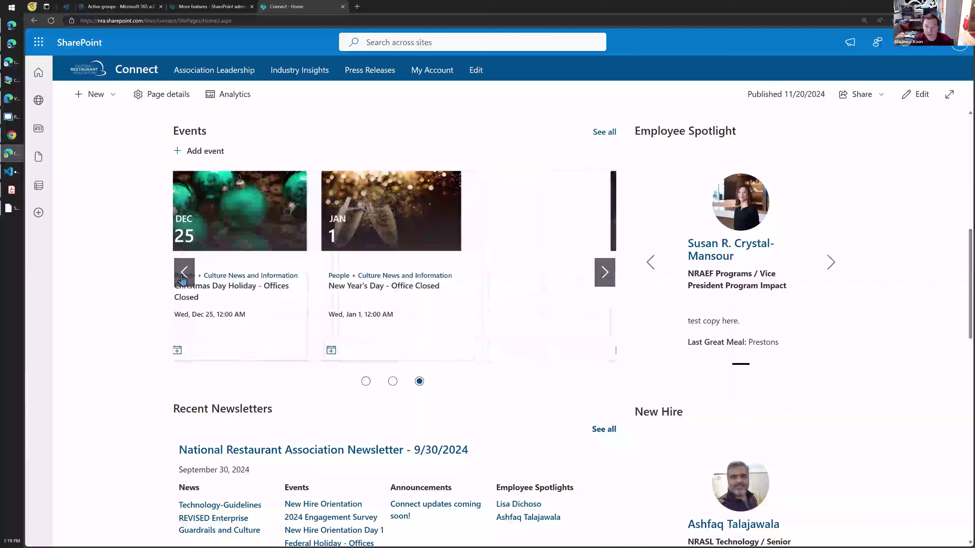
{"action": "left_click", "coordinate": [184, 273]}
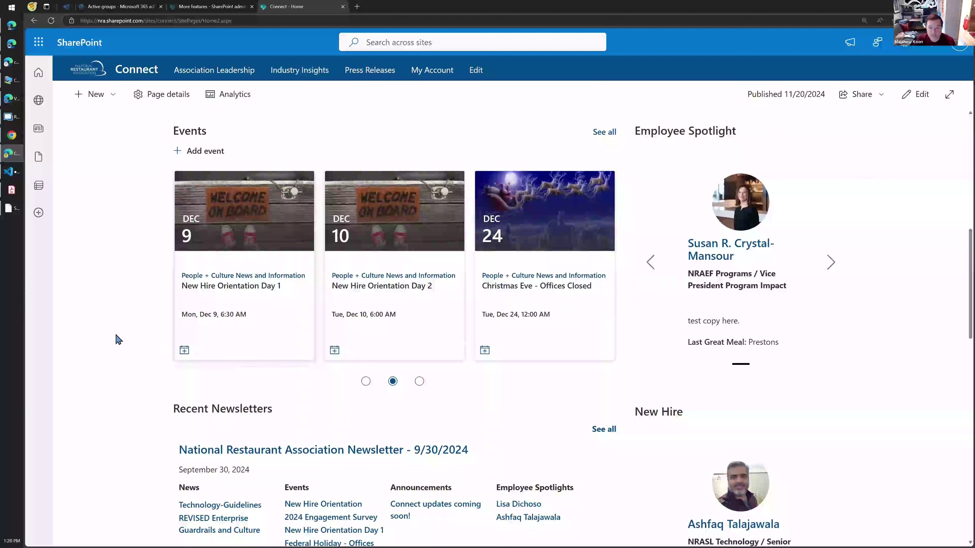
Step: Examine the Employee Spotlight, New Hire and Recent Newsletters sections of the preview home page
{"action": "scroll", "coordinate": [118, 340], "scroll_direction": "up", "scroll_amount": 2}
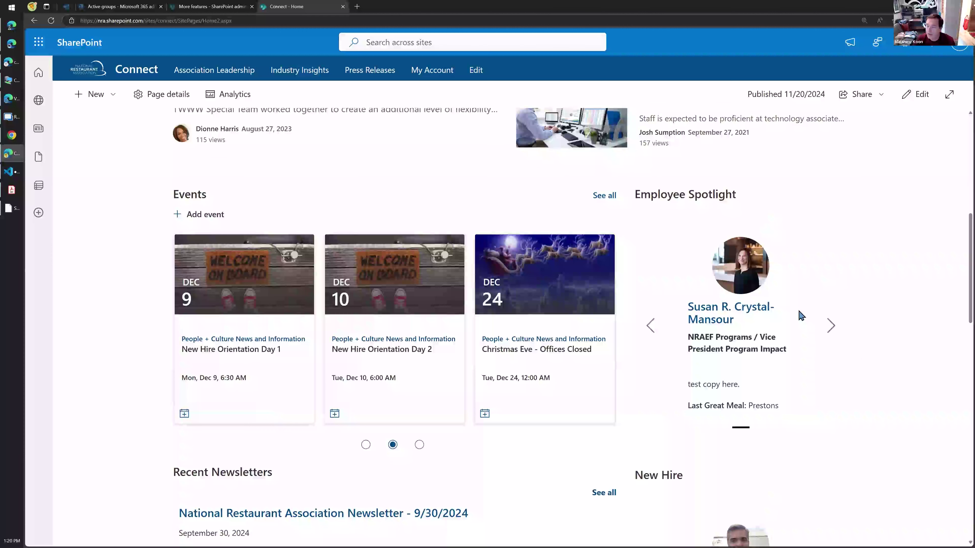
{"action": "scroll", "coordinate": [861, 367], "scroll_direction": "down", "scroll_amount": 3}
{"action": "scroll", "coordinate": [861, 368], "scroll_direction": "down", "scroll_amount": 2}
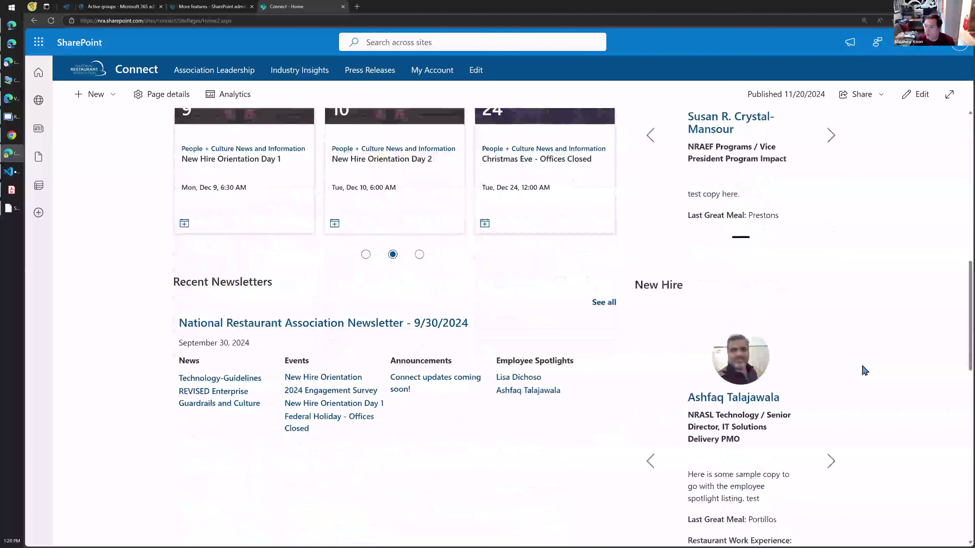
{"action": "scroll", "coordinate": [864, 370], "scroll_direction": "down", "scroll_amount": 2}
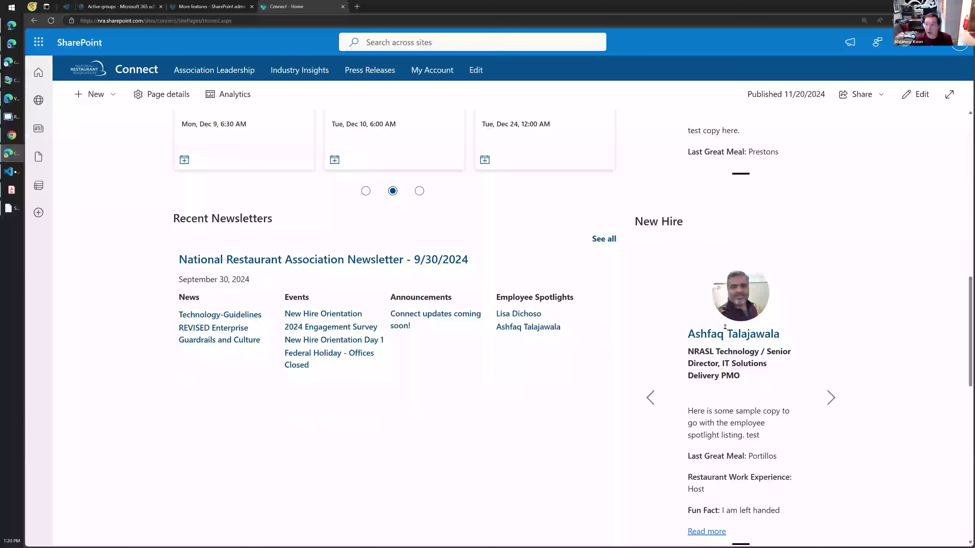
{"action": "scroll", "coordinate": [844, 357], "scroll_direction": "up", "scroll_amount": 4}
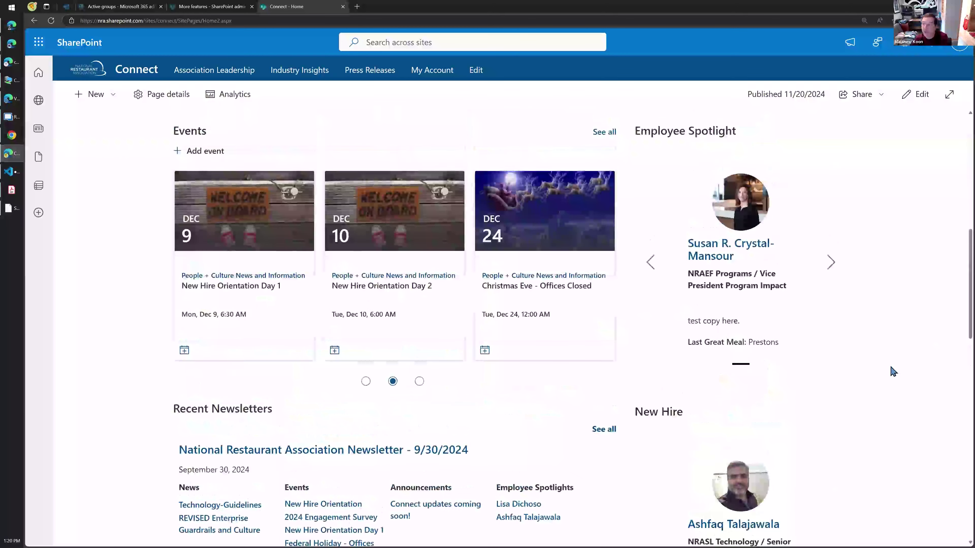
{"action": "scroll", "coordinate": [894, 382], "scroll_direction": "down", "scroll_amount": 4}
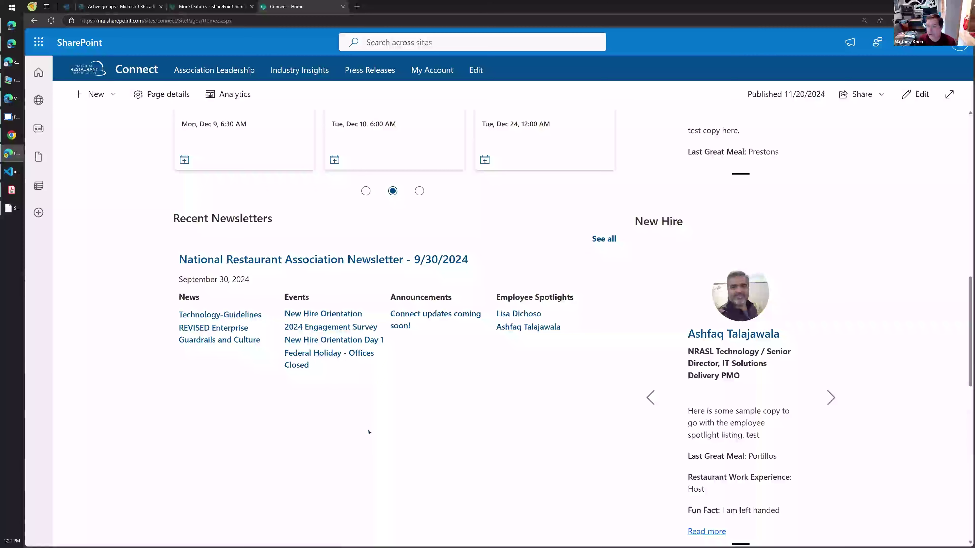
Step: Review the Our Shared Commitments, Our Strategic Pillars and Follow Us sections of the preview home page
{"action": "scroll", "coordinate": [128, 395], "scroll_direction": "down", "scroll_amount": 6}
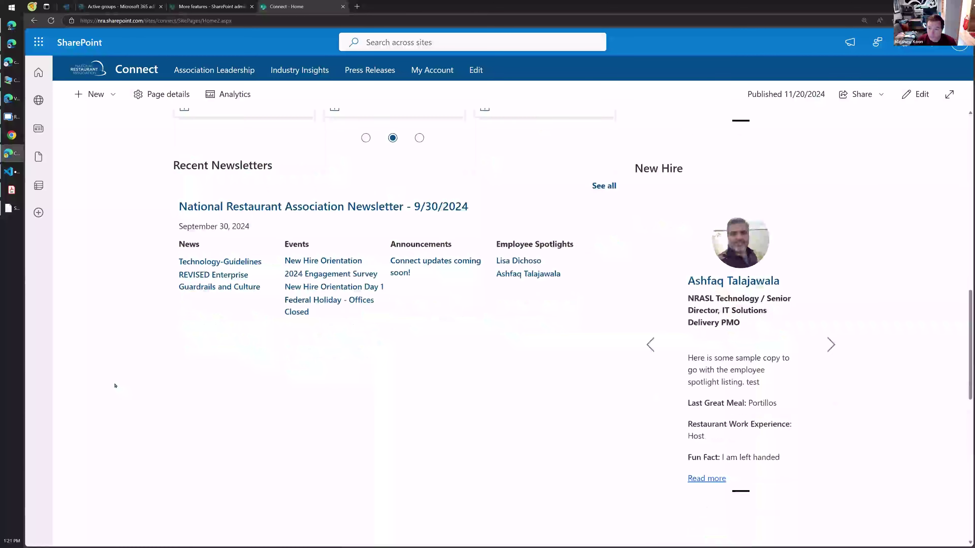
{"action": "scroll", "coordinate": [109, 392], "scroll_direction": "down", "scroll_amount": 3}
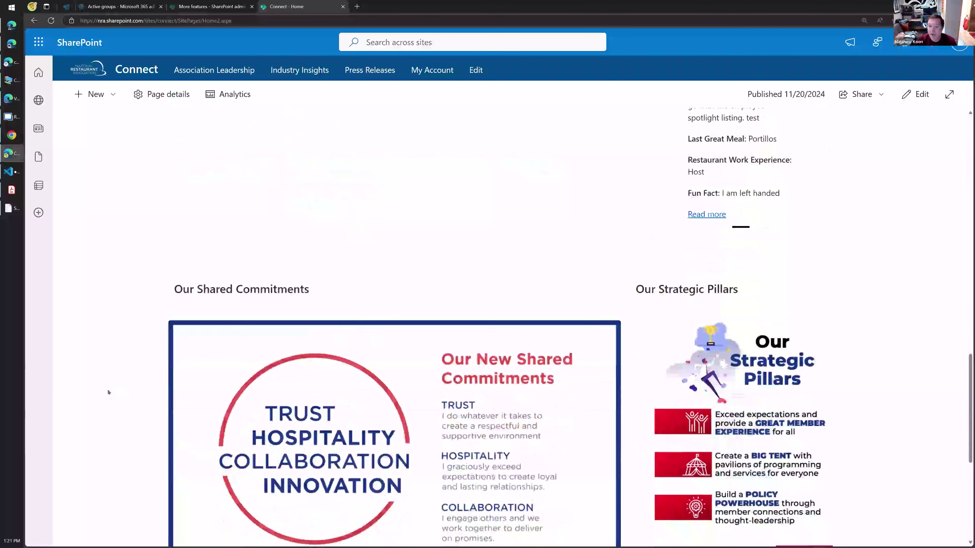
{"action": "scroll", "coordinate": [108, 392], "scroll_direction": "down", "scroll_amount": 2}
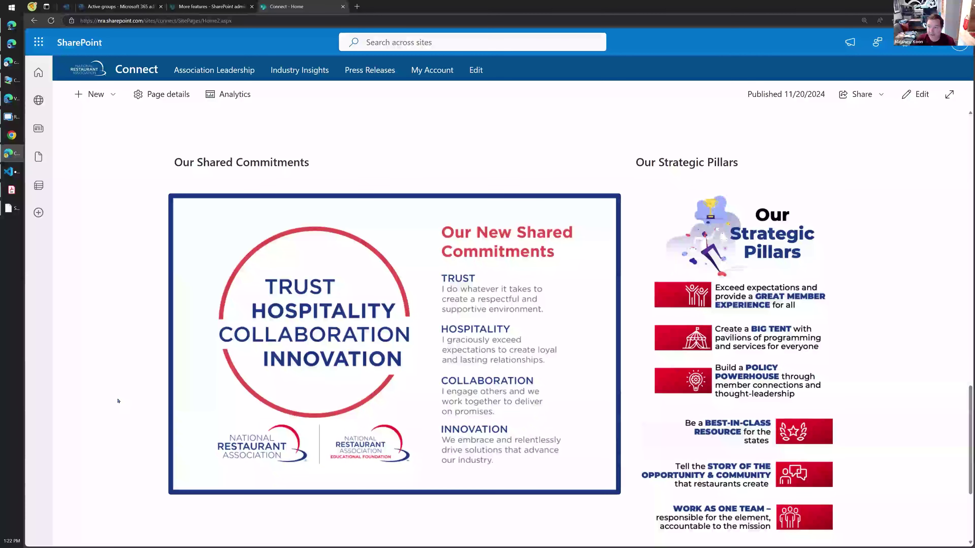
{"action": "scroll", "coordinate": [115, 401], "scroll_direction": "down", "scroll_amount": 4}
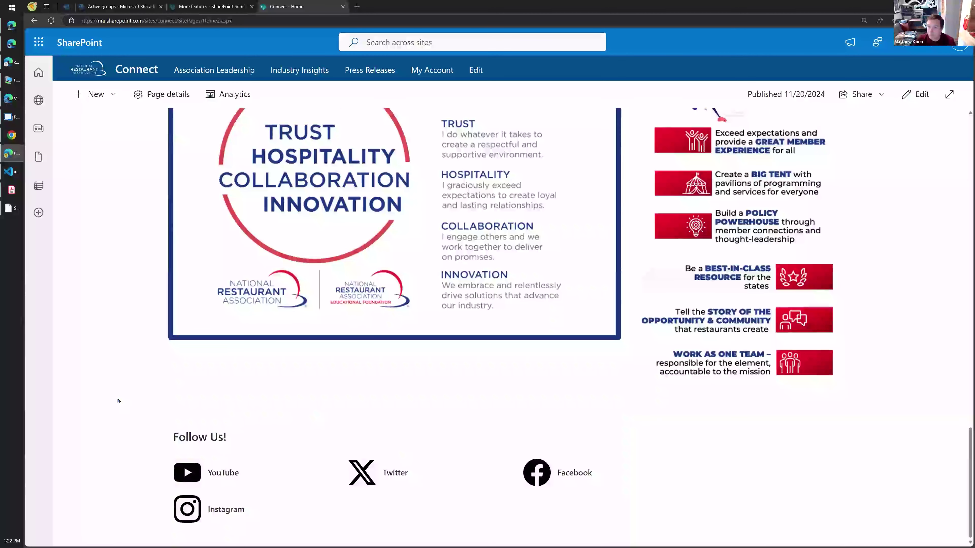
Step: Look over the pages listed under Departments in the site navigation, then open the Knowledge Hub
{"action": "scroll", "coordinate": [118, 401], "scroll_direction": "up", "scroll_amount": 15}
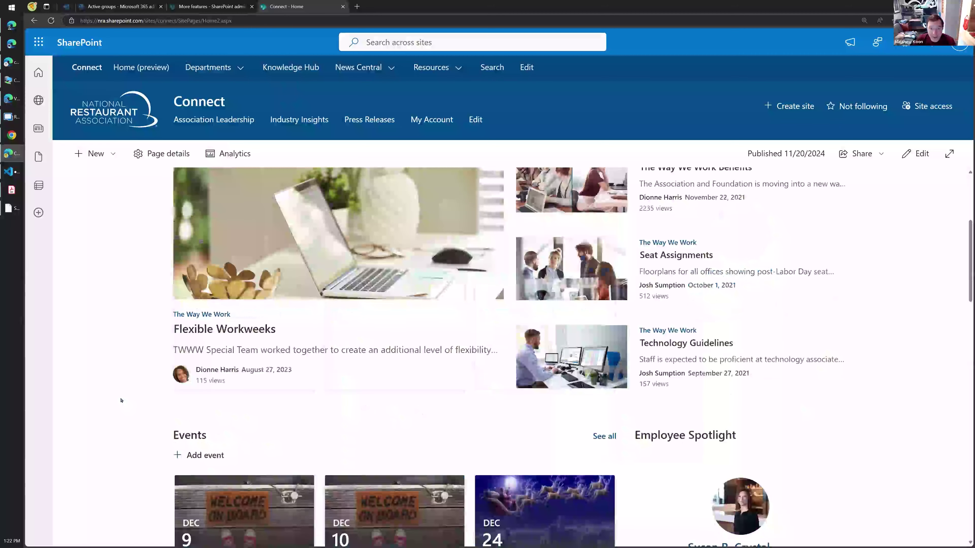
{"action": "scroll", "coordinate": [120, 401], "scroll_direction": "up", "scroll_amount": 5}
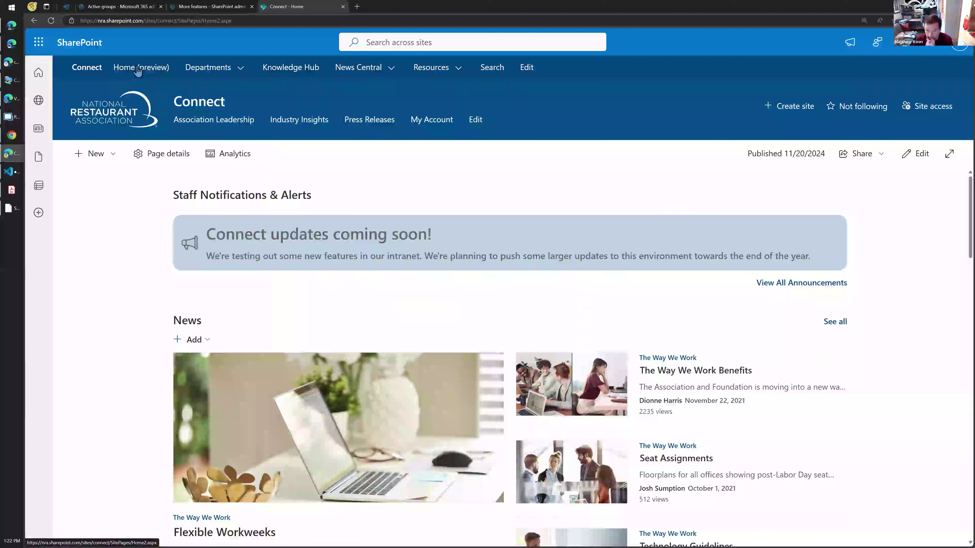
{"action": "mouse_move", "coordinate": [201, 67]}
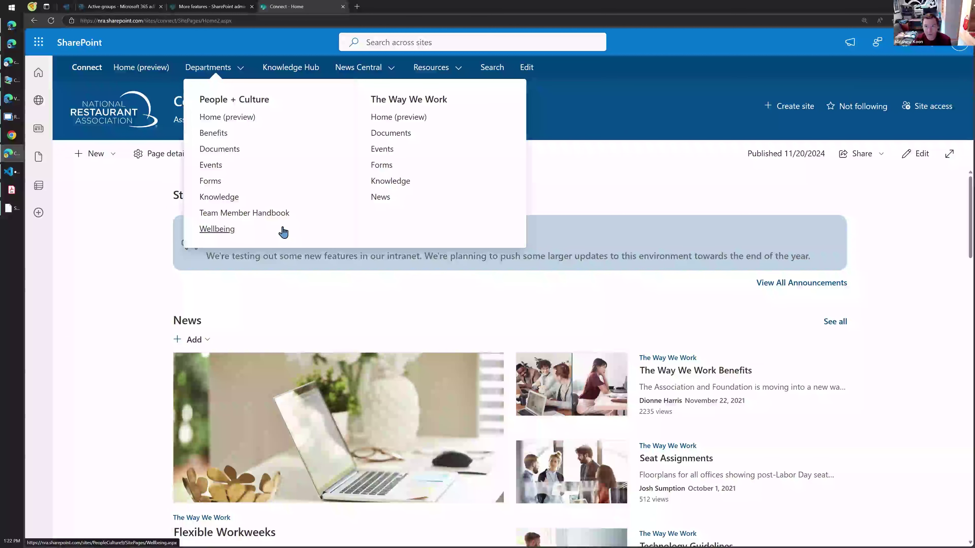
{"action": "mouse_move", "coordinate": [360, 75]}
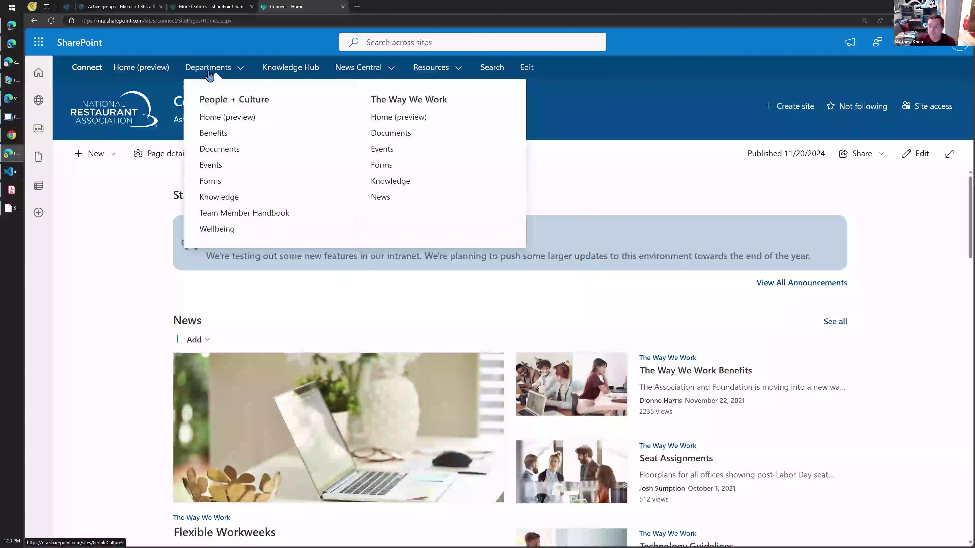
{"action": "left_click", "coordinate": [288, 70]}
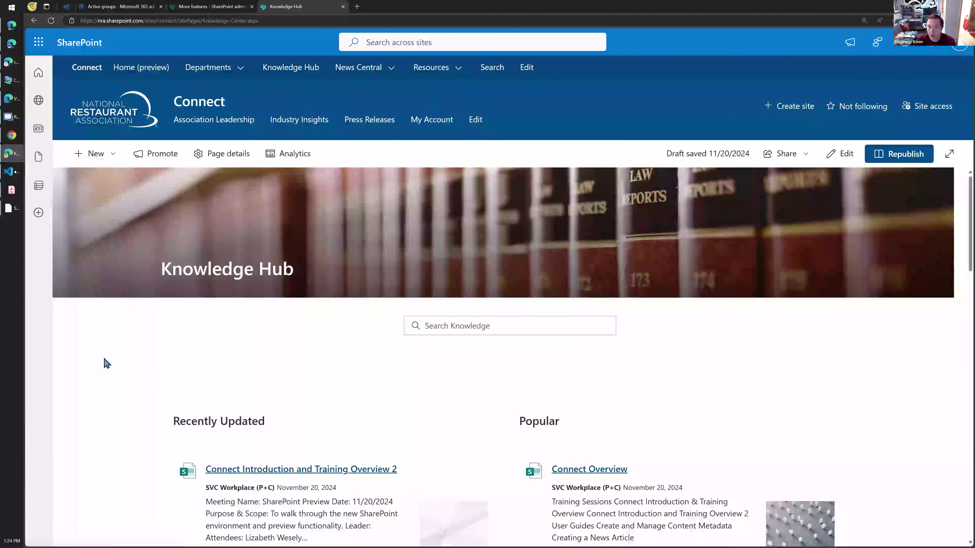
Step: Search the Knowledge Hub for "news"
{"action": "scroll", "coordinate": [110, 363], "scroll_direction": "down", "scroll_amount": 1}
{"action": "left_click", "coordinate": [470, 261]}
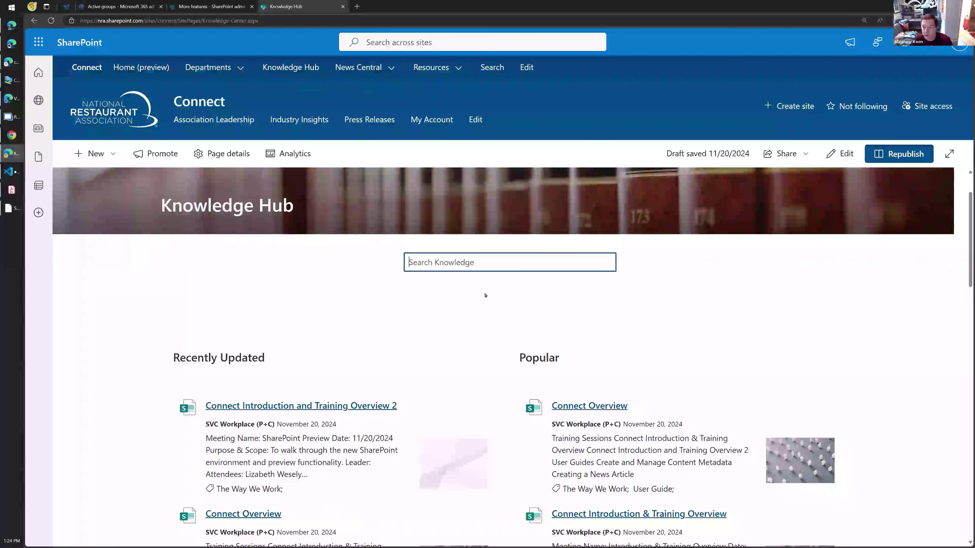
{"action": "scroll", "coordinate": [449, 353], "scroll_direction": "up", "scroll_amount": 1}
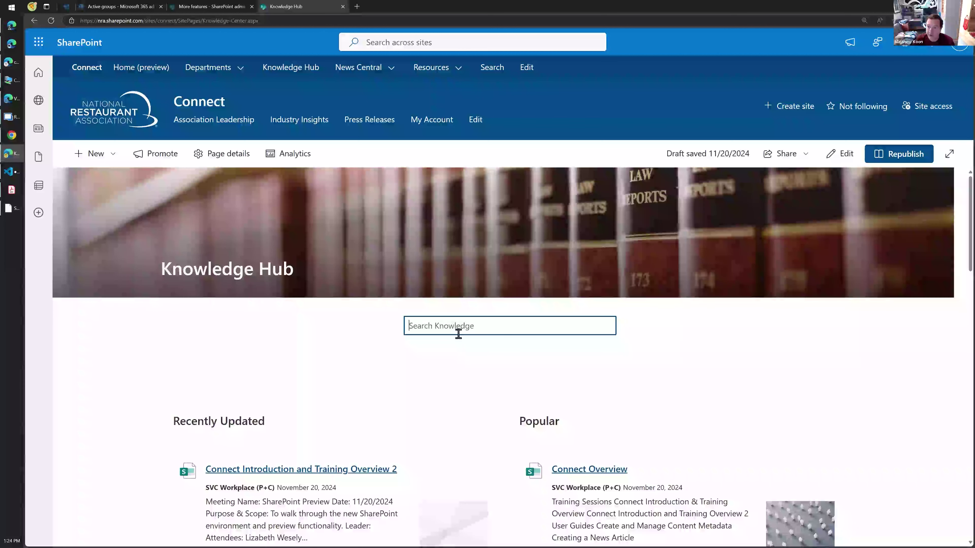
{"action": "type", "text": "news"}
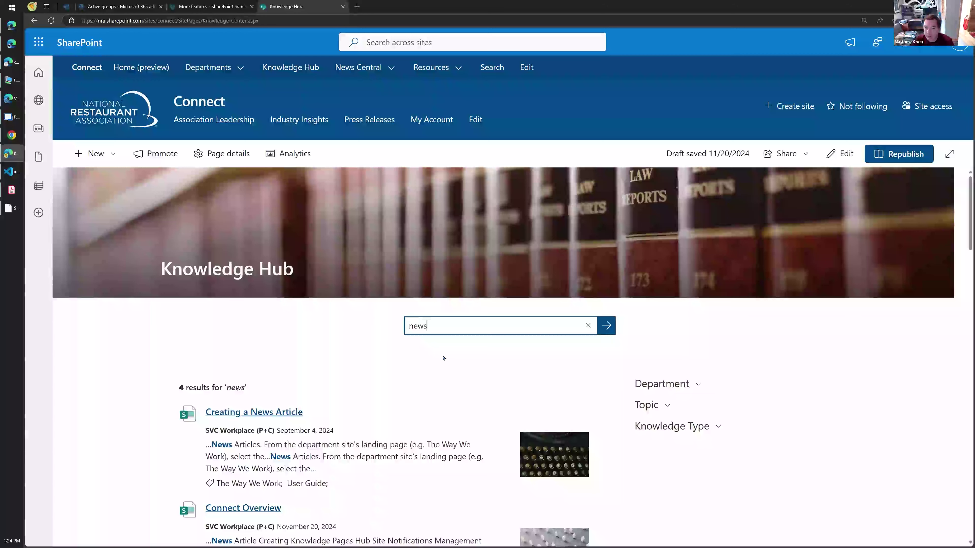
Step: Expand the Department and Knowledge Type filters of the knowledge search and review the results
{"action": "scroll", "coordinate": [443, 357], "scroll_direction": "down", "scroll_amount": 1}
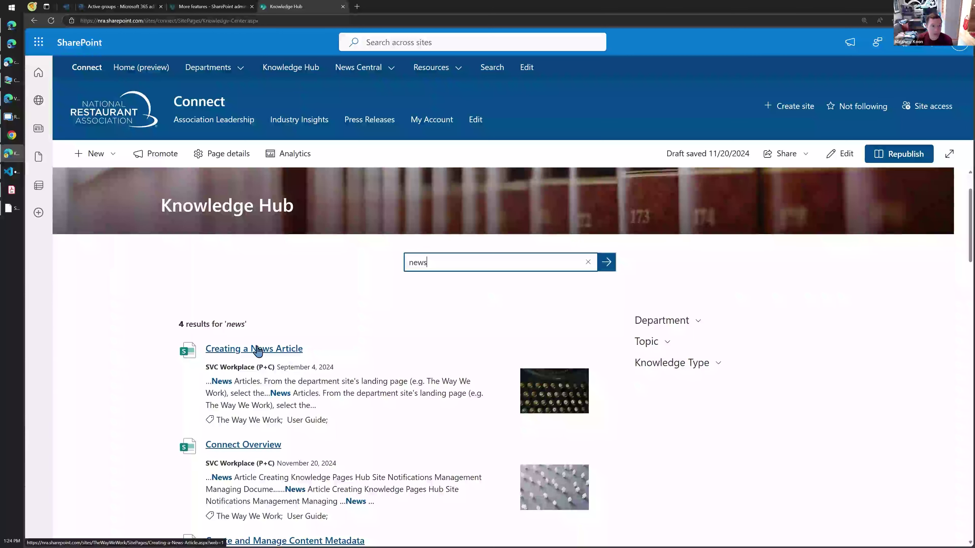
{"action": "left_click", "coordinate": [700, 322]}
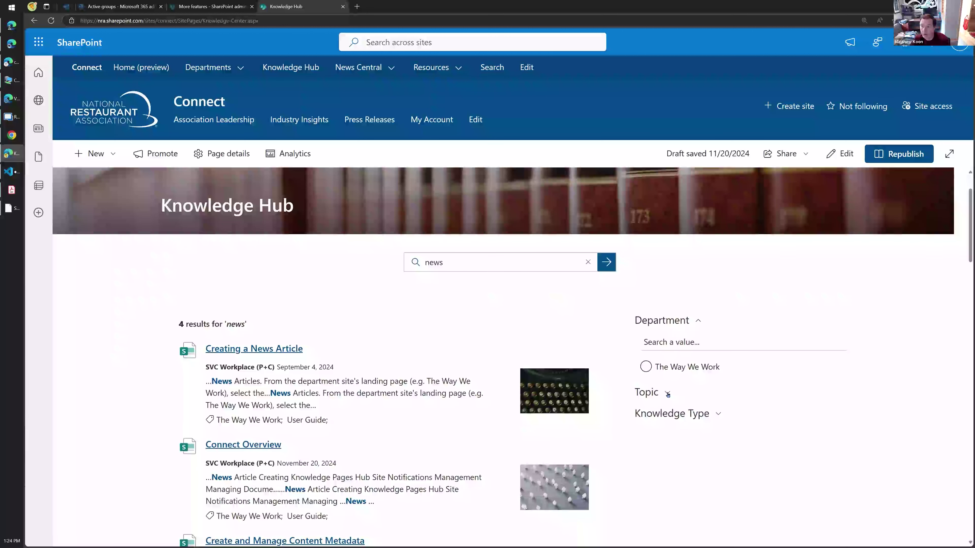
{"action": "left_click", "coordinate": [718, 413]}
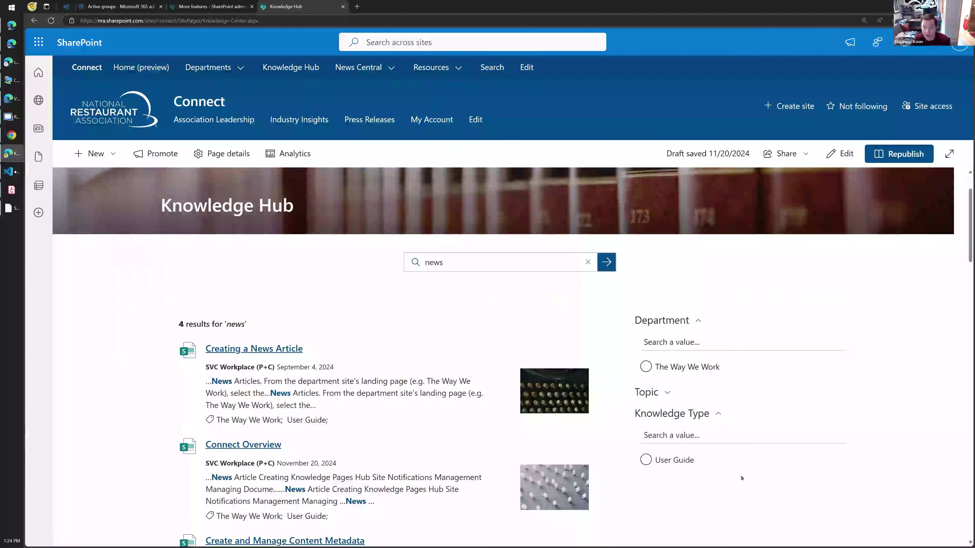
{"action": "scroll", "coordinate": [741, 463], "scroll_direction": "down", "scroll_amount": 1}
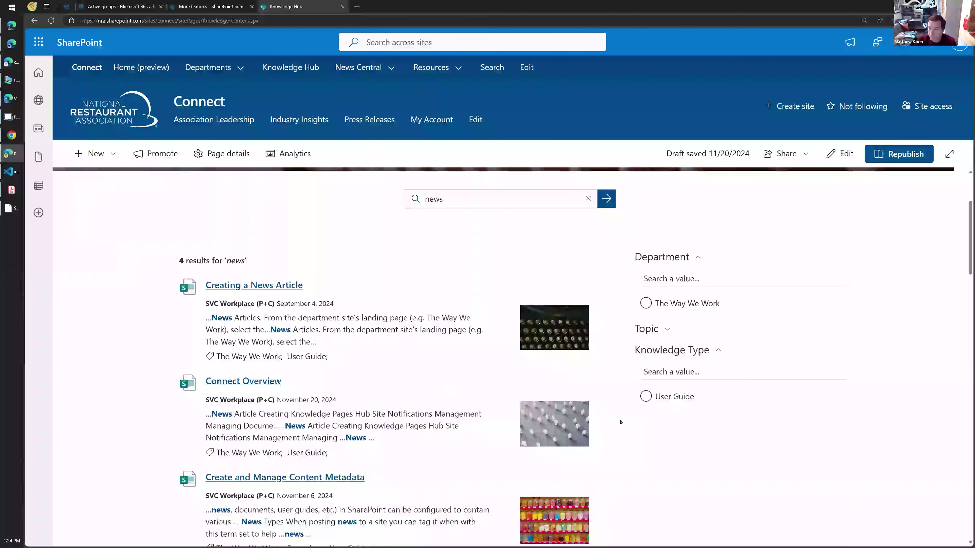
Step: Open the News Central site and view its Recent Newsletters section
{"action": "scroll", "coordinate": [499, 307], "scroll_direction": "up", "scroll_amount": 2}
{"action": "left_click", "coordinate": [347, 68]}
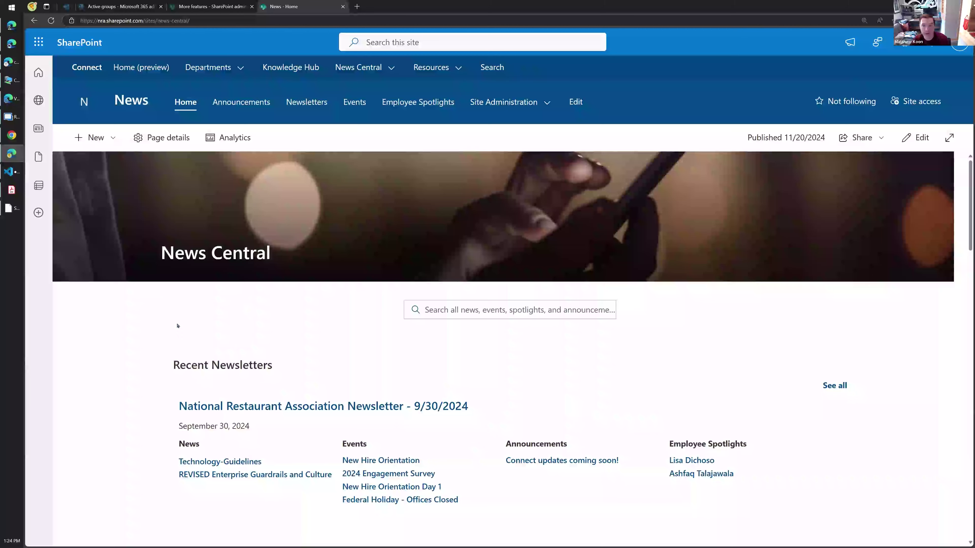
{"action": "scroll", "coordinate": [177, 325], "scroll_direction": "down", "scroll_amount": 2}
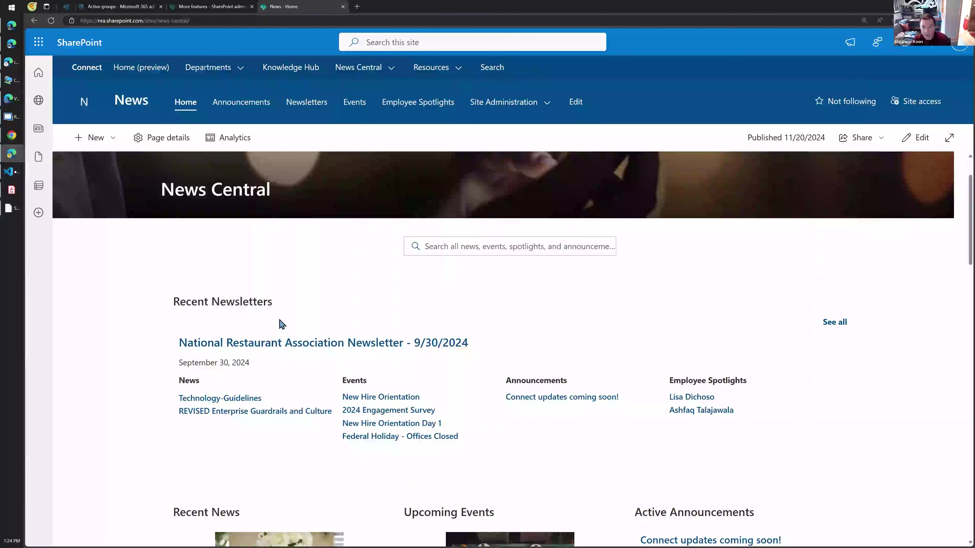
Step: Look through News Central's Recent Newsletters, Recent News, Upcoming Events and Active Announcements sections, then return to the page header
{"action": "scroll", "coordinate": [152, 333], "scroll_direction": "down", "scroll_amount": 3}
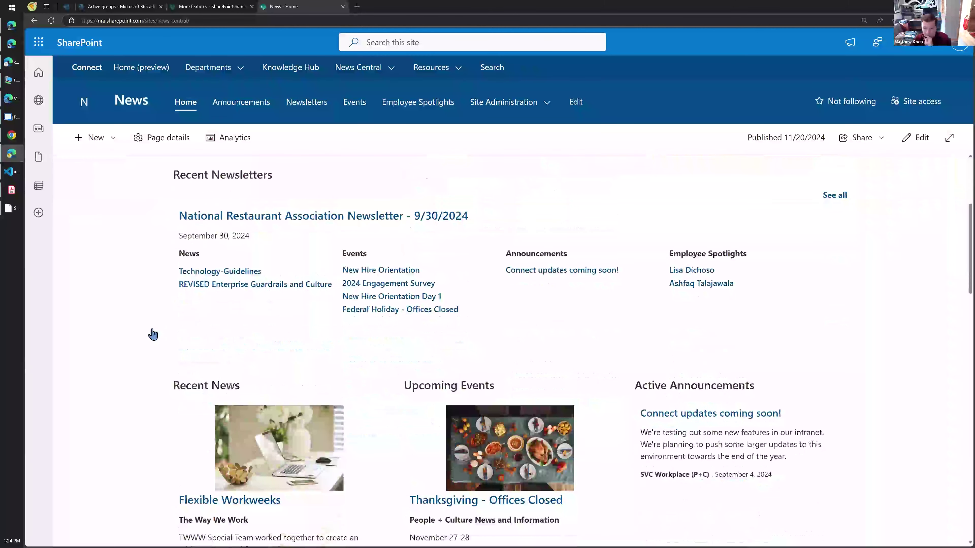
{"action": "scroll", "coordinate": [133, 334], "scroll_direction": "down", "scroll_amount": 3}
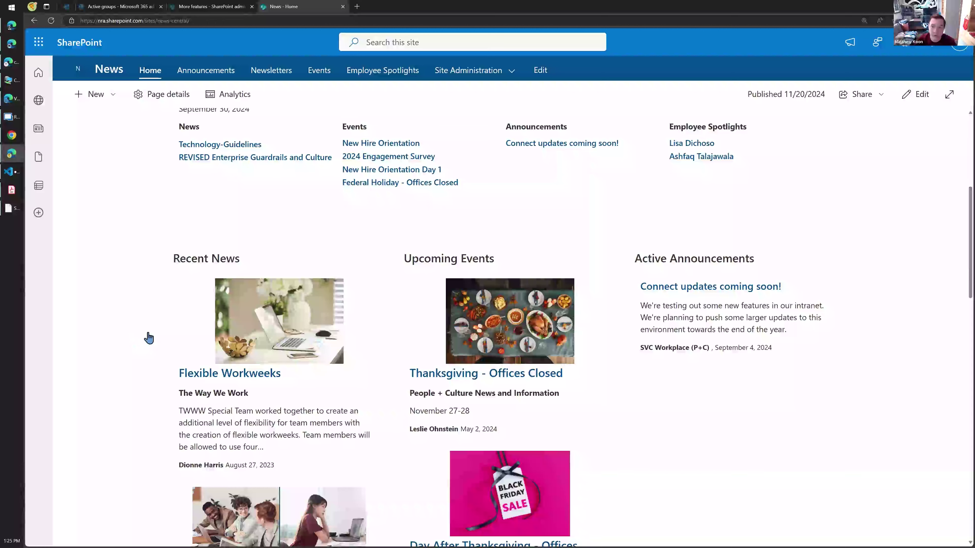
{"action": "scroll", "coordinate": [137, 340], "scroll_direction": "down", "scroll_amount": 4}
{"action": "scroll", "coordinate": [139, 346], "scroll_direction": "up", "scroll_amount": 10}
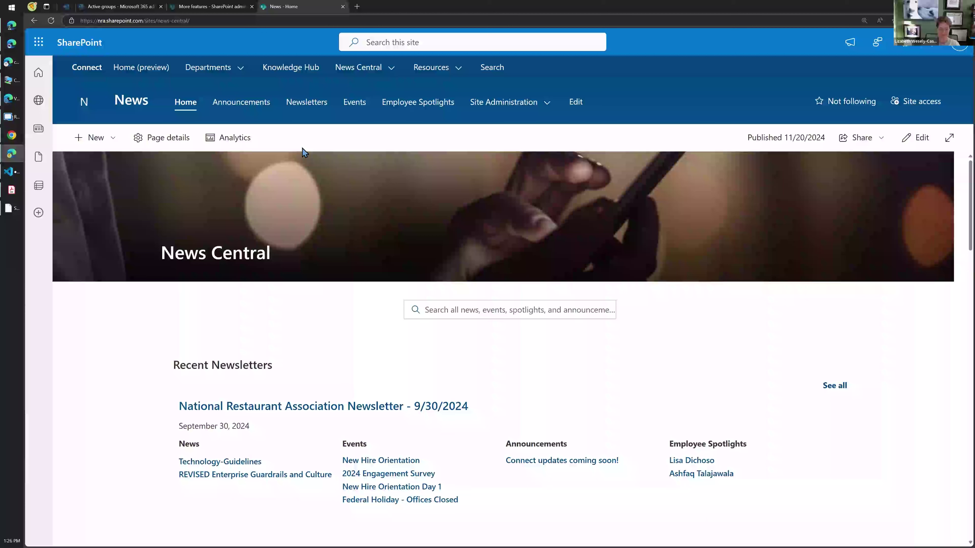
{"action": "mouse_move", "coordinate": [435, 73]}
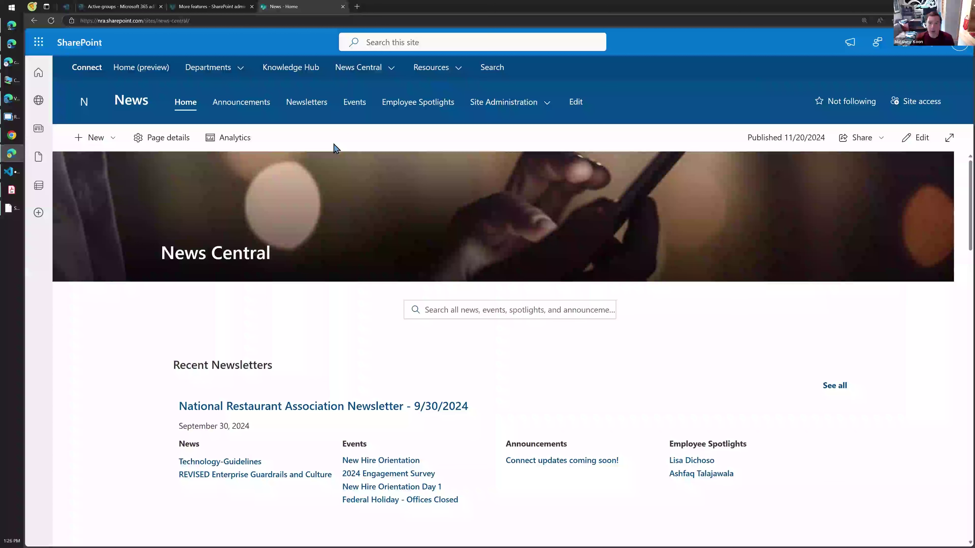
Step: Open the People + Culture department site and look over its current home page
{"action": "mouse_move", "coordinate": [230, 68]}
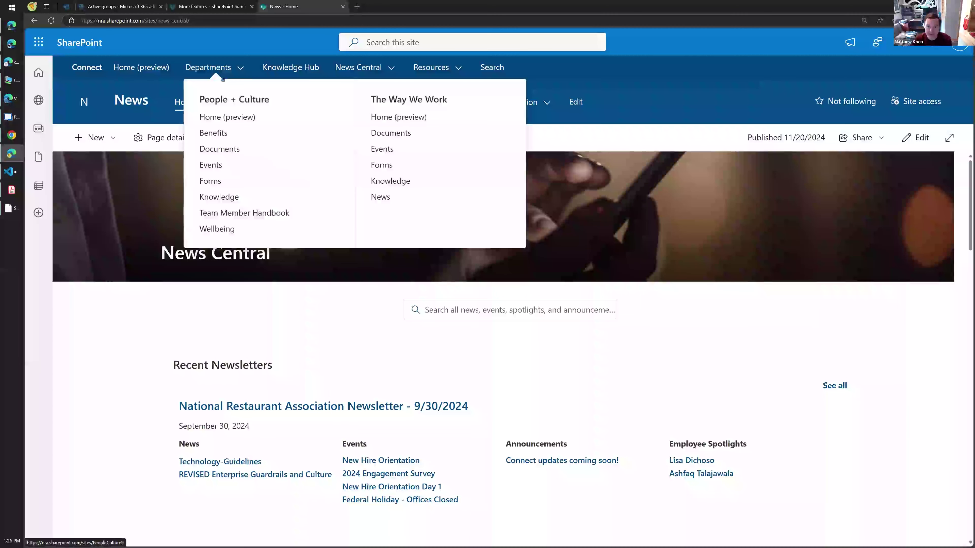
{"action": "left_click", "coordinate": [239, 101]}
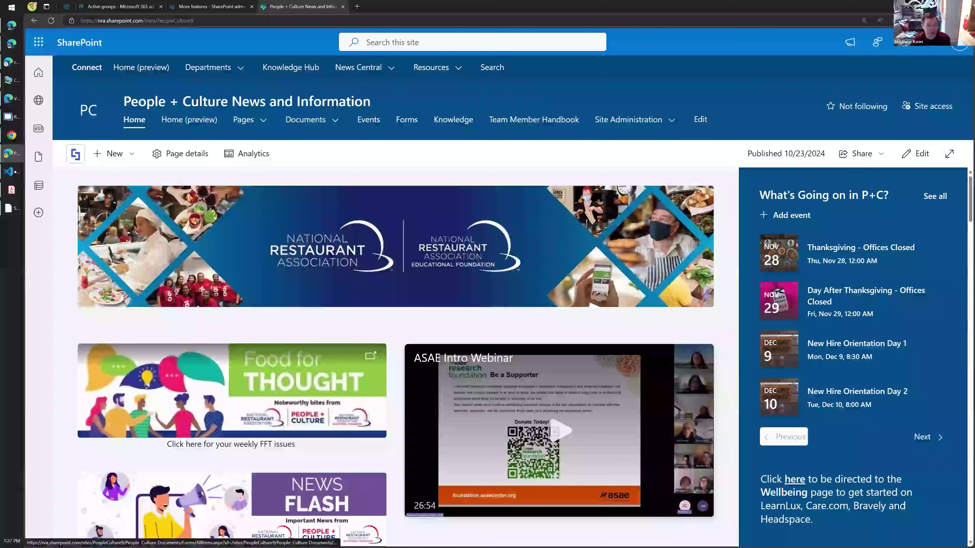
{"action": "scroll", "coordinate": [139, 399], "scroll_direction": "down", "scroll_amount": 2}
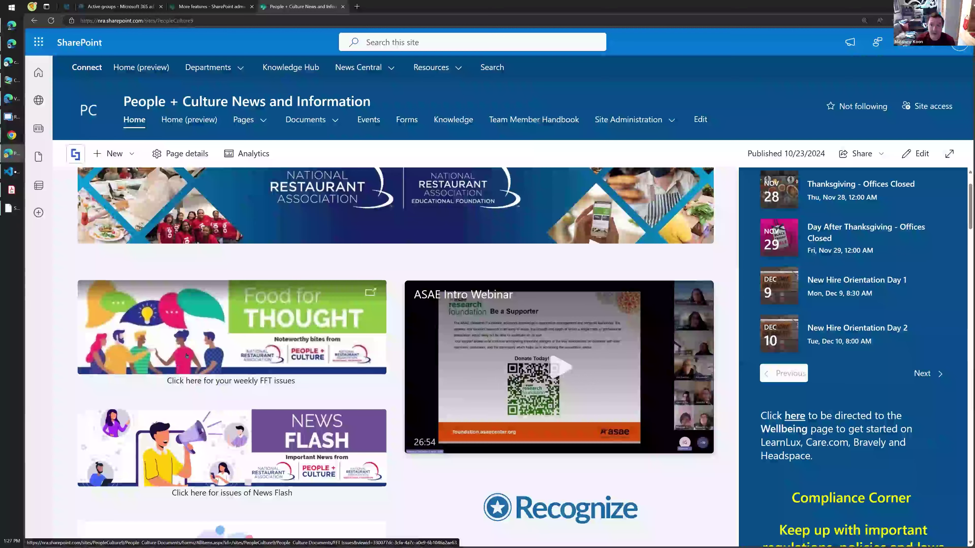
{"action": "scroll", "coordinate": [285, 171], "scroll_direction": "up", "scroll_amount": 2}
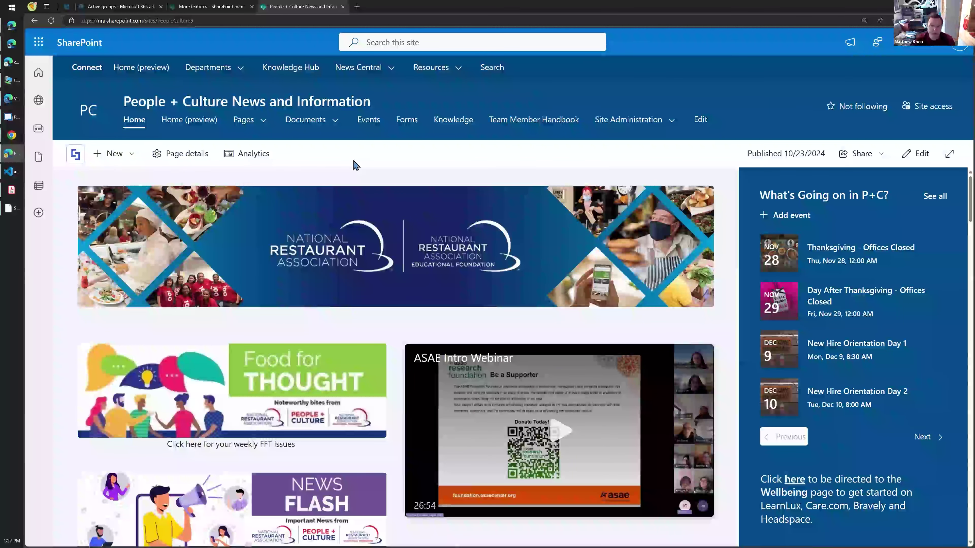
Step: Open the People + Culture site's Home (preview) page and review its news, events and Employee Spotlight sections
{"action": "left_click", "coordinate": [189, 120]}
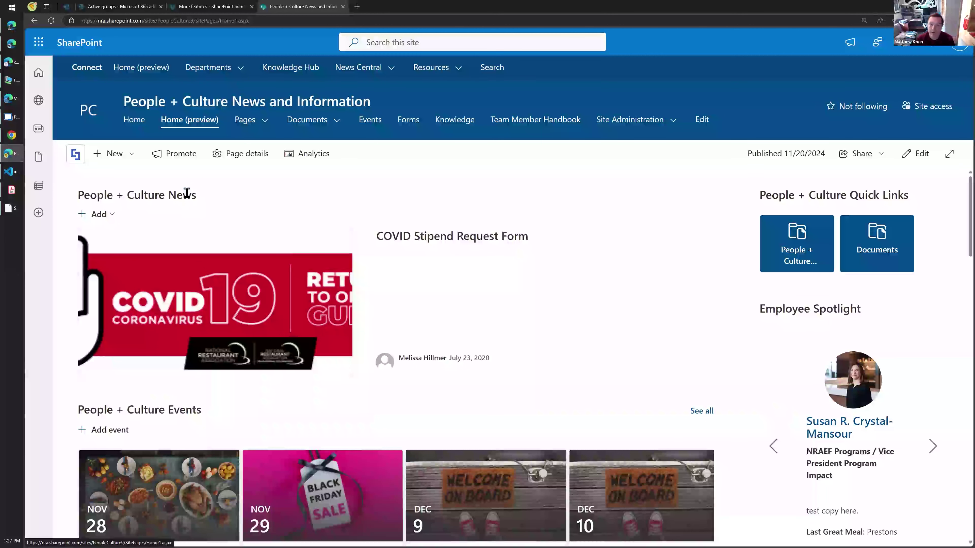
{"action": "mouse_move", "coordinate": [213, 69]}
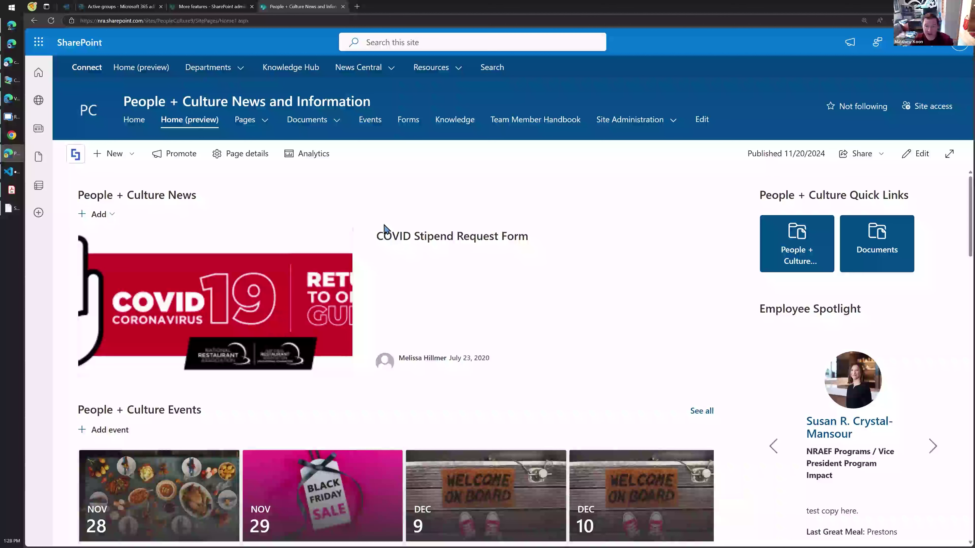
{"action": "scroll", "coordinate": [307, 322], "scroll_direction": "down", "scroll_amount": 2}
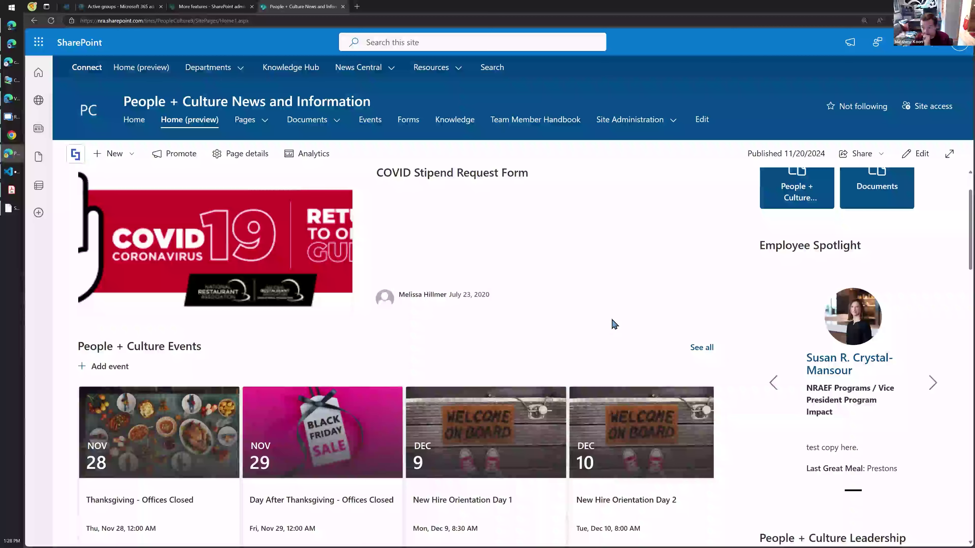
{"action": "scroll", "coordinate": [611, 324], "scroll_direction": "up", "scroll_amount": 2}
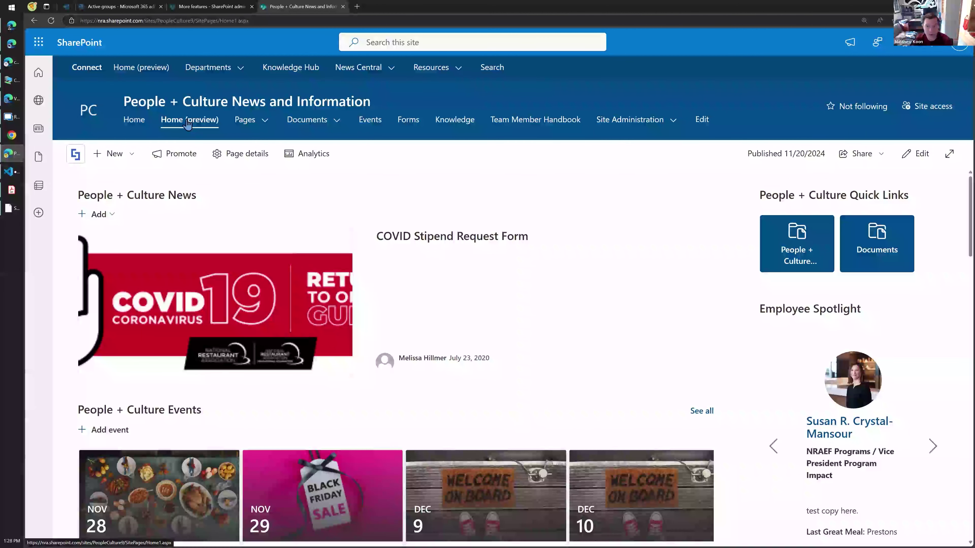
Step: Check the Pages and Documents entries in the People + Culture navigation, then view the site's Events and Knowledge pages
{"action": "mouse_move", "coordinate": [253, 125]}
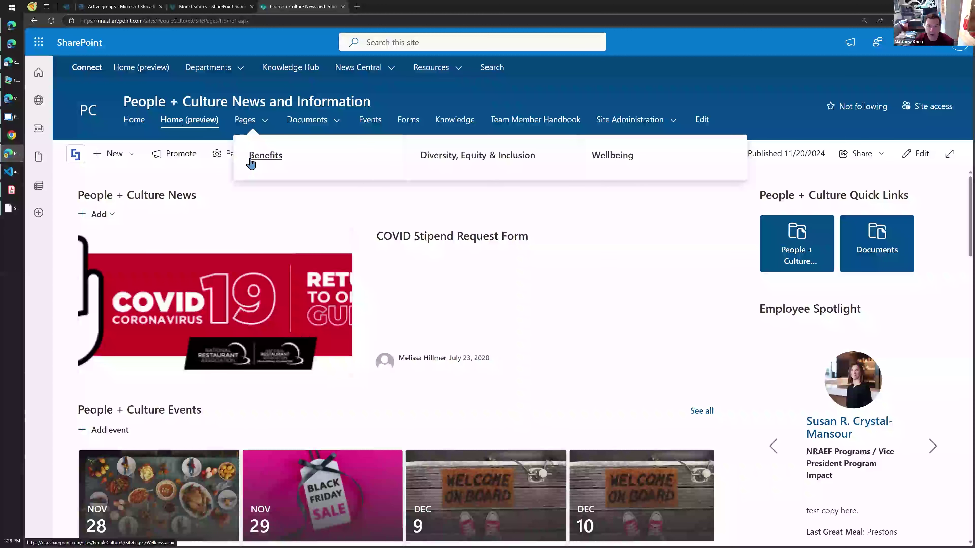
{"action": "mouse_move", "coordinate": [311, 119]}
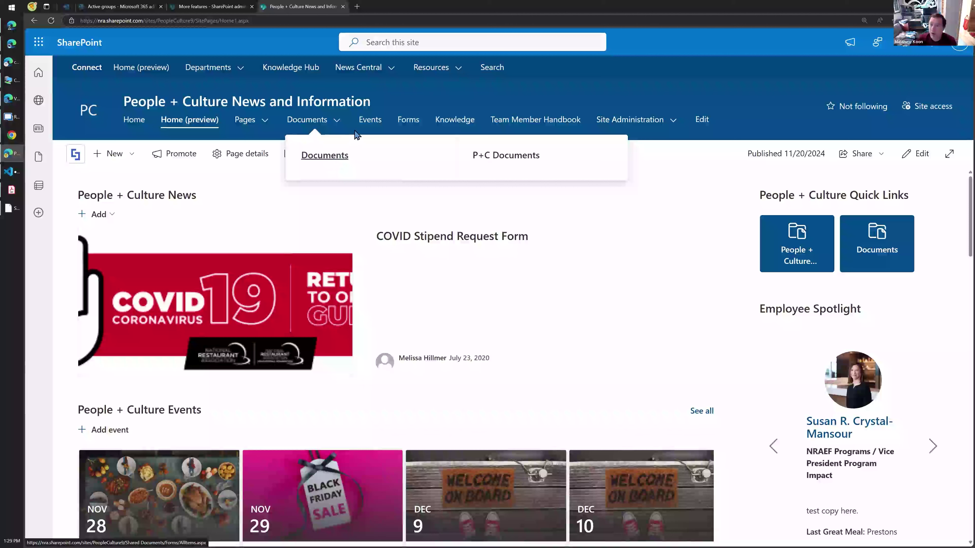
{"action": "left_click", "coordinate": [376, 120]}
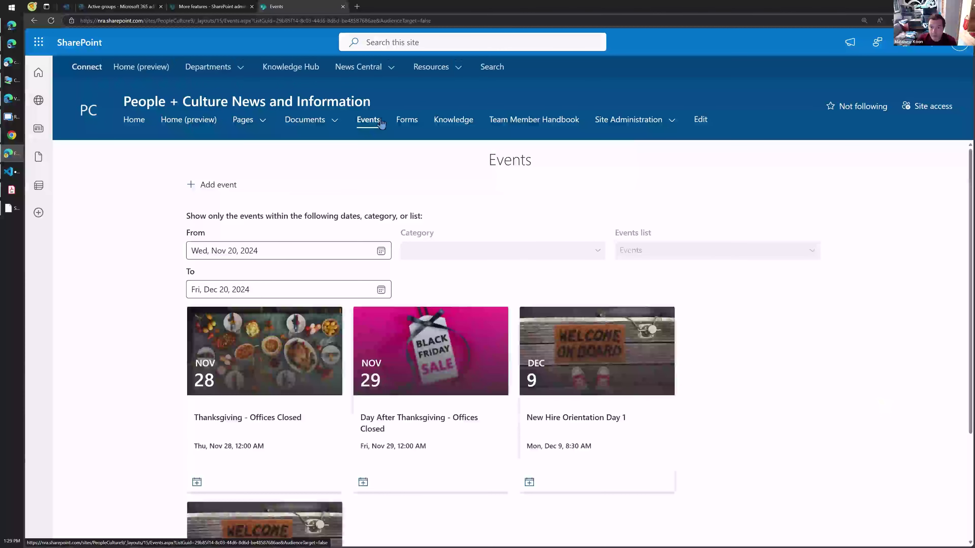
{"action": "key", "text": "alt+Left"}
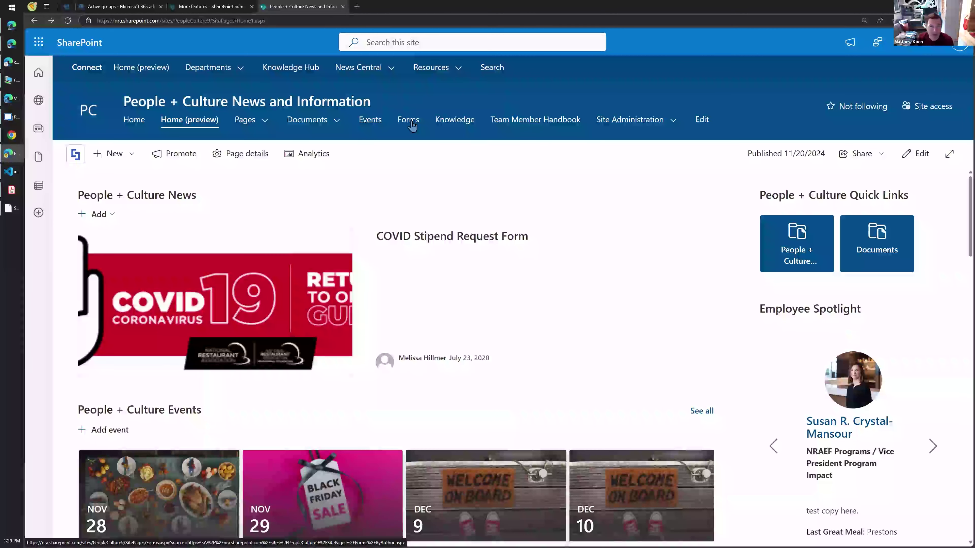
{"action": "left_click", "coordinate": [461, 125]}
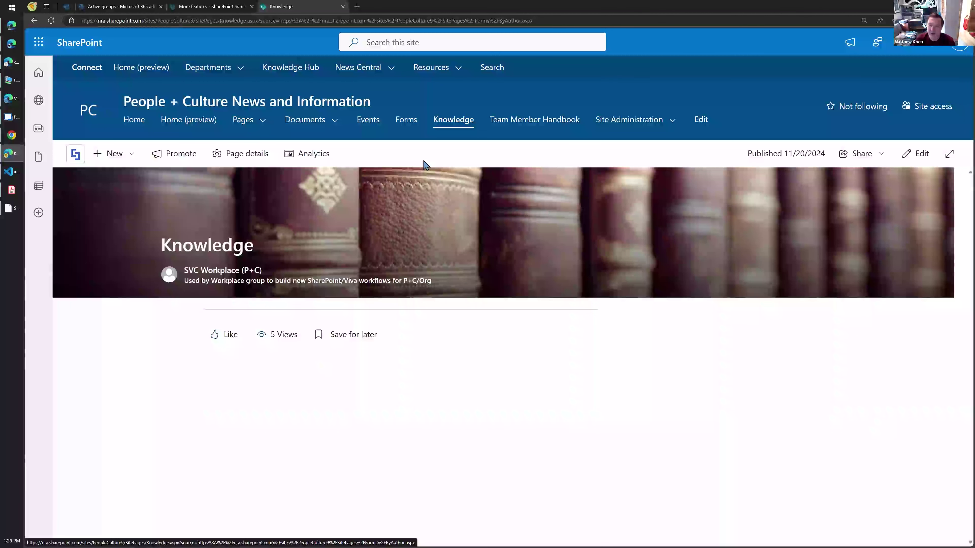
Step: Open the Team Member Handbook site and expand its Talent and Welcome sections to examine their articles
{"action": "left_click", "coordinate": [538, 120]}
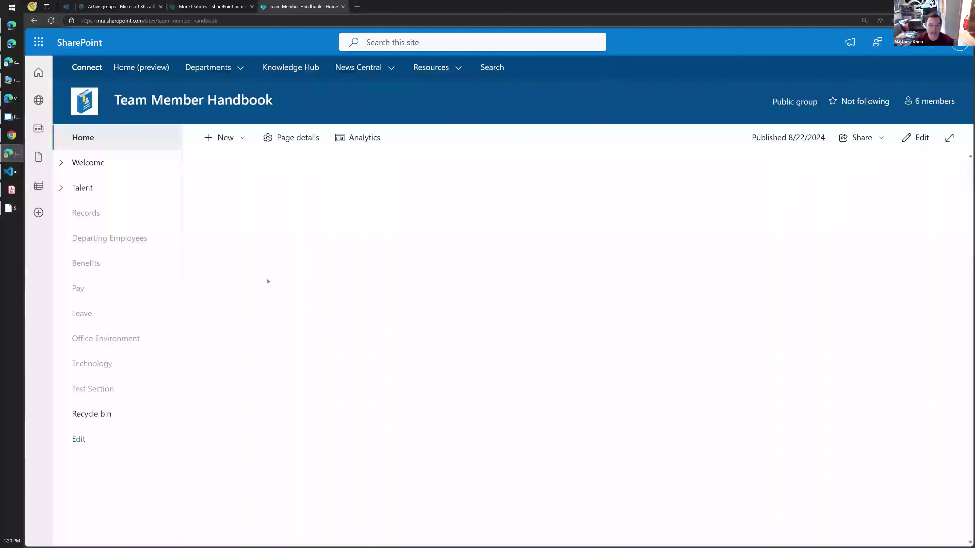
{"action": "left_click", "coordinate": [61, 188]}
{"action": "left_click", "coordinate": [61, 163]}
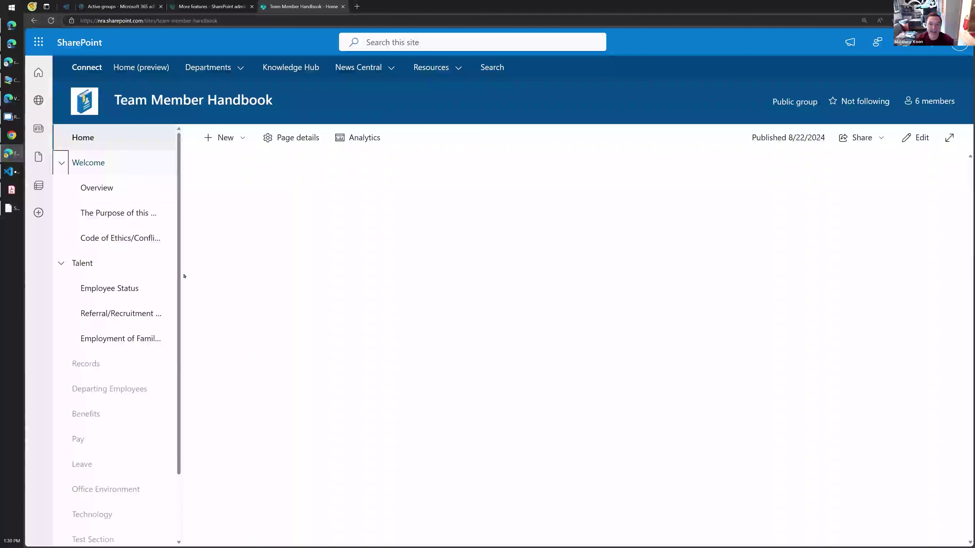
{"action": "scroll", "coordinate": [122, 376], "scroll_direction": "down", "scroll_amount": 2}
{"action": "scroll", "coordinate": [104, 307], "scroll_direction": "up", "scroll_amount": 2}
Step: View the handbook's Overview article, then go back to the People + Culture Knowledge page
{"action": "left_click", "coordinate": [104, 194]}
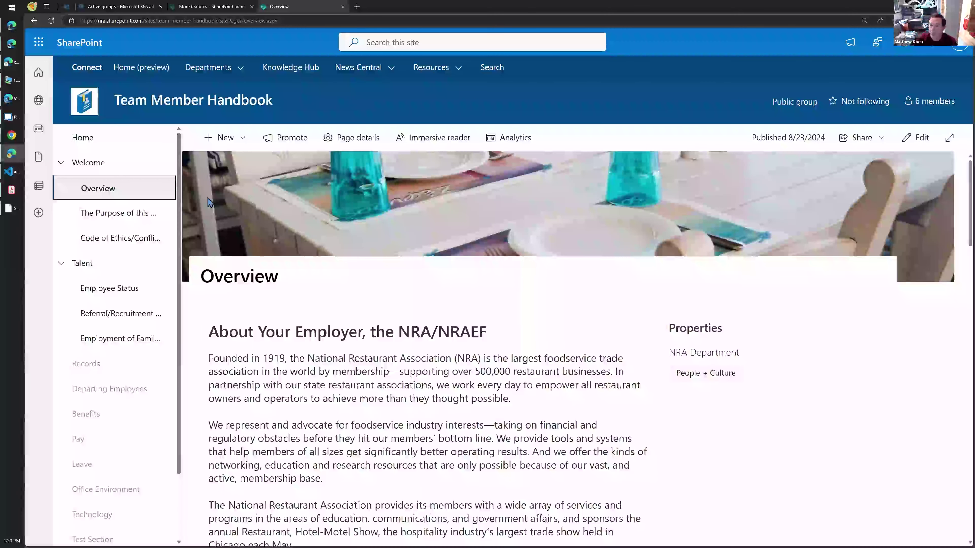
{"action": "key", "text": "alt+Left"}
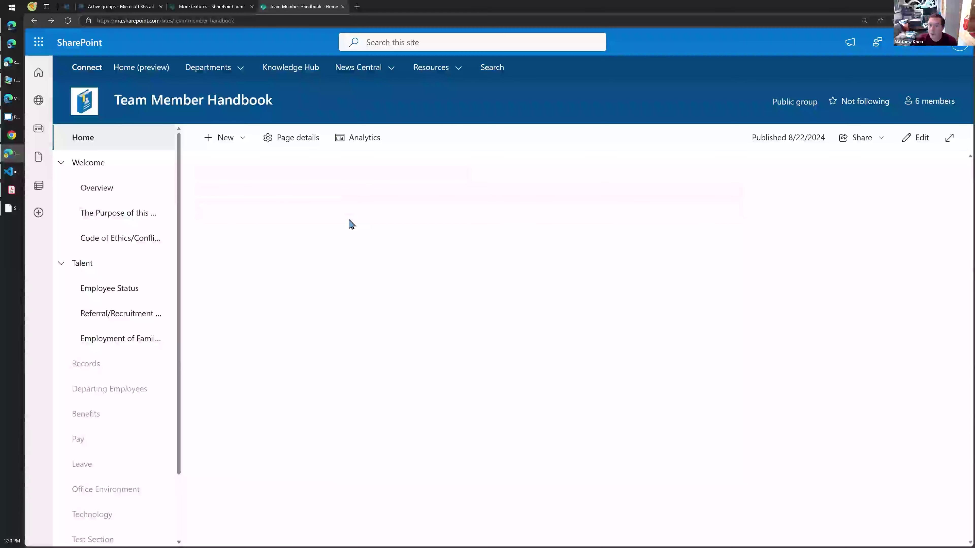
{"action": "key", "text": "alt+Left"}
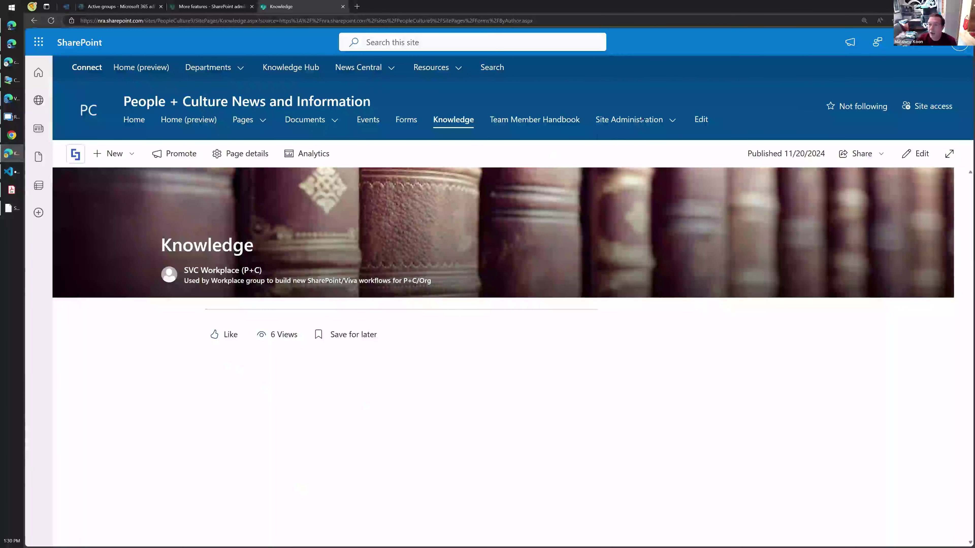
Step: Open the site pages library under Site Administration and examine its pages grouped by author
{"action": "mouse_move", "coordinate": [642, 122]}
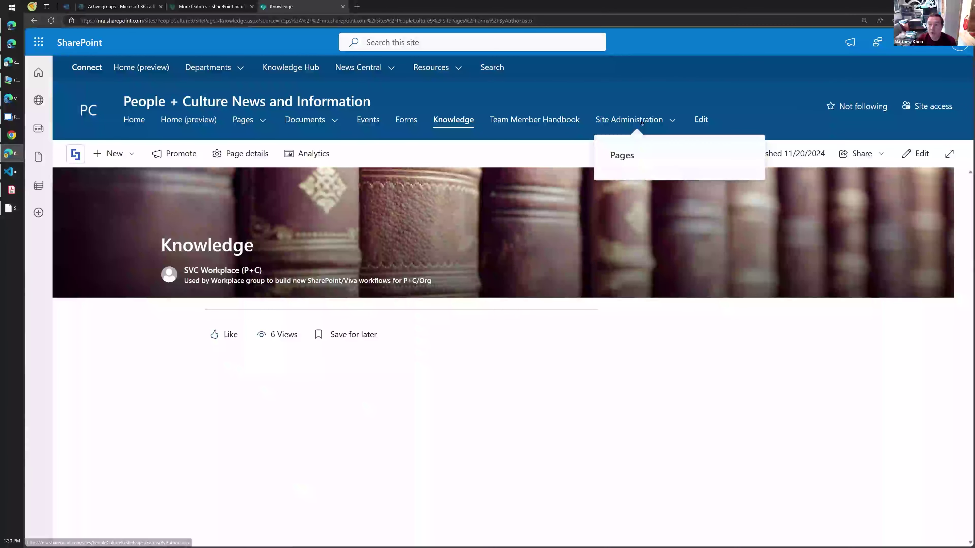
{"action": "left_click", "coordinate": [622, 157]}
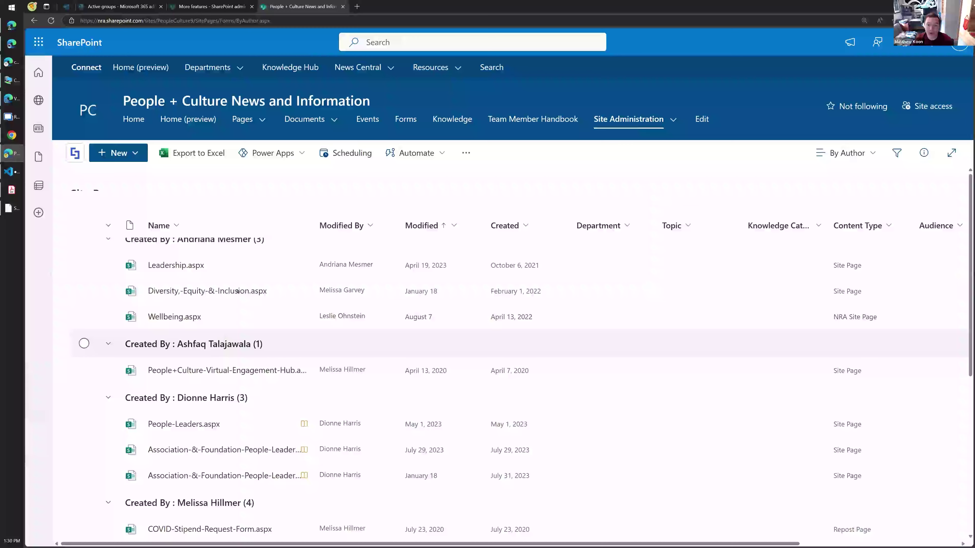
{"action": "scroll", "coordinate": [282, 374], "scroll_direction": "down", "scroll_amount": 1}
{"action": "scroll", "coordinate": [283, 374], "scroll_direction": "up", "scroll_amount": 1}
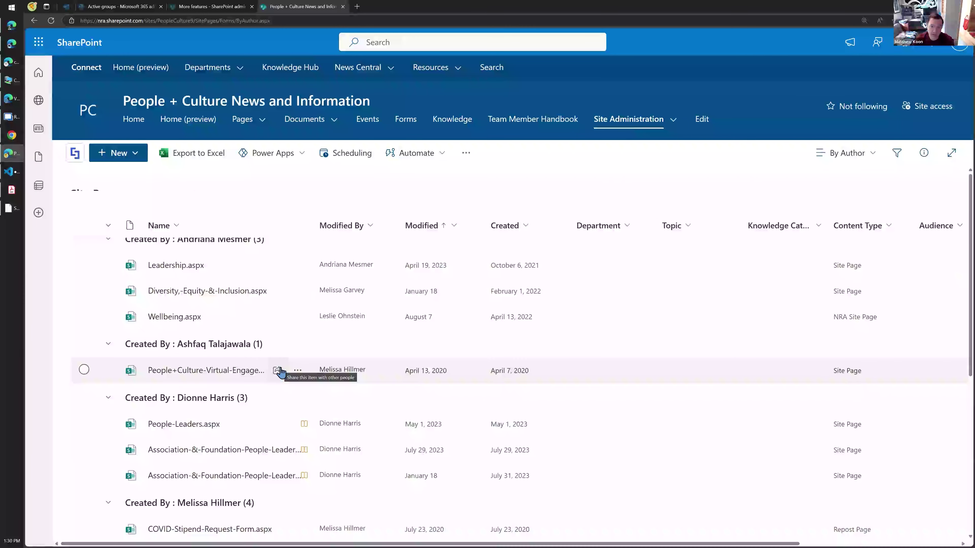
{"action": "scroll", "coordinate": [274, 384], "scroll_direction": "down", "scroll_amount": 5}
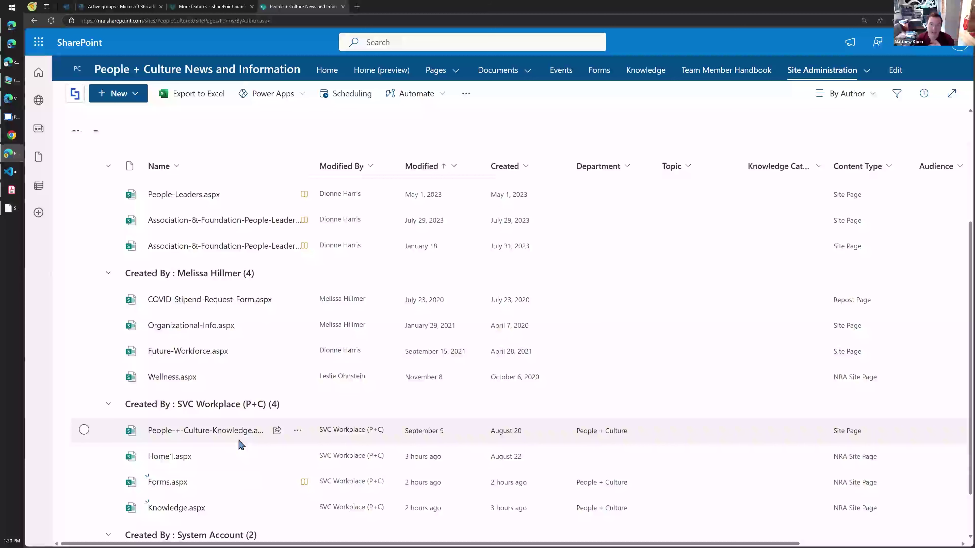
{"action": "scroll", "coordinate": [240, 445], "scroll_direction": "down", "scroll_amount": 1}
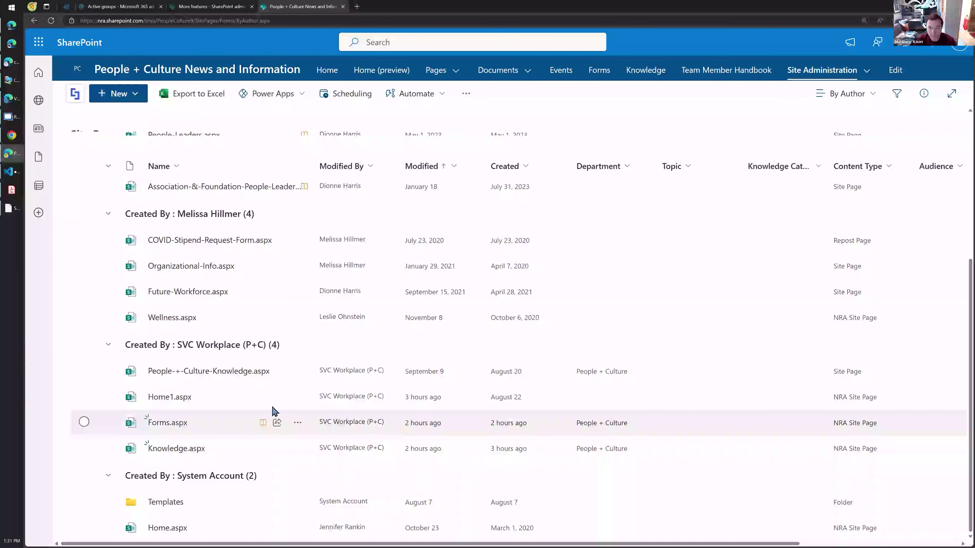
{"action": "scroll", "coordinate": [301, 362], "scroll_direction": "up", "scroll_amount": 10}
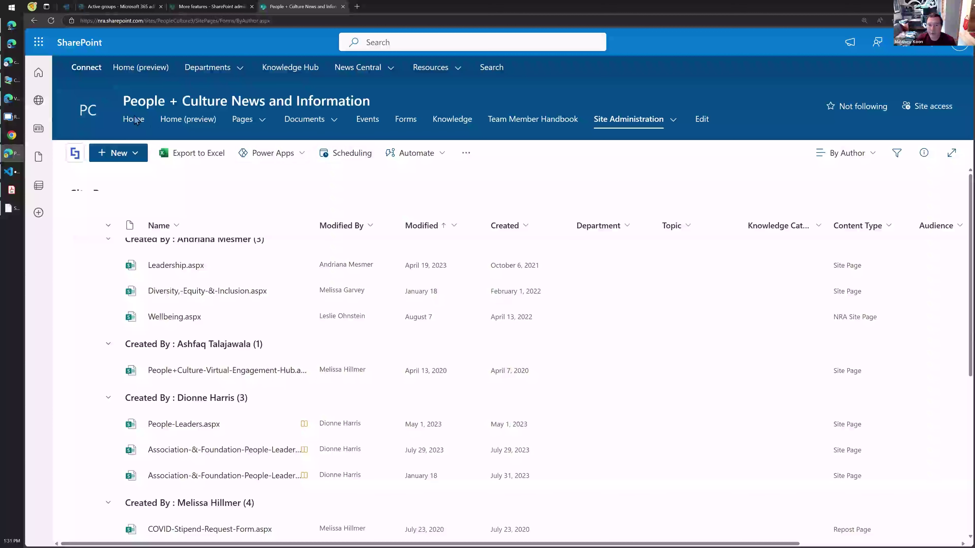
Step: Return to the Home (preview) page and check the options for adding an item to People + Culture News
{"action": "left_click", "coordinate": [188, 119]}
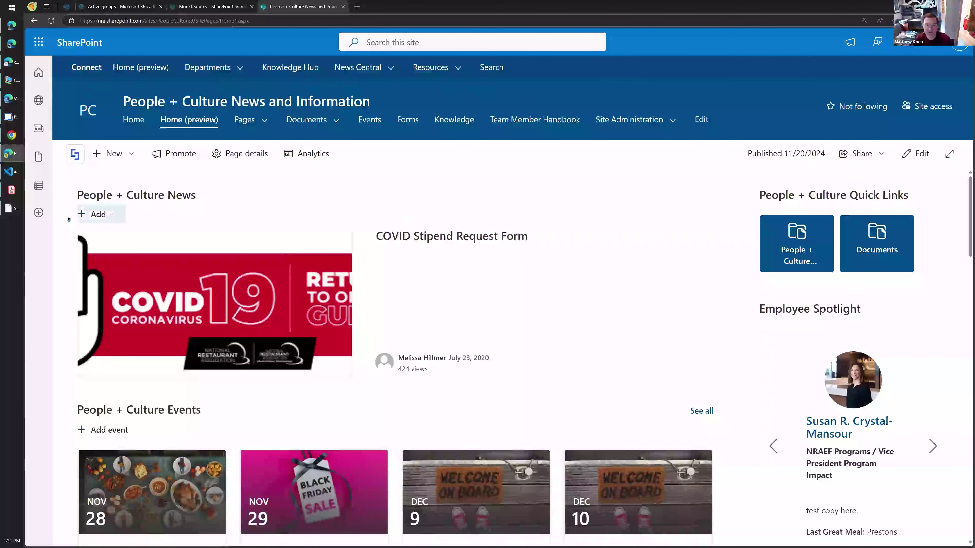
{"action": "left_click", "coordinate": [102, 215]}
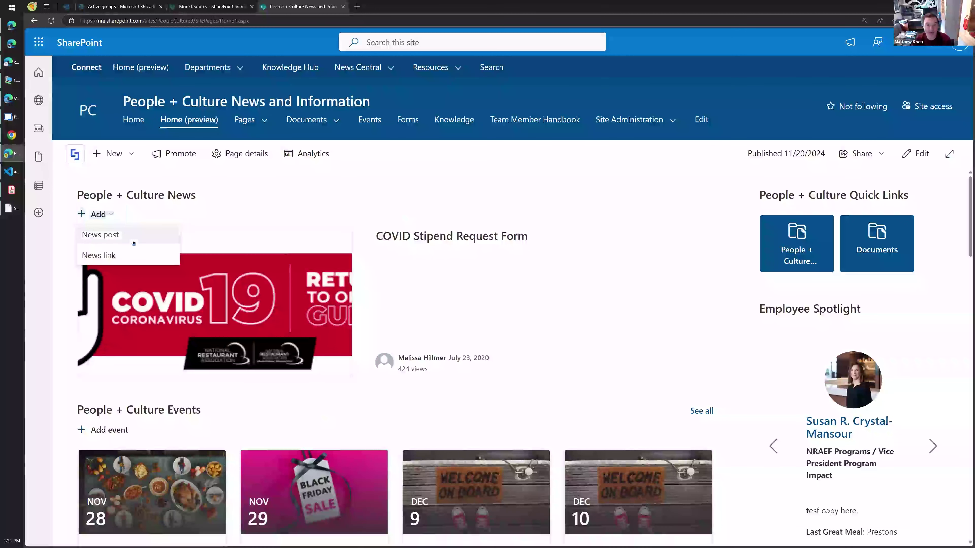
{"action": "left_click", "coordinate": [281, 418]}
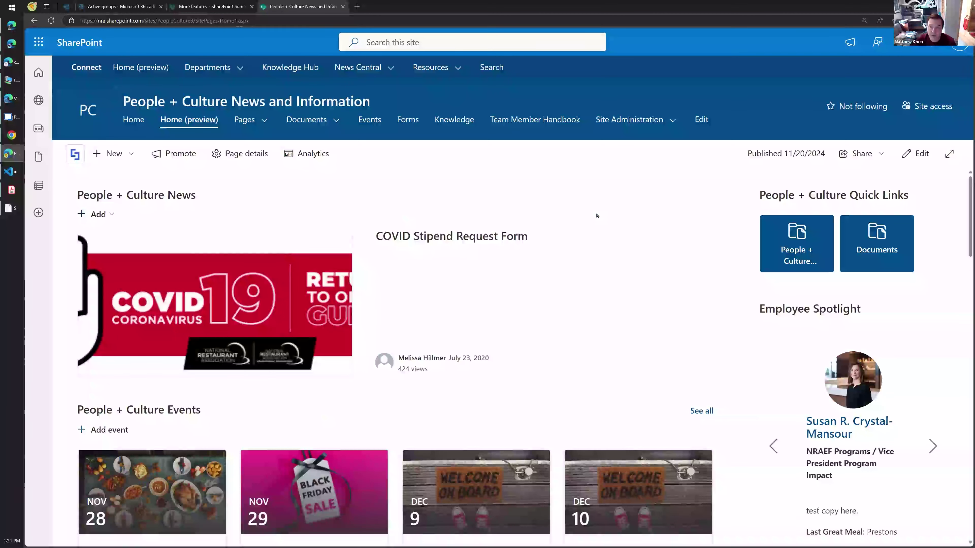
Step: Review the preview page's events, leadership, Team Member Handbook and People and Culture Document Center sections
{"action": "scroll", "coordinate": [672, 234], "scroll_direction": "down", "scroll_amount": 5}
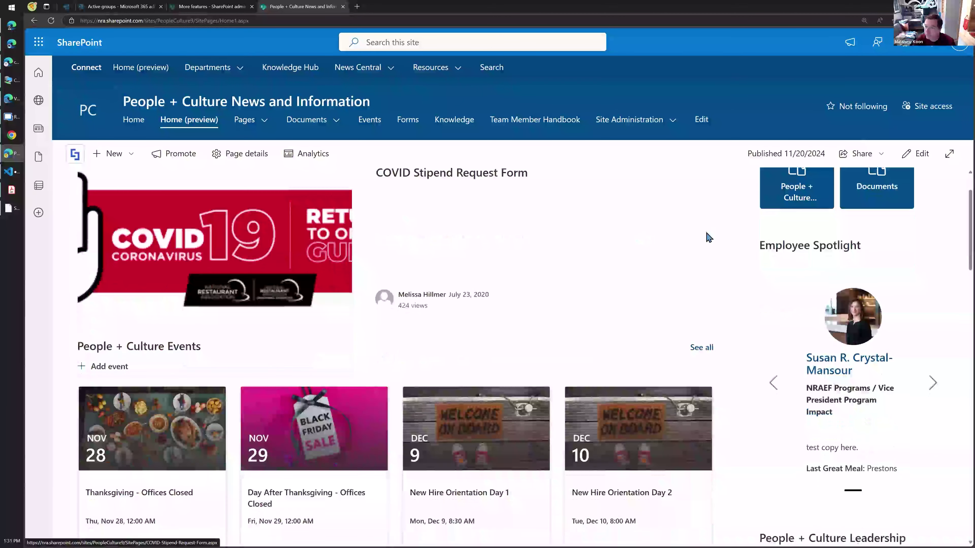
{"action": "scroll", "coordinate": [733, 244], "scroll_direction": "down", "scroll_amount": 5}
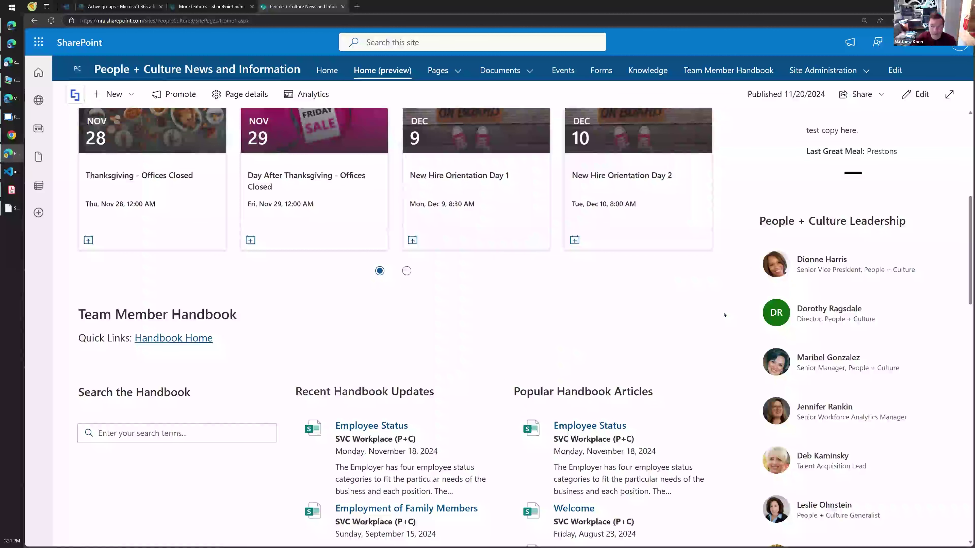
{"action": "scroll", "coordinate": [721, 315], "scroll_direction": "down", "scroll_amount": 1}
{"action": "scroll", "coordinate": [720, 315], "scroll_direction": "down", "scroll_amount": 6}
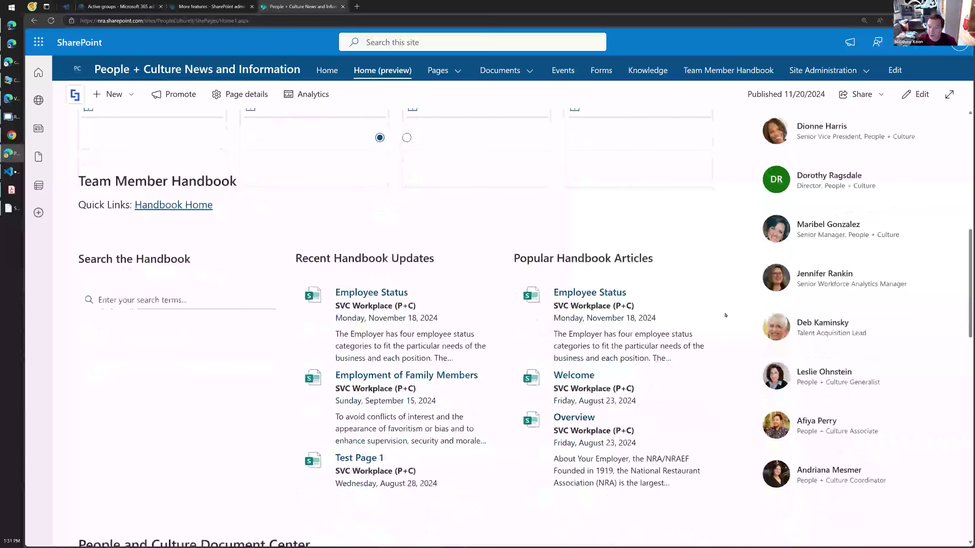
{"action": "scroll", "coordinate": [730, 315], "scroll_direction": "down", "scroll_amount": 1}
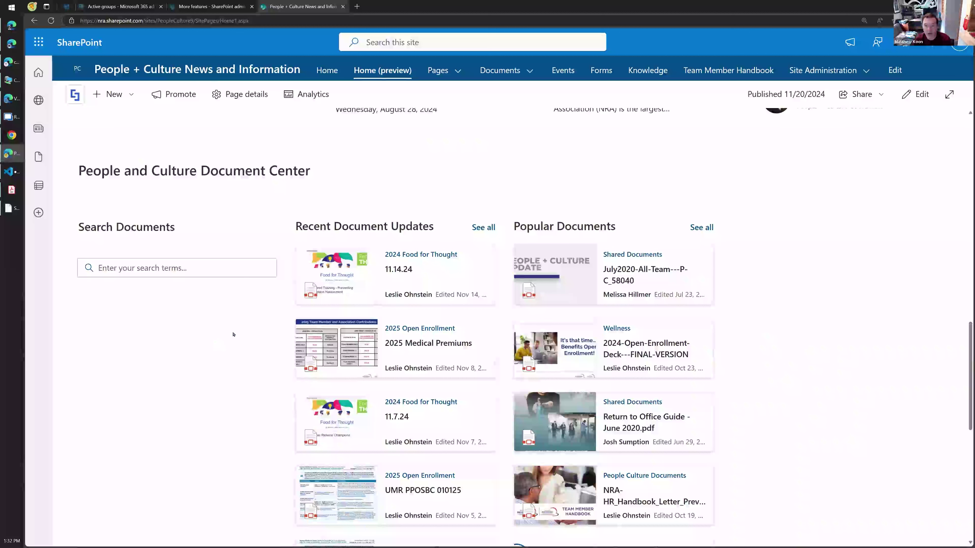
Step: Examine the document search box, Recent Document Updates and Popular Documents in the People and Culture Document Center
{"action": "left_click", "coordinate": [167, 268]}
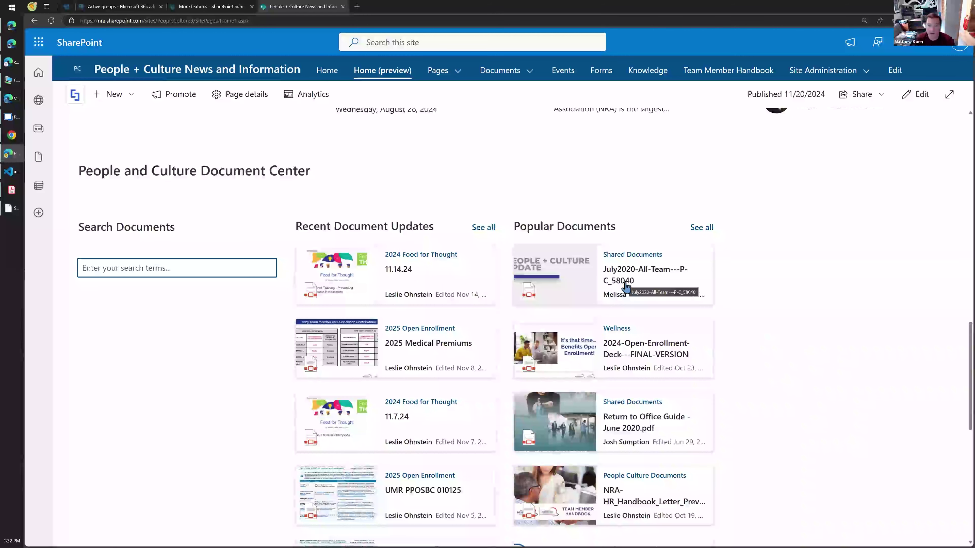
{"action": "scroll", "coordinate": [231, 337], "scroll_direction": "down", "scroll_amount": 8}
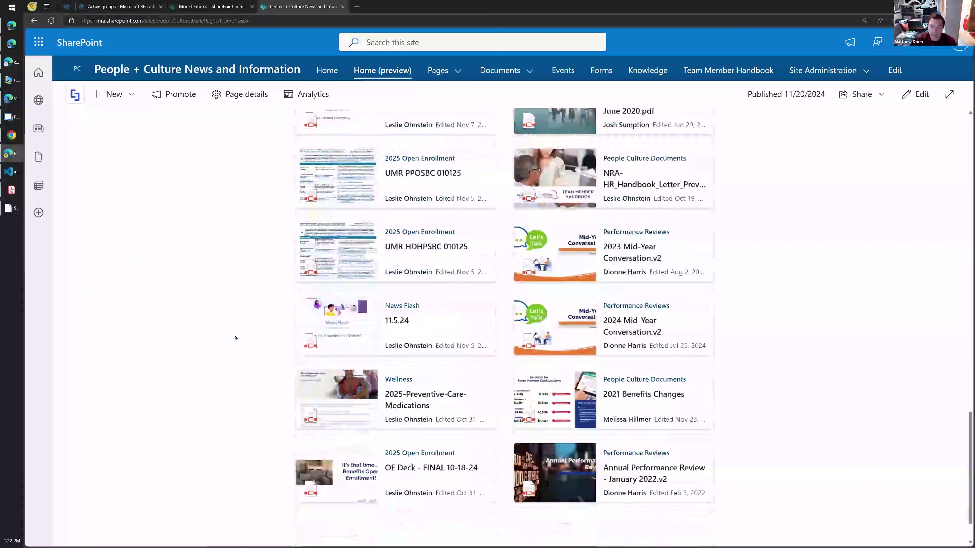
{"action": "scroll", "coordinate": [235, 338], "scroll_direction": "up", "scroll_amount": 10}
{"action": "scroll", "coordinate": [236, 337], "scroll_direction": "up", "scroll_amount": 15}
{"action": "scroll", "coordinate": [236, 337], "scroll_direction": "up", "scroll_amount": 10}
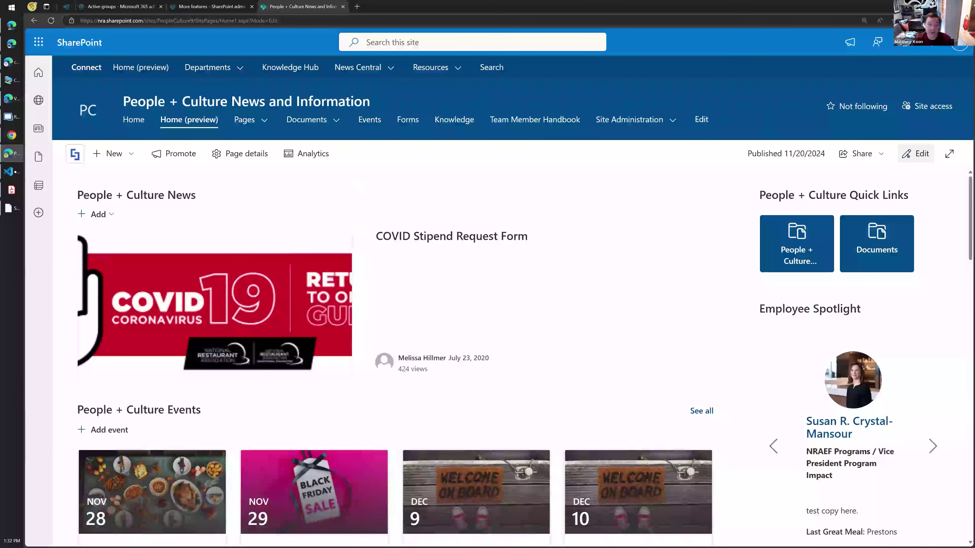
Step: Put the Home (preview) page in edit mode and open the settings of the People + Culture Documents quick link
{"action": "left_click", "coordinate": [915, 153]}
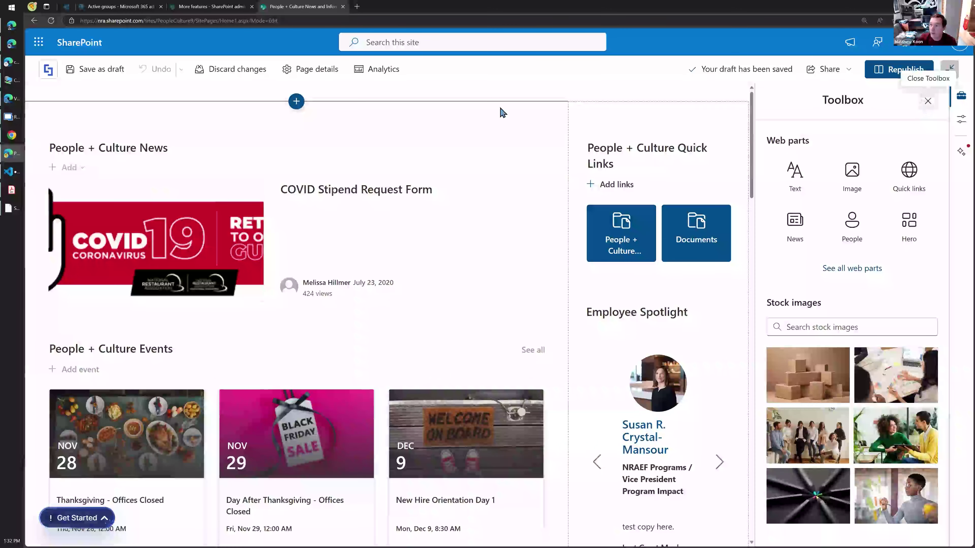
{"action": "left_click", "coordinate": [927, 101]}
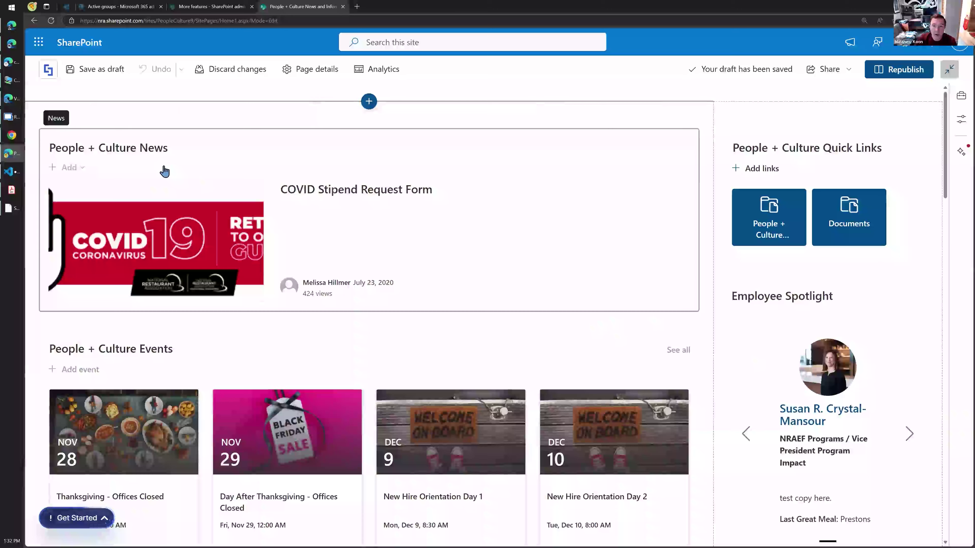
{"action": "left_click", "coordinate": [165, 172]}
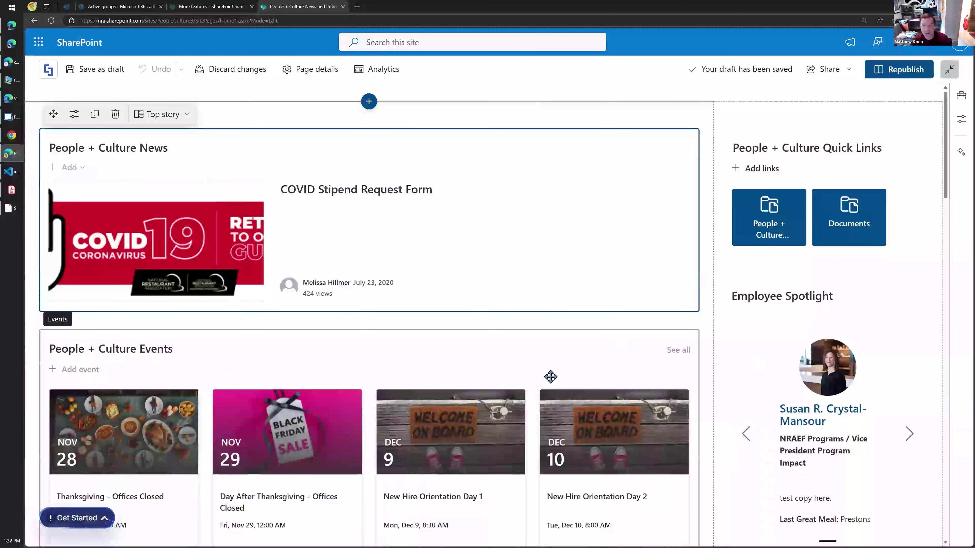
{"action": "left_click", "coordinate": [822, 172]}
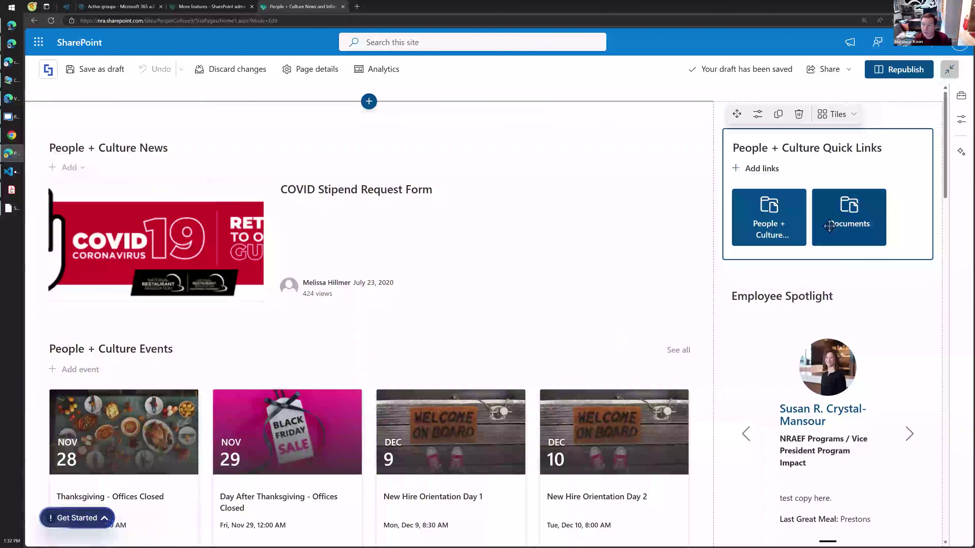
{"action": "mouse_move", "coordinate": [767, 233]}
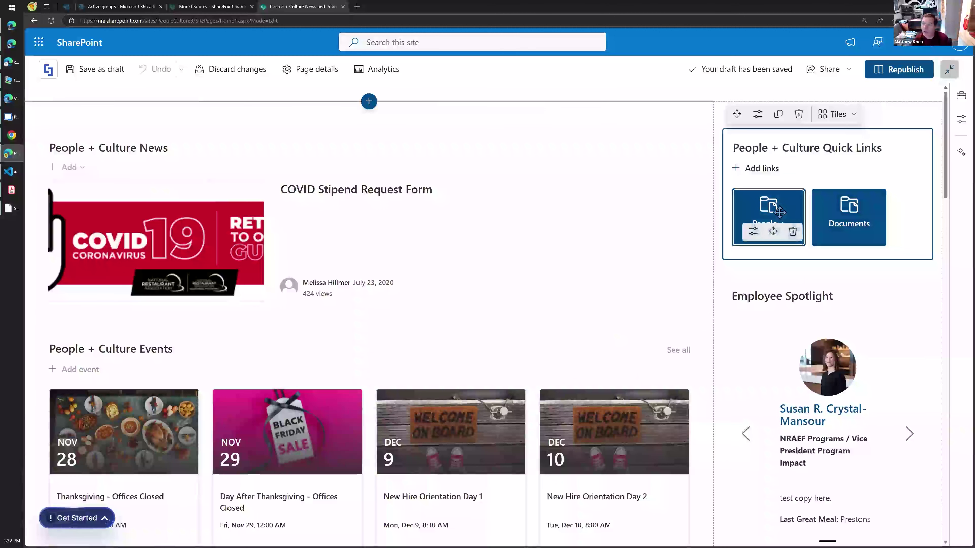
{"action": "left_click", "coordinate": [754, 234]}
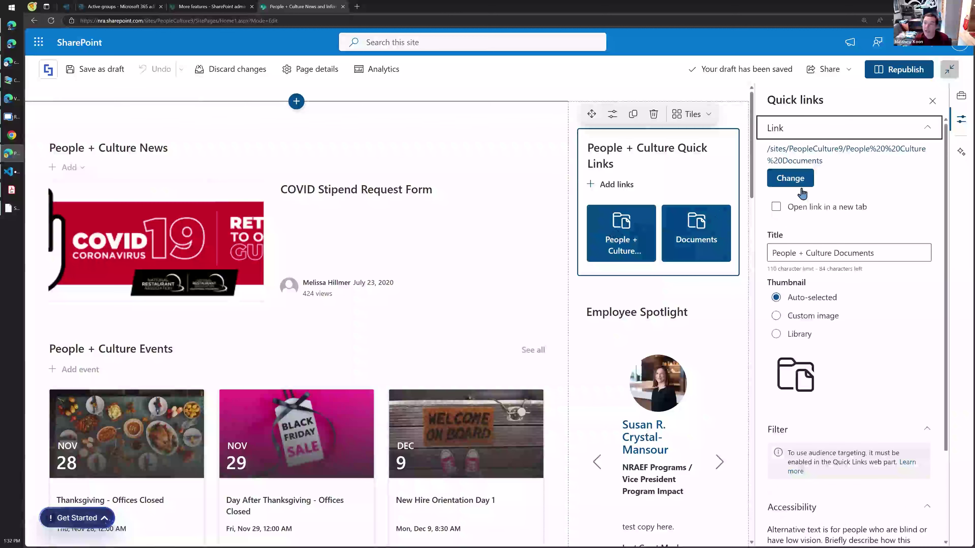
Step: Add the recent Forms page as a new link in People + Culture Quick Links
{"action": "left_click", "coordinate": [601, 186]}
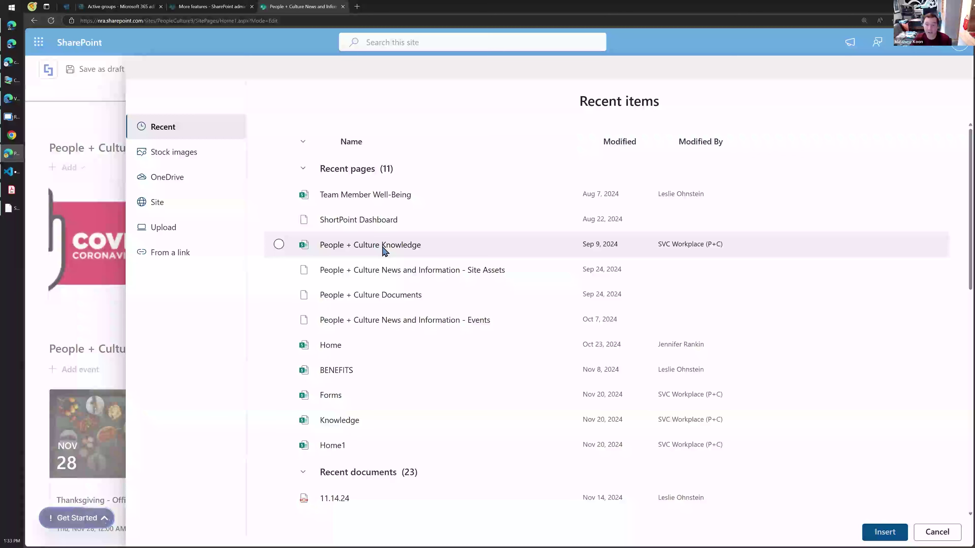
{"action": "scroll", "coordinate": [374, 376], "scroll_direction": "down", "scroll_amount": 2}
{"action": "left_click", "coordinate": [279, 332]}
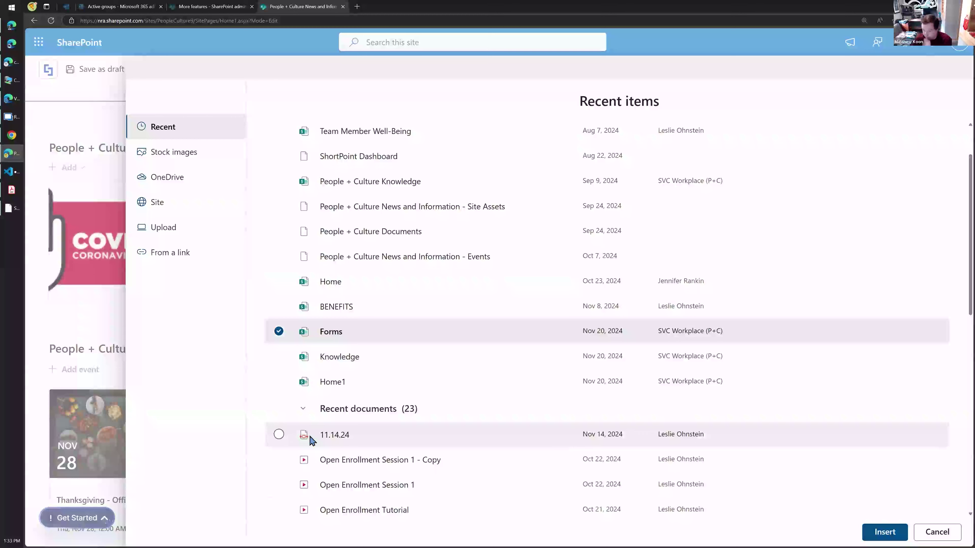
{"action": "left_click", "coordinate": [879, 534]}
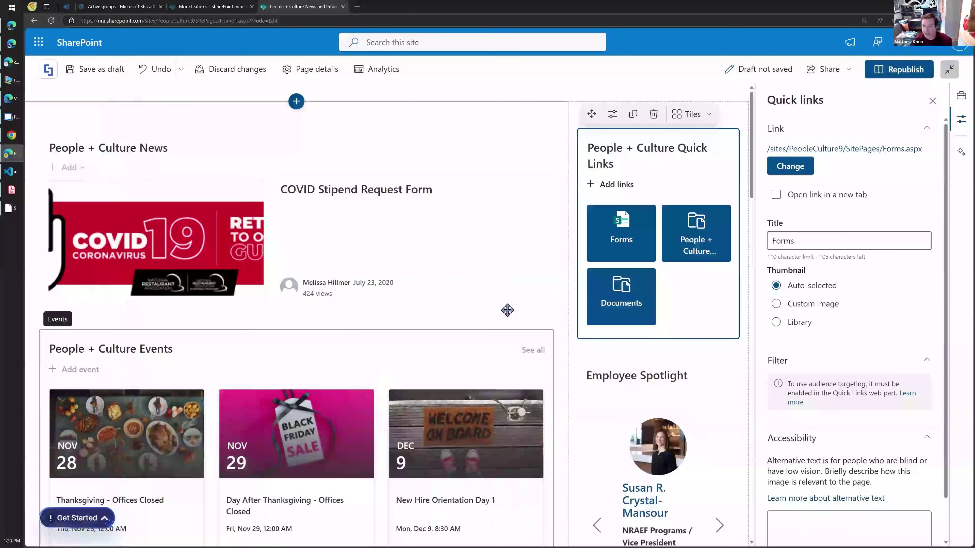
Step: Add a web link to google.com in People + Culture Quick Links and move its tile to the last position
{"action": "left_click", "coordinate": [614, 185]}
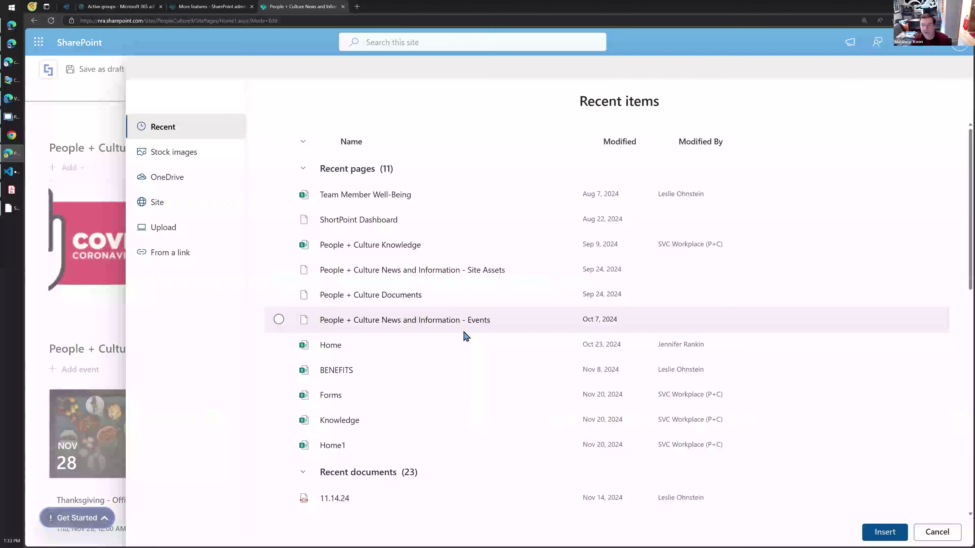
{"action": "left_click", "coordinate": [161, 255]}
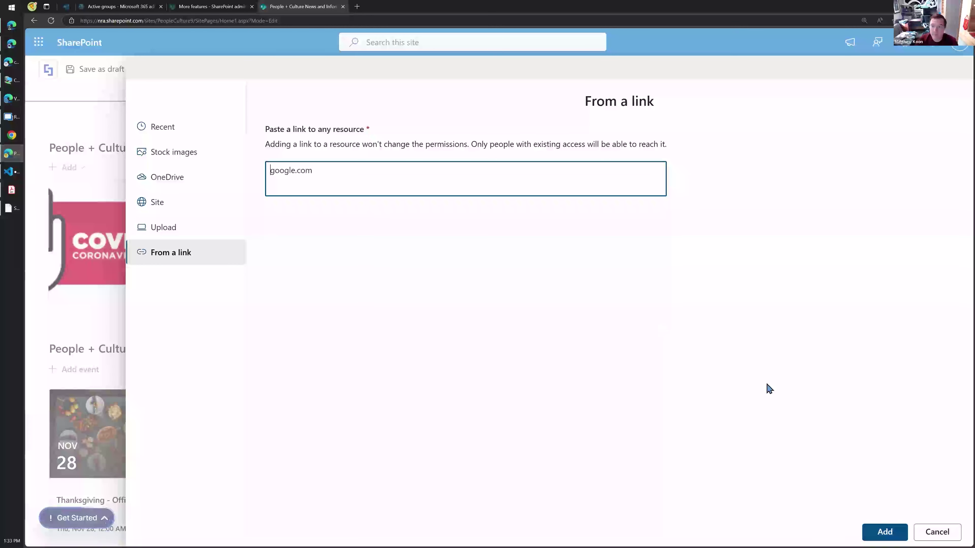
{"action": "key", "text": "Return"}
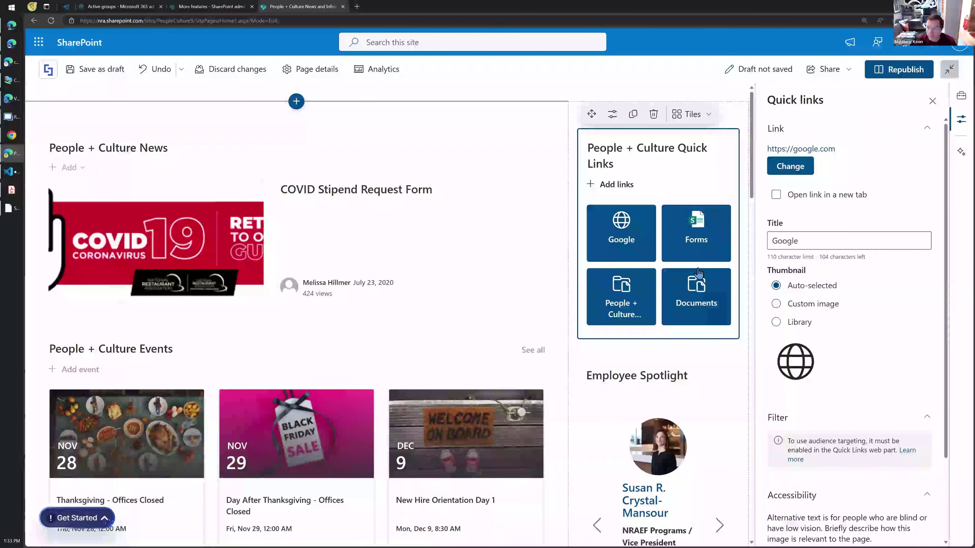
{"action": "left_click", "coordinate": [636, 228]}
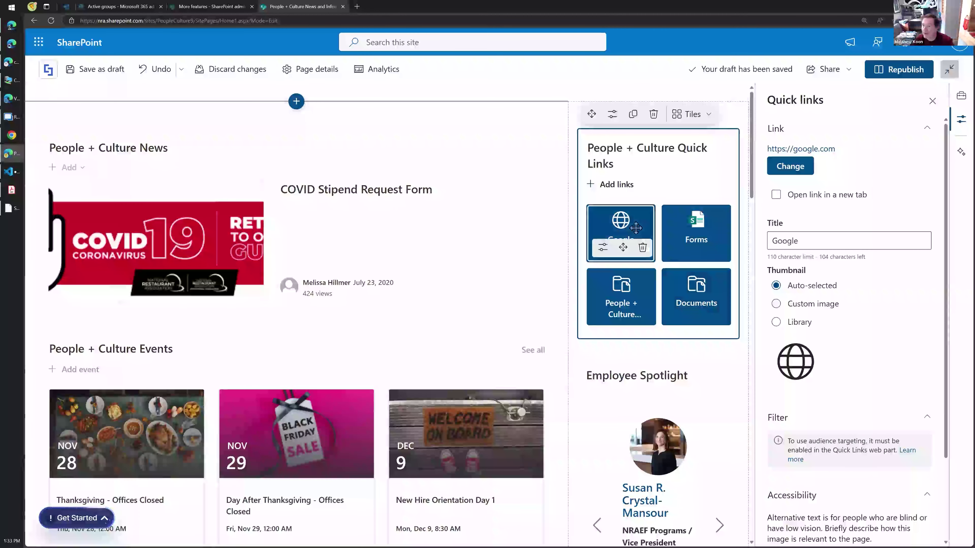
{"action": "left_click_drag", "start_coordinate": [655, 210], "coordinate": [731, 301]}
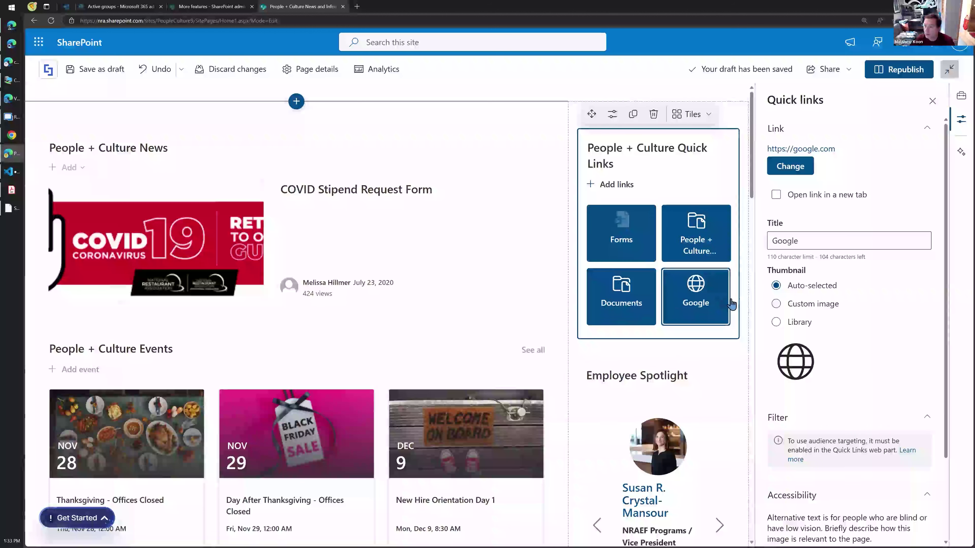
Step: Delete the Google and Forms tiles from People + Culture Quick Links
{"action": "left_click", "coordinate": [718, 311]}
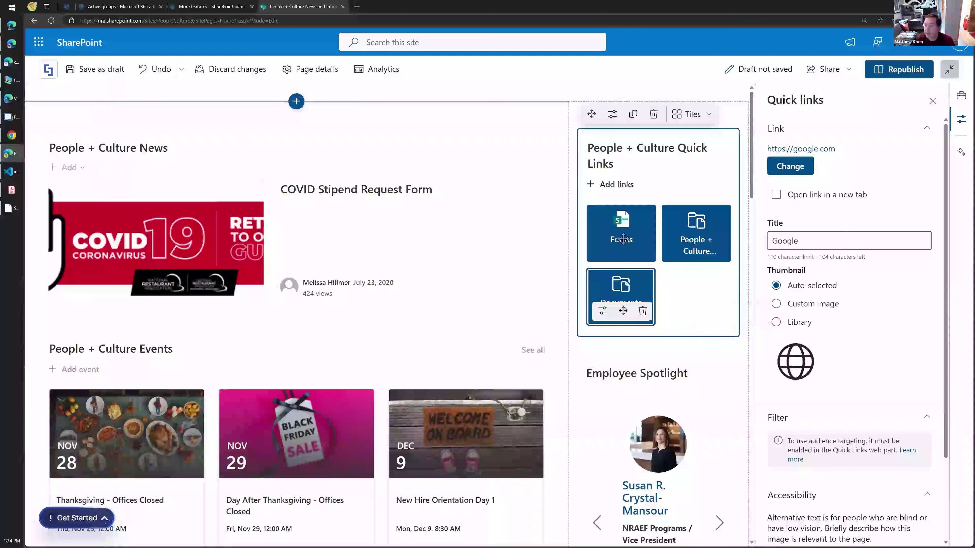
{"action": "left_click", "coordinate": [643, 256]}
{"action": "left_click", "coordinate": [643, 248]}
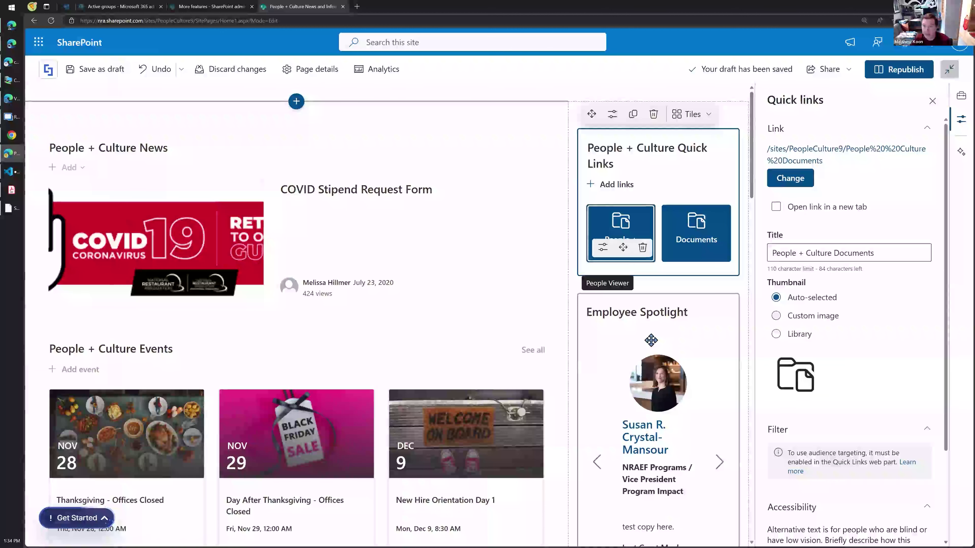
Step: Add the Senior Project Coordinator to the end of the People + Culture Leadership list, searching by first name
{"action": "scroll", "coordinate": [589, 292], "scroll_direction": "down", "scroll_amount": 3}
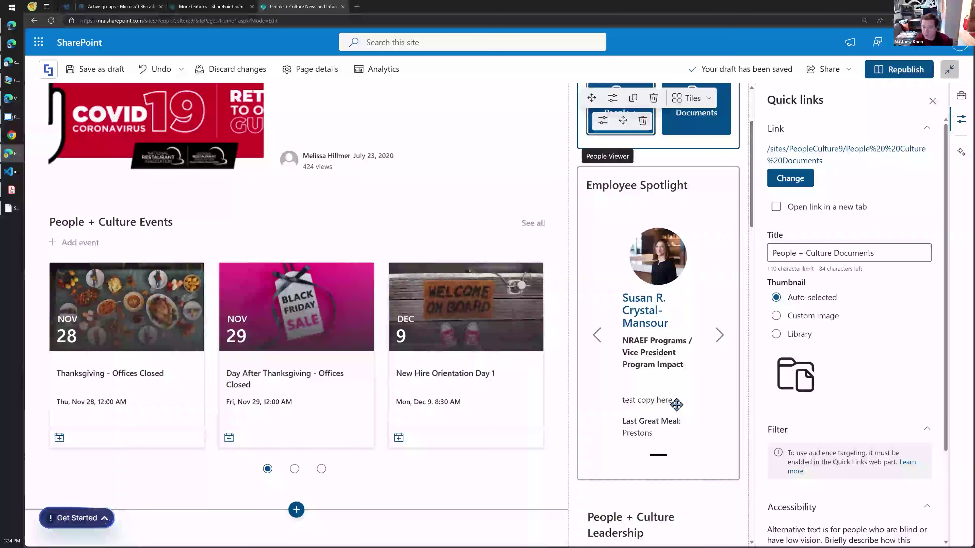
{"action": "scroll", "coordinate": [496, 363], "scroll_direction": "down", "scroll_amount": 2}
{"action": "scroll", "coordinate": [497, 363], "scroll_direction": "down", "scroll_amount": 9}
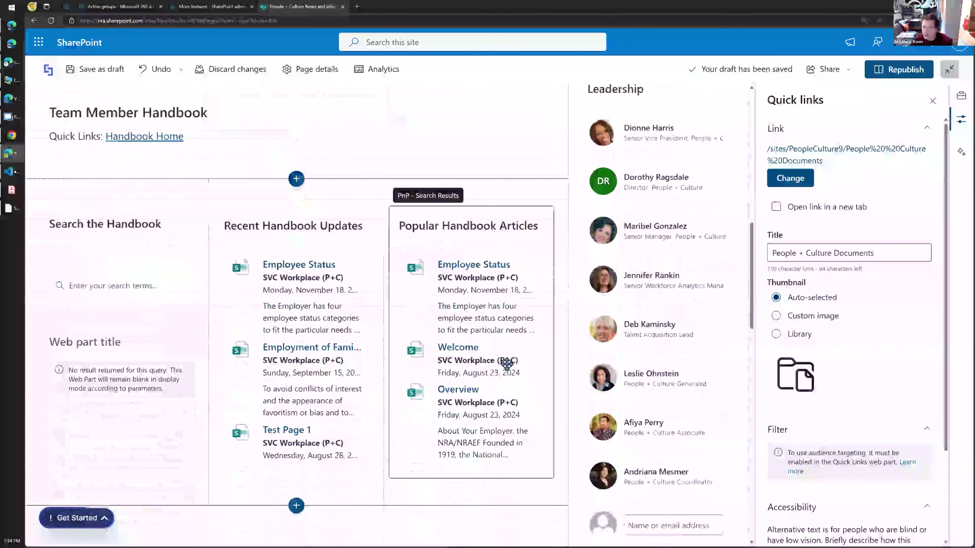
{"action": "scroll", "coordinate": [672, 173], "scroll_direction": "up", "scroll_amount": 2}
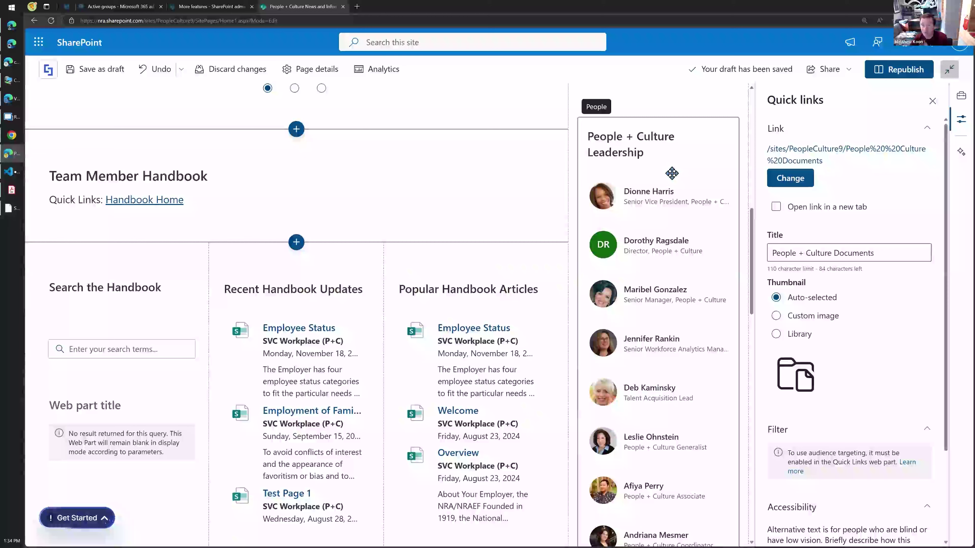
{"action": "left_click", "coordinate": [671, 176]}
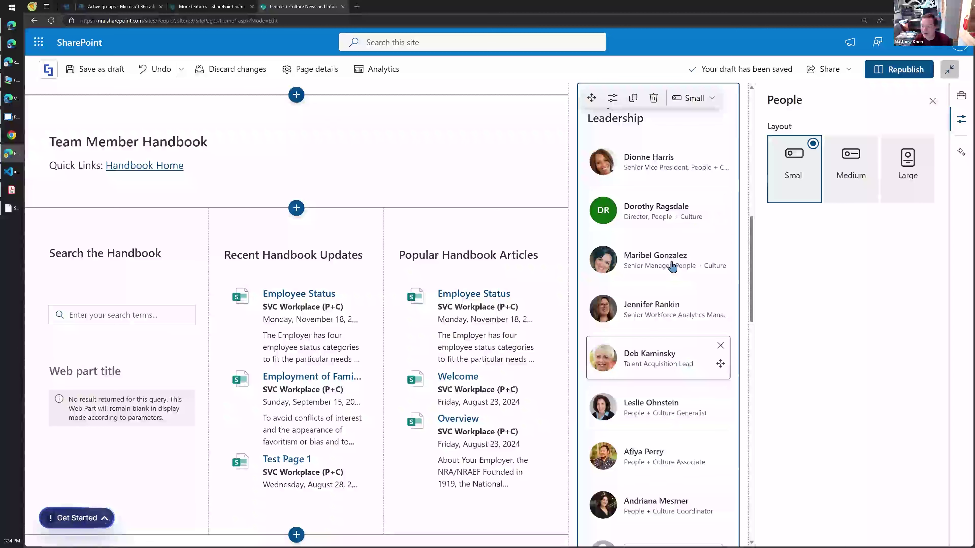
{"action": "scroll", "coordinate": [660, 370], "scroll_direction": "down", "scroll_amount": 5}
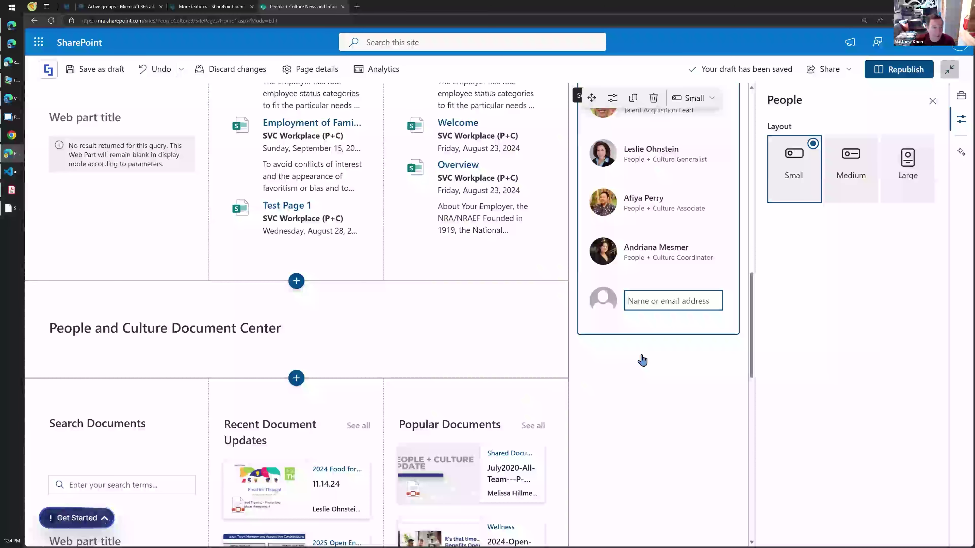
{"action": "type", "text": "brandi"}
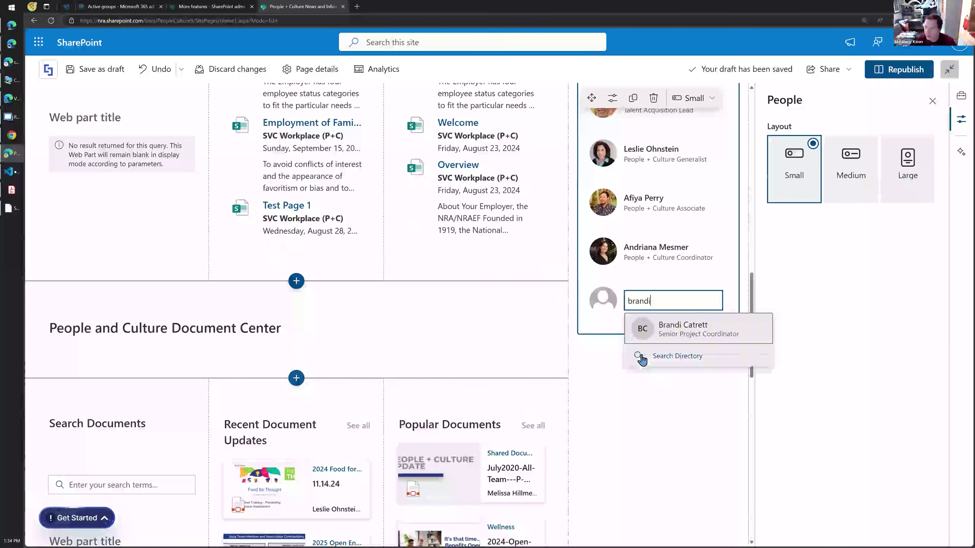
{"action": "left_click", "coordinate": [701, 330]}
Step: Remove the newly added Senior Project Coordinator from the People + Culture Leadership list
{"action": "mouse_move", "coordinate": [655, 301]}
{"action": "scroll", "coordinate": [654, 302], "scroll_direction": "up", "scroll_amount": 2}
{"action": "scroll", "coordinate": [655, 257], "scroll_direction": "down", "scroll_amount": 1}
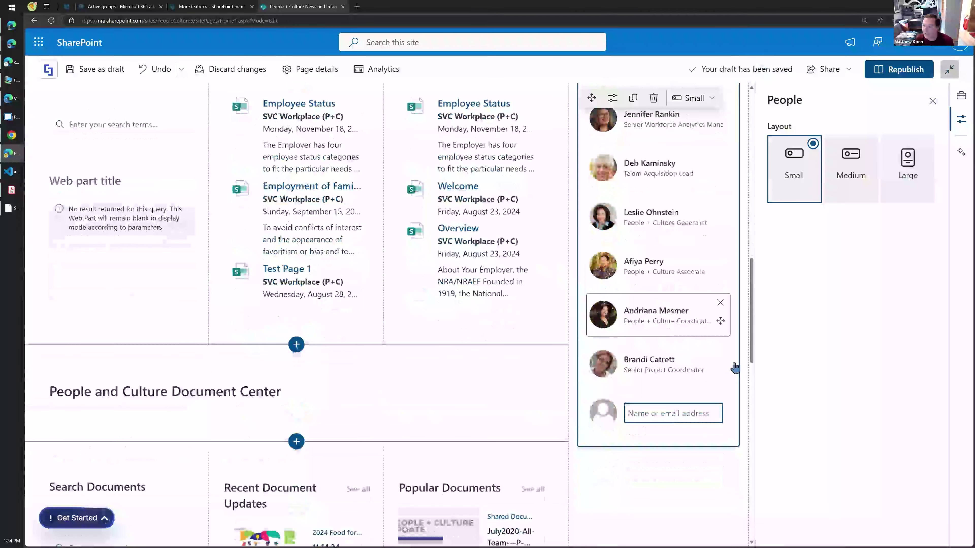
{"action": "left_click", "coordinate": [720, 352]}
Step: Move the People + Culture Coordinator's entry in the leadership list directly above the Talent Acquisition Lead
{"action": "left_click_drag", "start_coordinate": [652, 311], "coordinate": [673, 314]}
{"action": "left_click", "coordinate": [673, 315]}
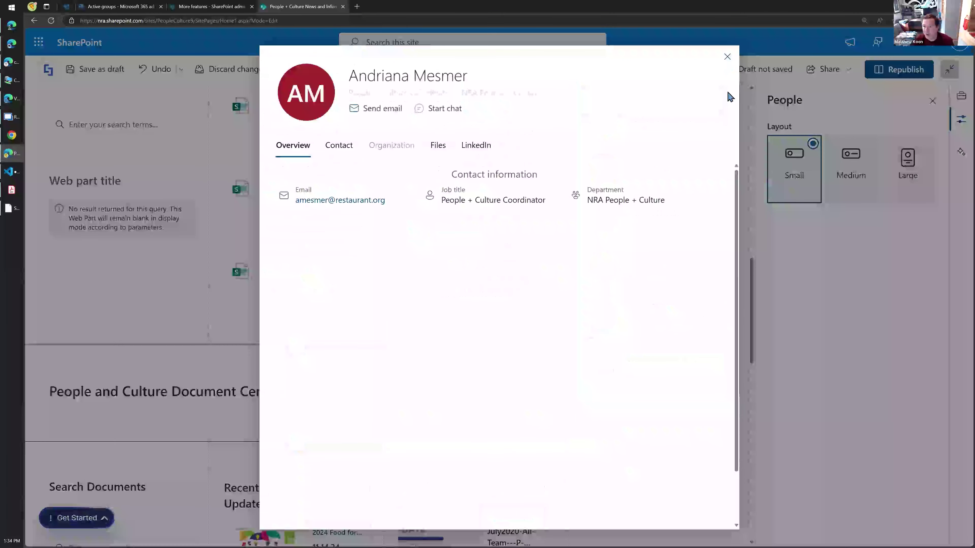
{"action": "key", "text": "Escape"}
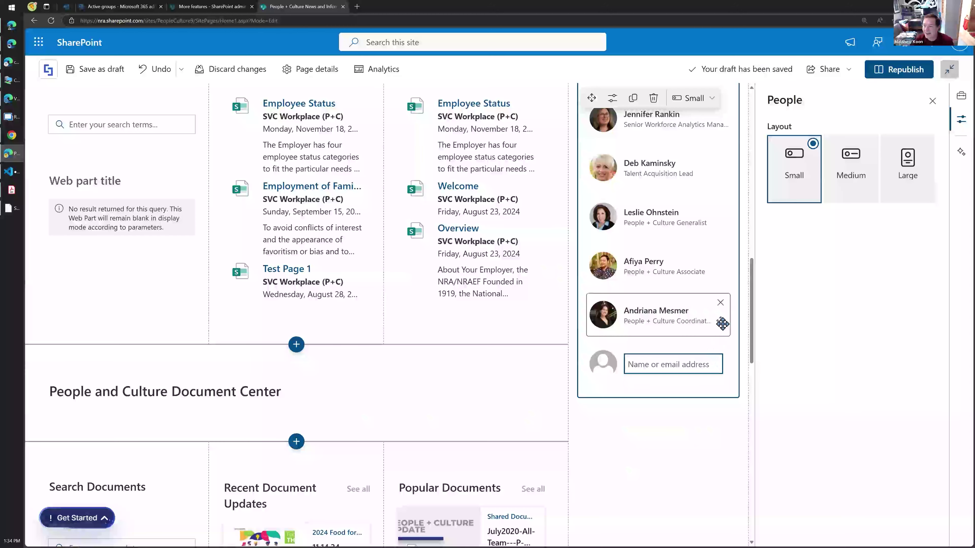
{"action": "left_click_drag", "start_coordinate": [721, 322], "coordinate": [709, 161]}
Step: Discard all draft changes on the Home (preview) page and go back to the version of 11/20/2024
{"action": "scroll", "coordinate": [655, 330], "scroll_direction": "up", "scroll_amount": 7}
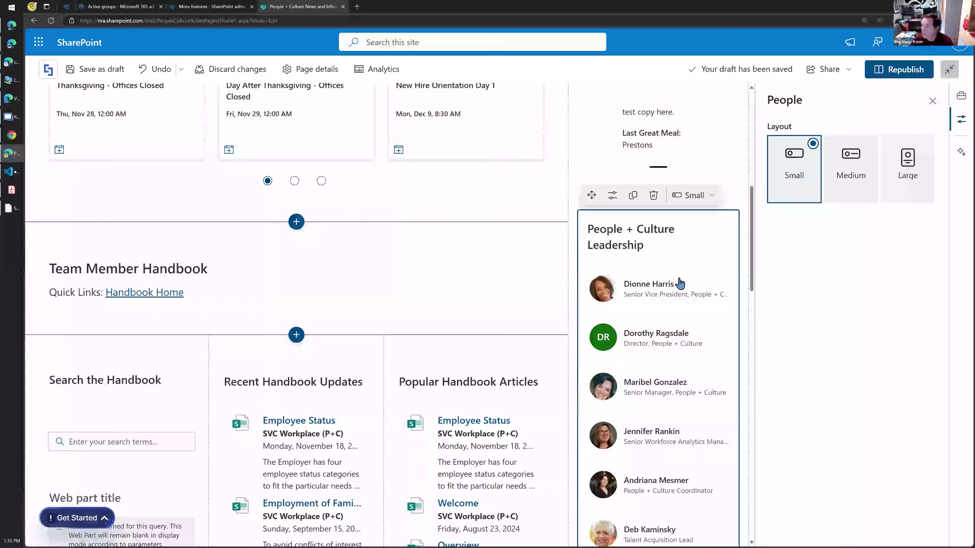
{"action": "scroll", "coordinate": [679, 283], "scroll_direction": "up", "scroll_amount": 10}
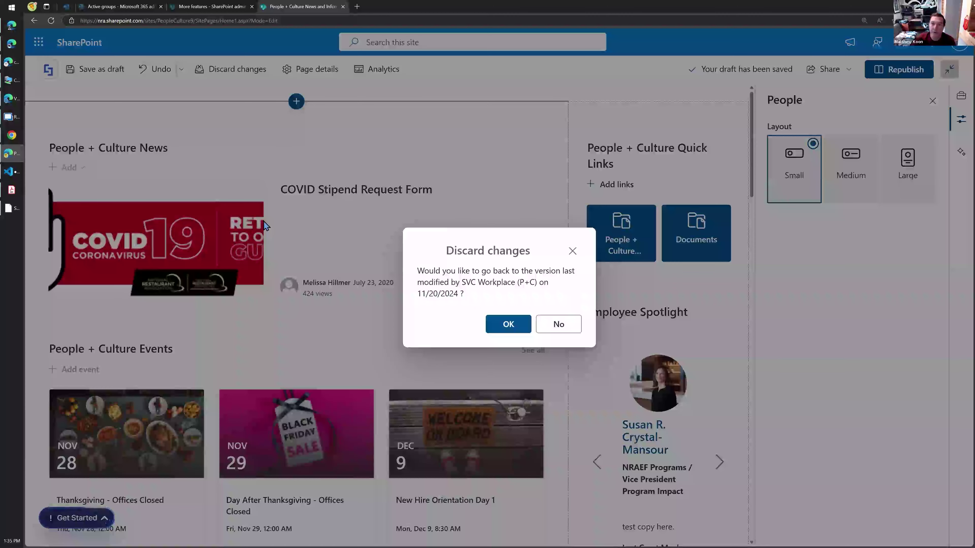
{"action": "left_click", "coordinate": [499, 331]}
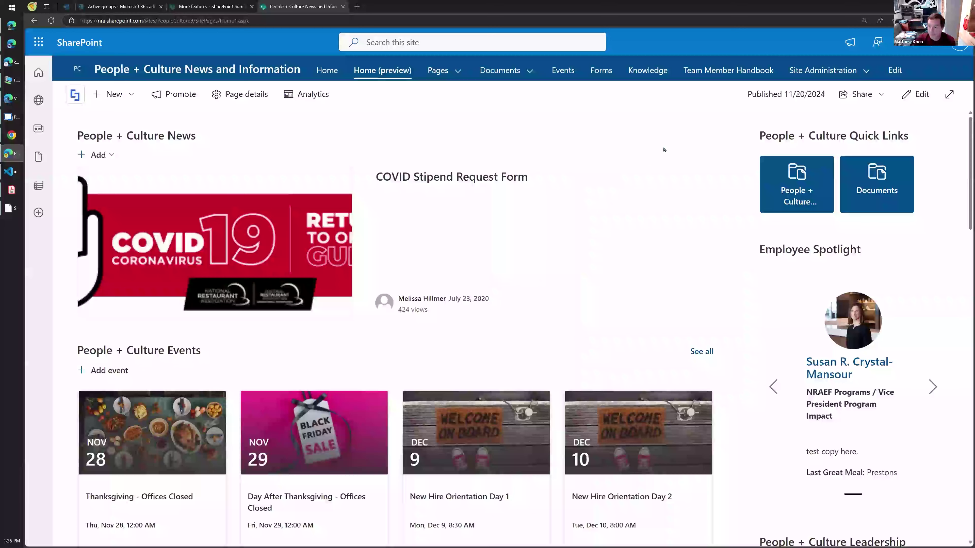
Step: Reopen the Home (preview) page for editing, close the web part toolbox and republish the page
{"action": "left_click", "coordinate": [921, 154]}
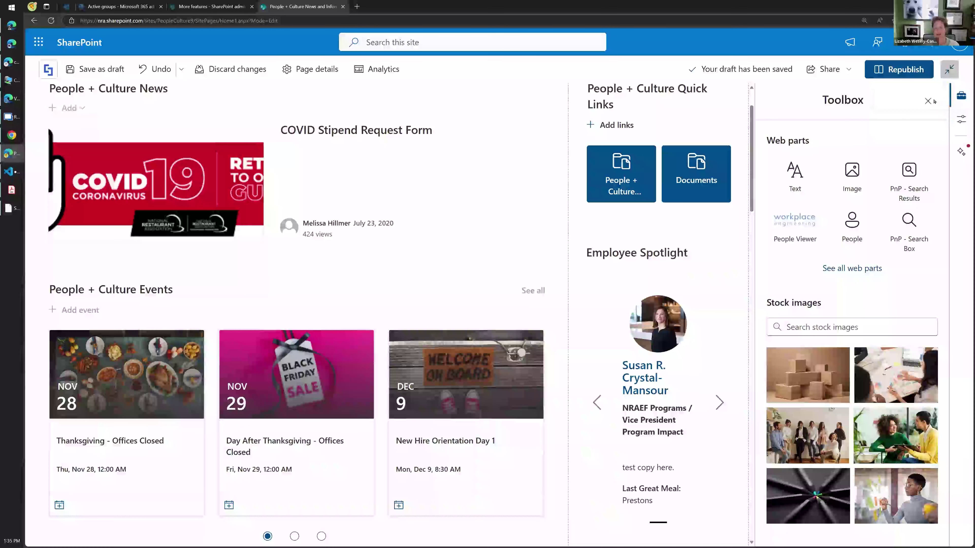
{"action": "left_click", "coordinate": [928, 101]}
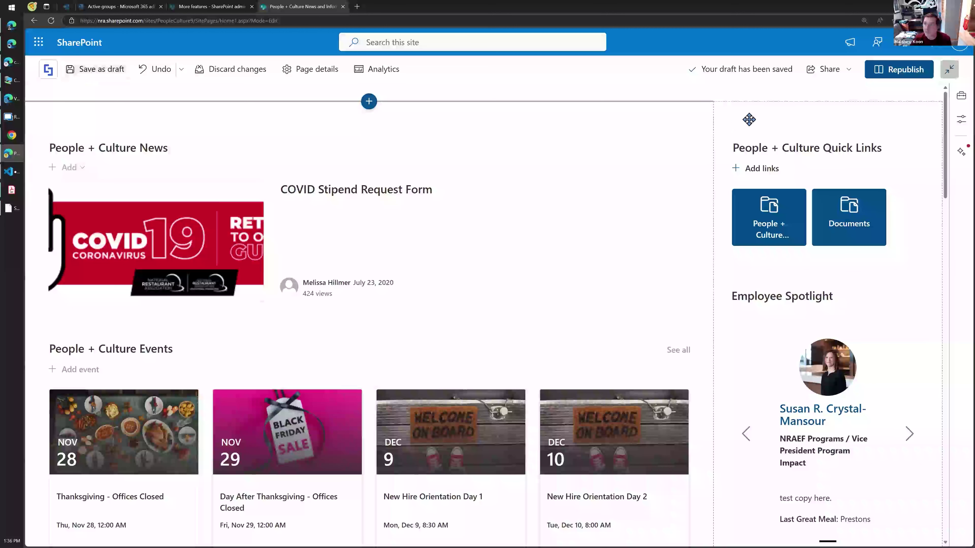
{"action": "left_click", "coordinate": [892, 73]}
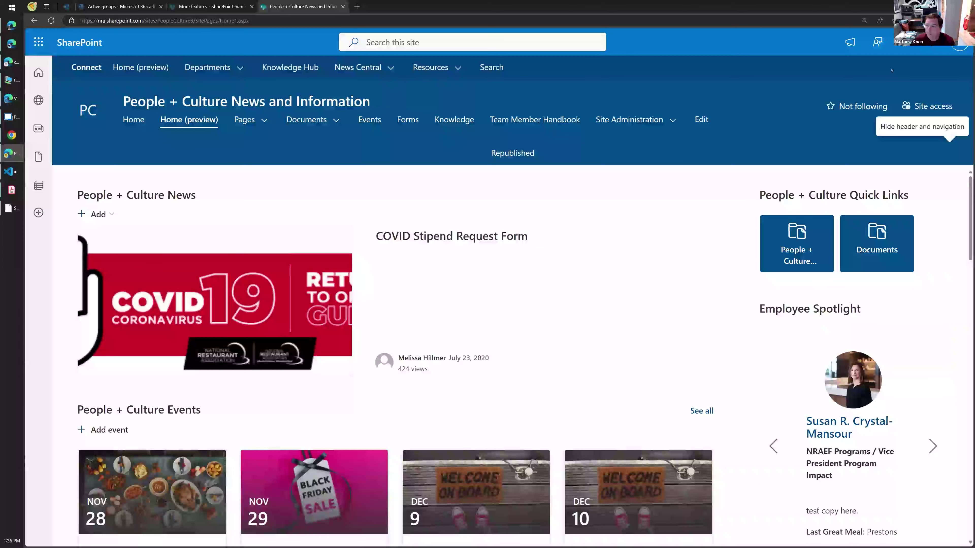
Step: Open the People + Culture site's page library and check the publishing status of People-Leaders.aspx
{"action": "left_click", "coordinate": [633, 120]}
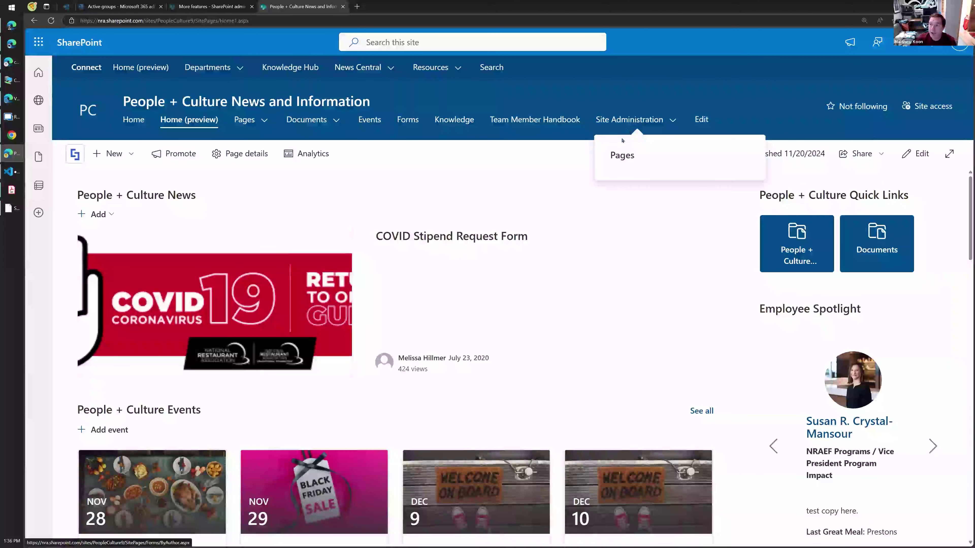
{"action": "left_click", "coordinate": [618, 156]}
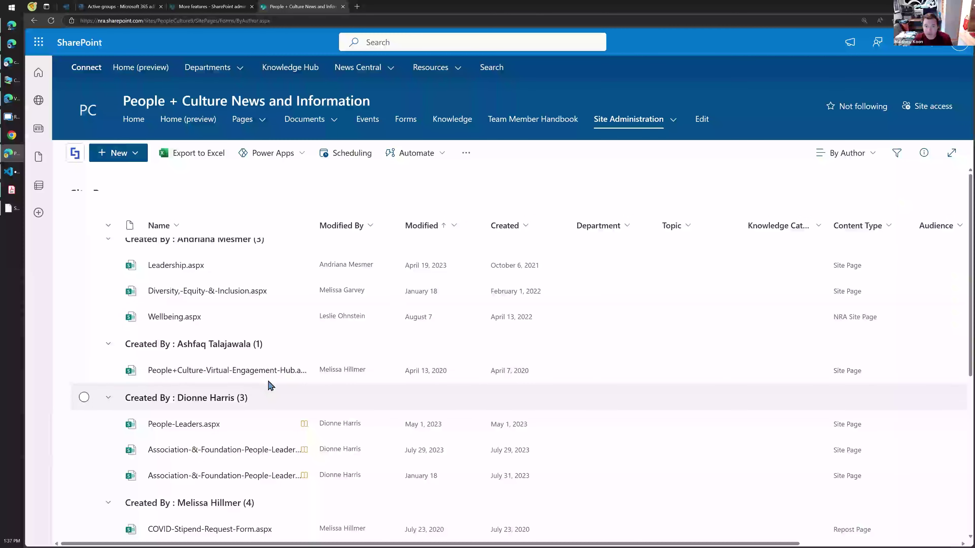
{"action": "scroll", "coordinate": [270, 379], "scroll_direction": "down", "scroll_amount": 2}
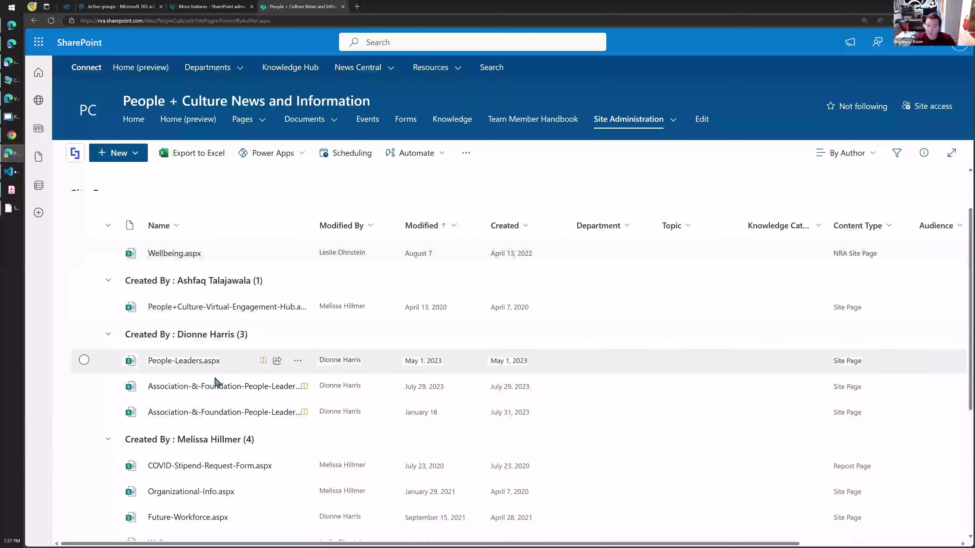
{"action": "scroll", "coordinate": [215, 382], "scroll_direction": "down", "scroll_amount": 3}
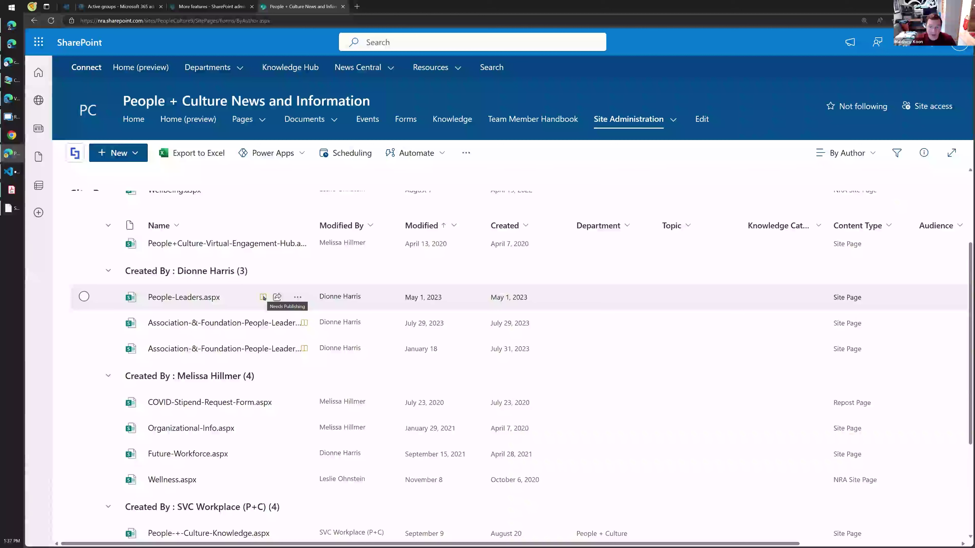
{"action": "mouse_move", "coordinate": [263, 298]}
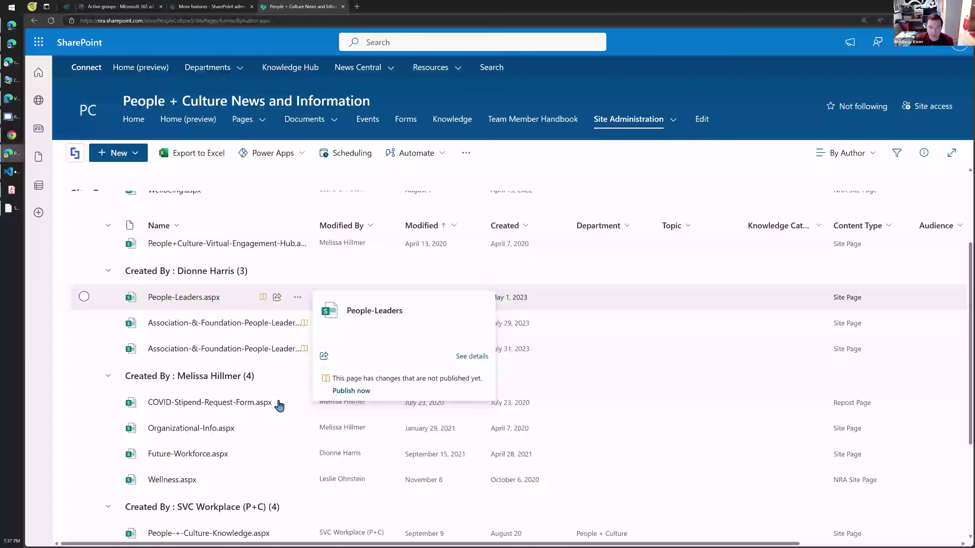
Step: Republish Forms.aspx from the site's page library
{"action": "scroll", "coordinate": [279, 401], "scroll_direction": "down", "scroll_amount": 3}
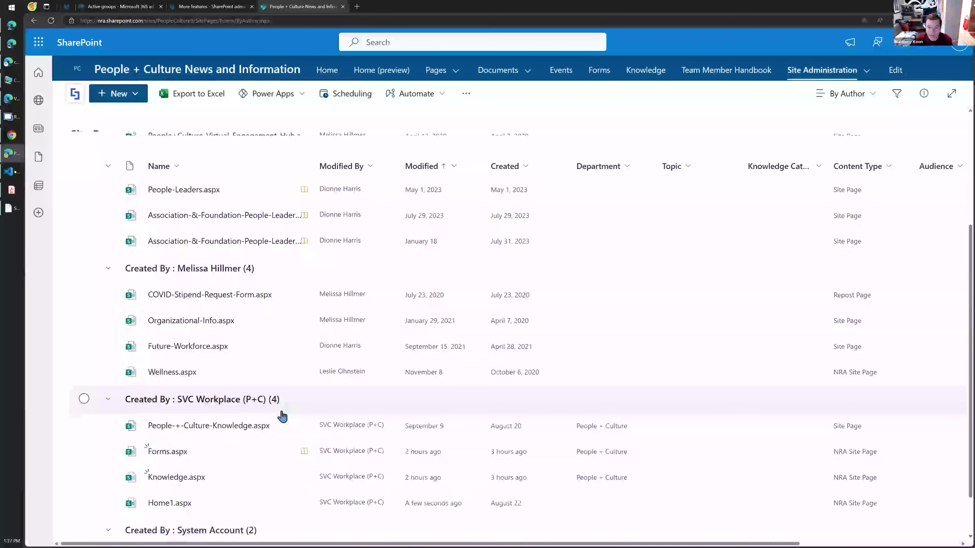
{"action": "scroll", "coordinate": [269, 403], "scroll_direction": "down", "scroll_amount": 2}
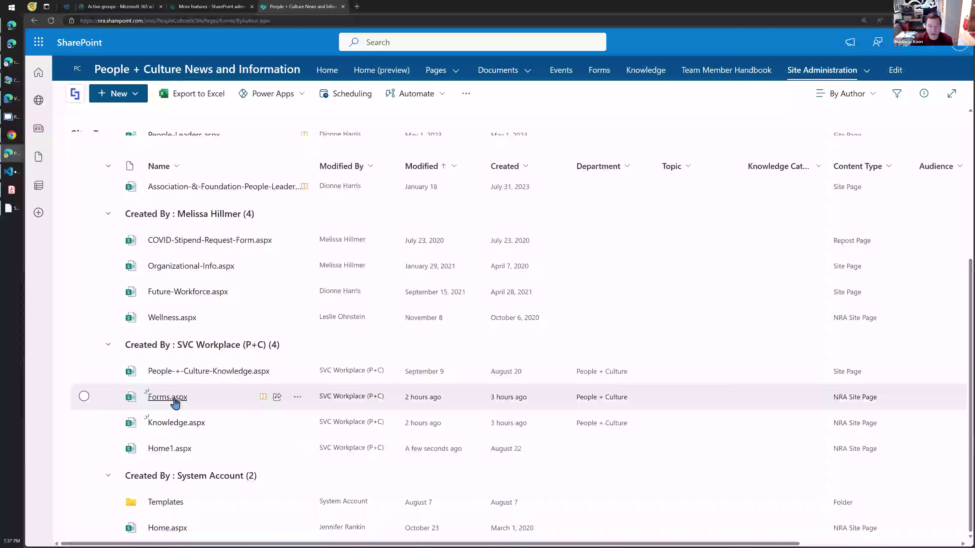
{"action": "left_click", "coordinate": [294, 399]}
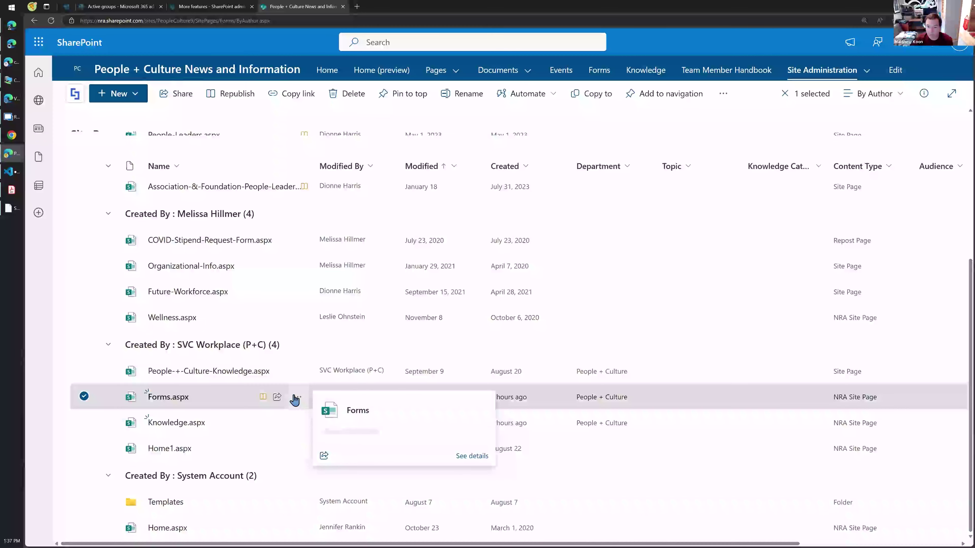
{"action": "left_click", "coordinate": [294, 399]}
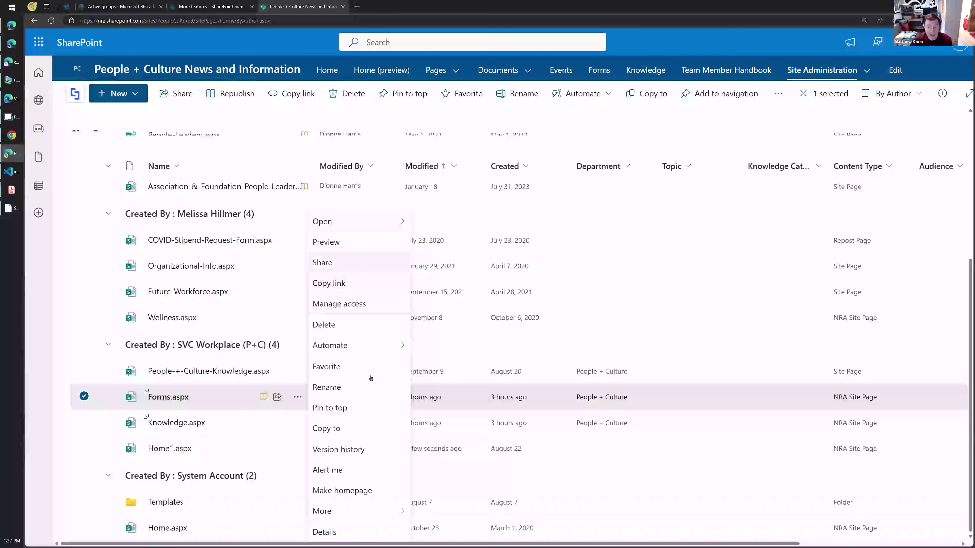
{"action": "mouse_move", "coordinate": [368, 514]}
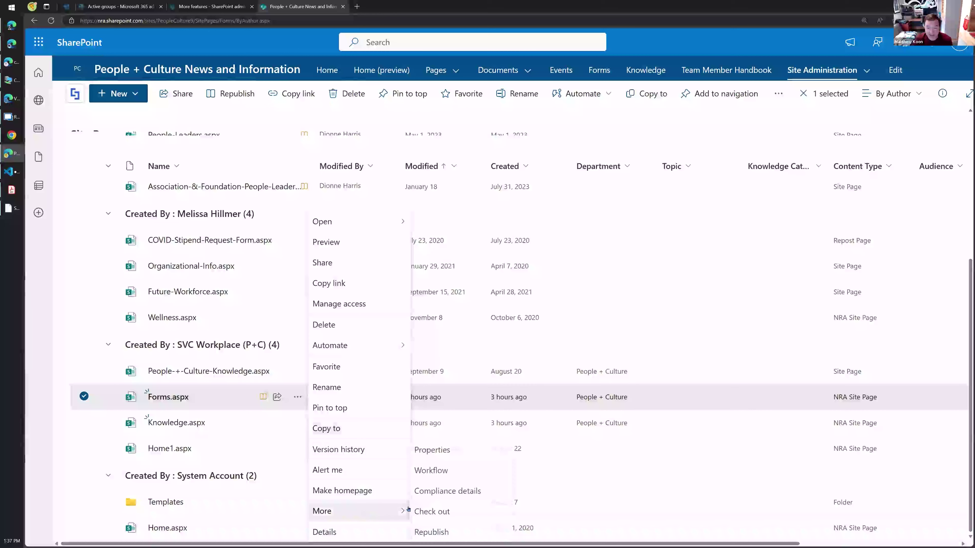
{"action": "left_click", "coordinate": [436, 534]}
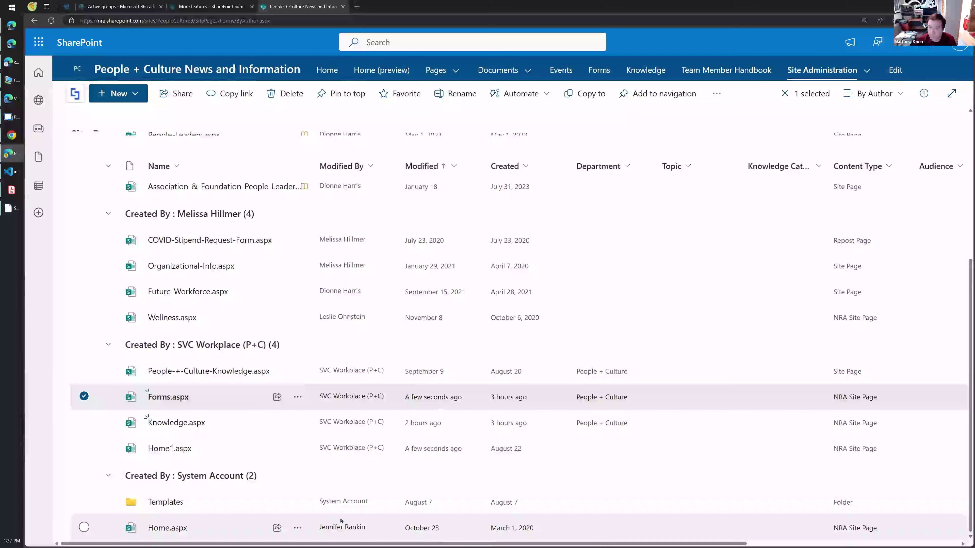
{"action": "scroll", "coordinate": [342, 449], "scroll_direction": "up", "scroll_amount": 5}
{"action": "scroll", "coordinate": [343, 448], "scroll_direction": "up", "scroll_amount": 3}
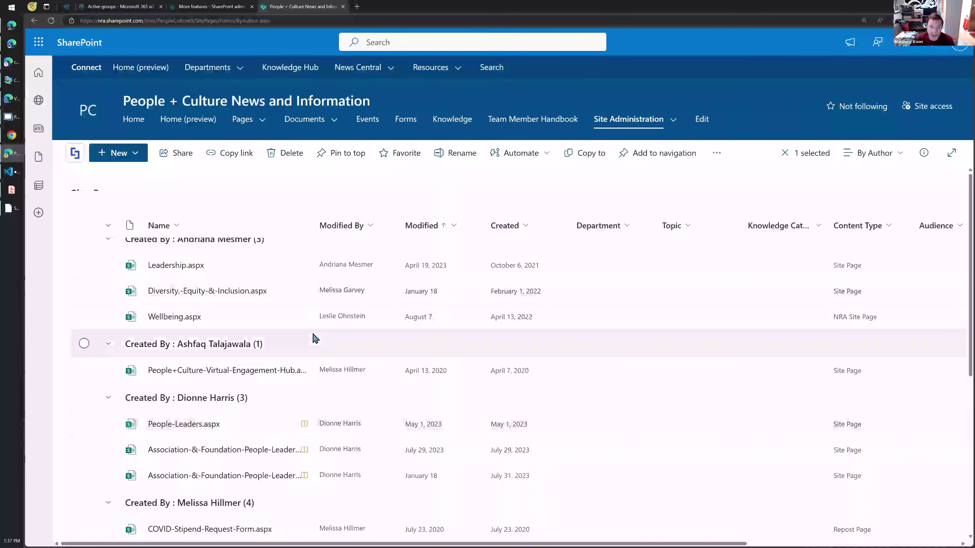
Step: Return to the Home (preview) page and start a new page to bring up the page templates
{"action": "left_click", "coordinate": [182, 122]}
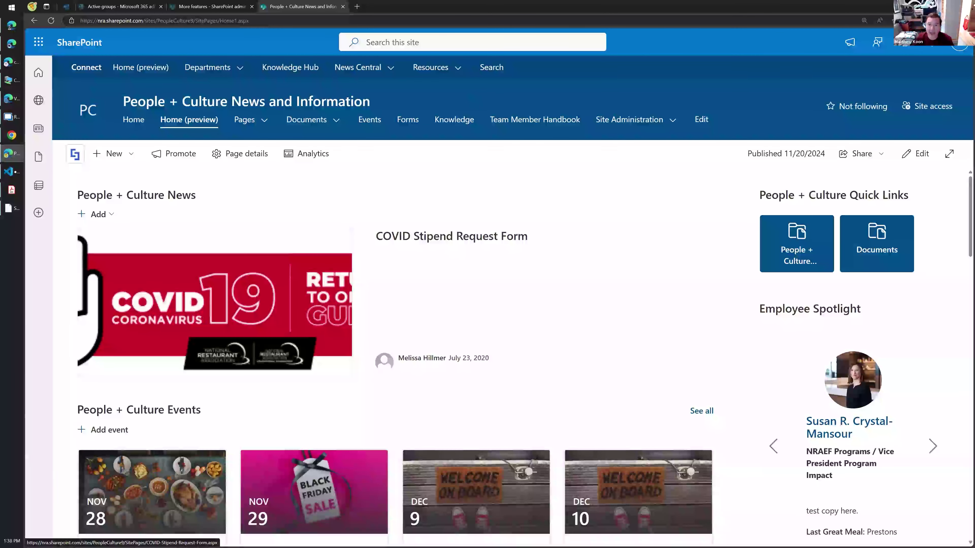
{"action": "left_click", "coordinate": [112, 156]}
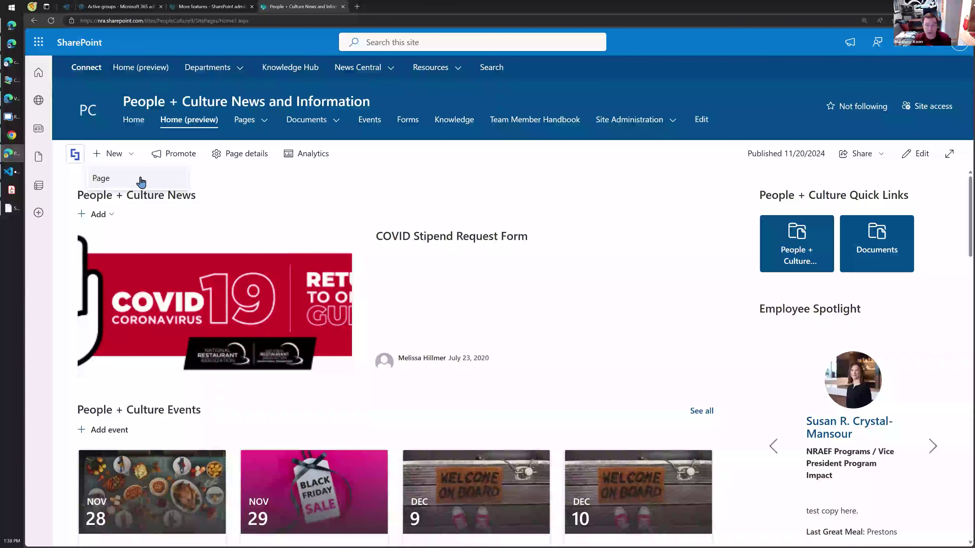
{"action": "left_click", "coordinate": [247, 120]}
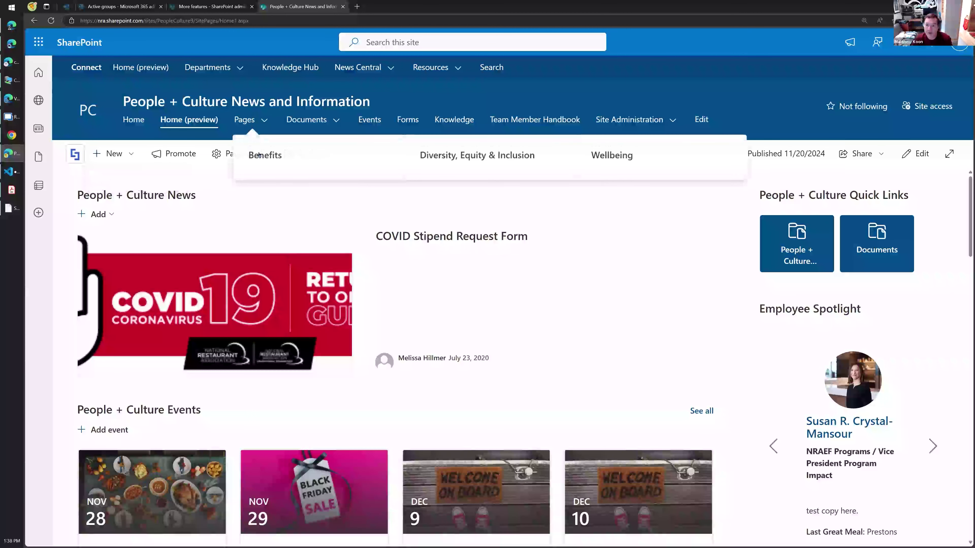
{"action": "left_click", "coordinate": [114, 155]}
{"action": "left_click", "coordinate": [101, 177]}
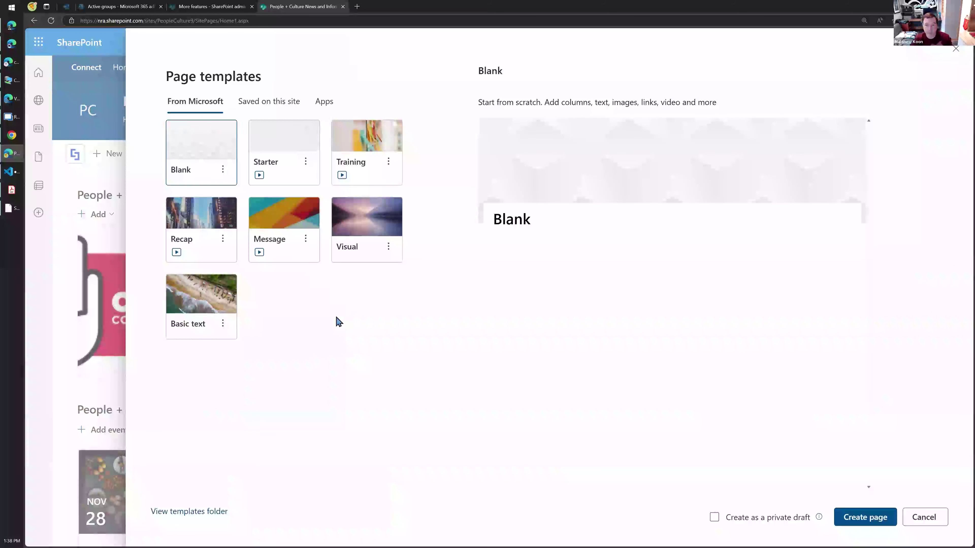
Step: Compare the Microsoft templates with those saved on this site and create a page from the Knowledge Template
{"action": "left_click", "coordinate": [265, 102]}
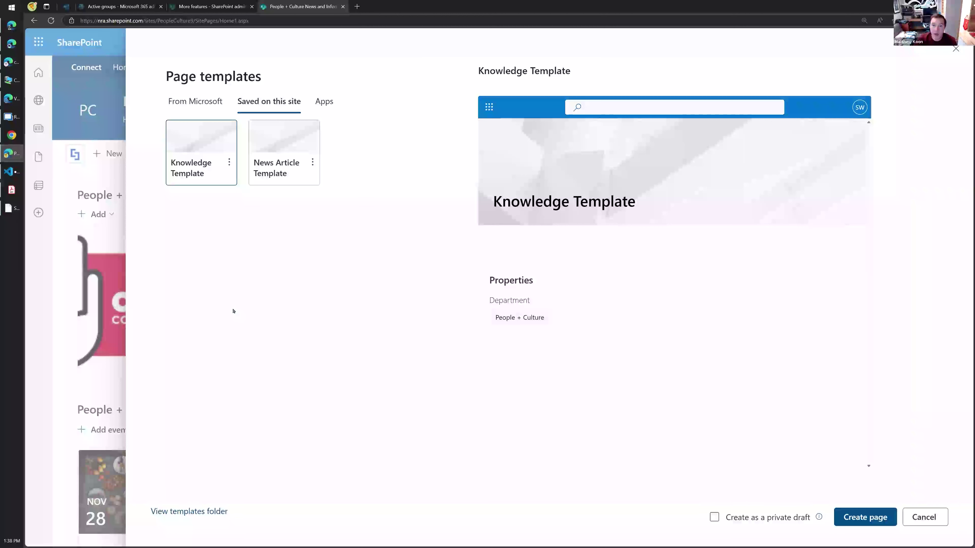
{"action": "left_click", "coordinate": [188, 102]}
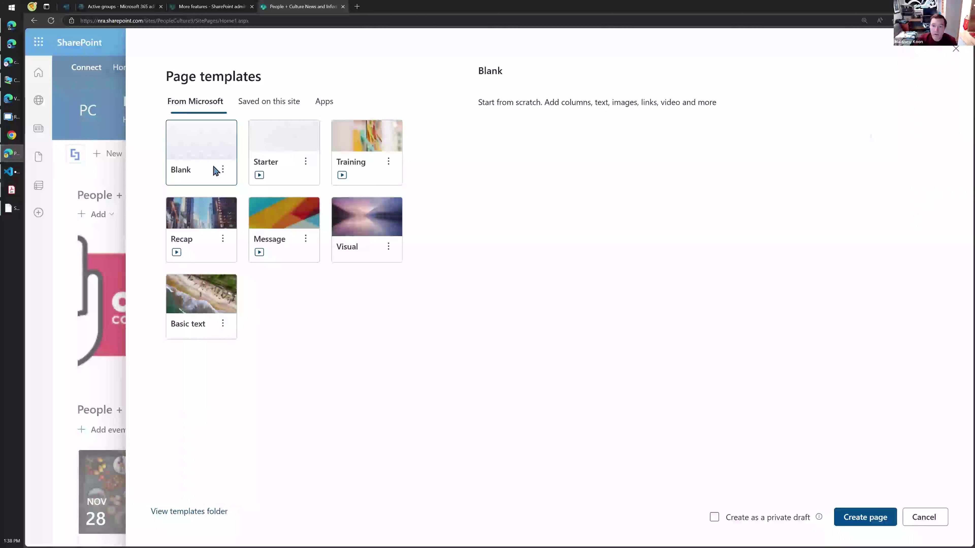
{"action": "key", "text": "Right"}
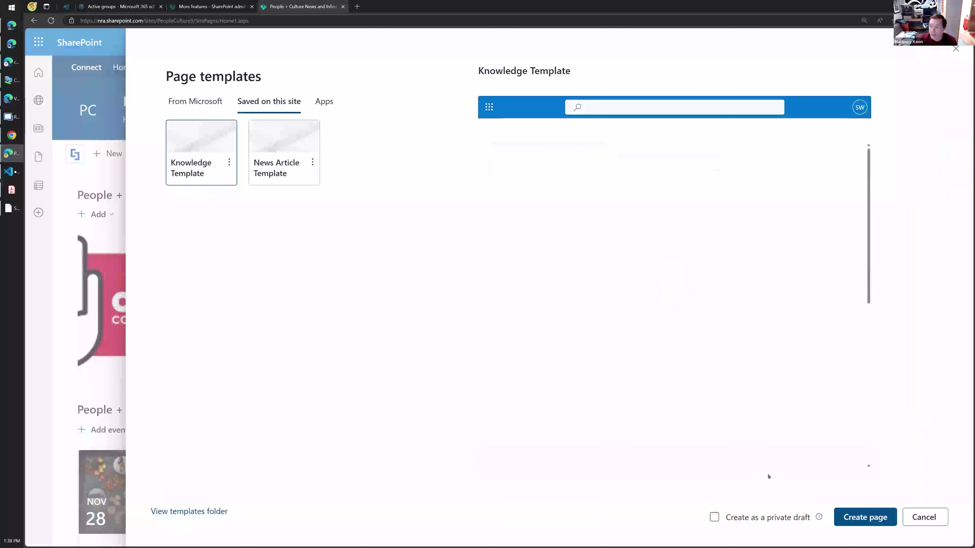
{"action": "left_click", "coordinate": [875, 522]}
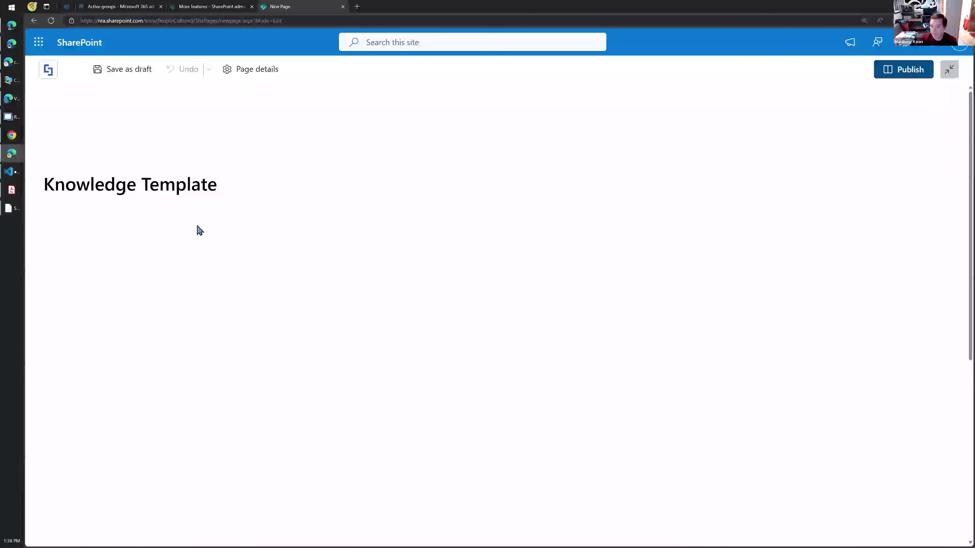
Step: Replace the new page's banner title with "Training Sample Page"
{"action": "triple_click", "coordinate": [163, 157]}
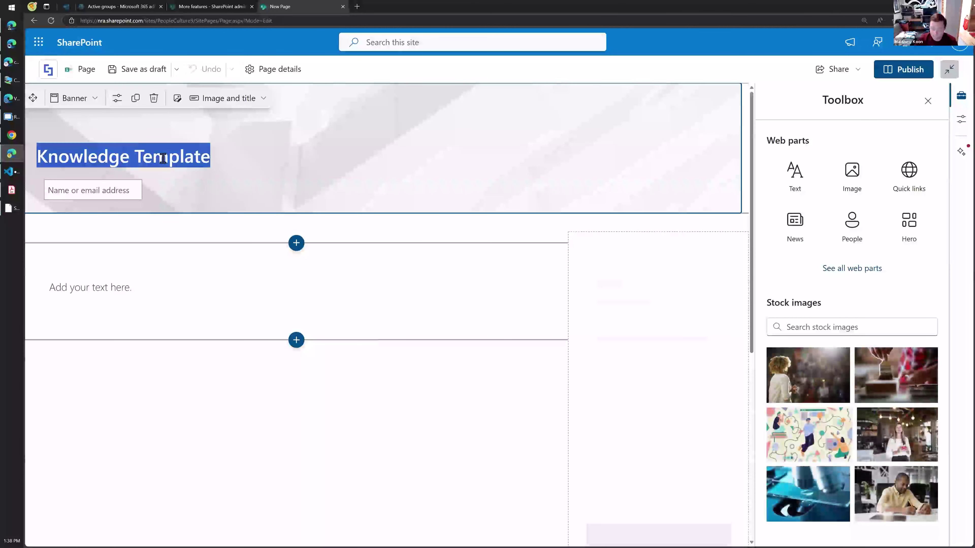
{"action": "type", "text": "Training "}
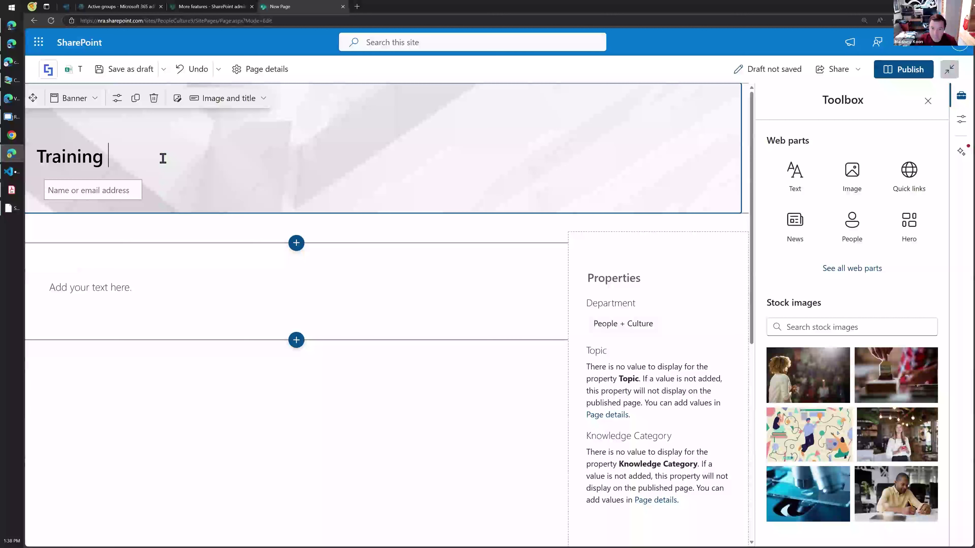
{"action": "type", "text": "Sample Page"}
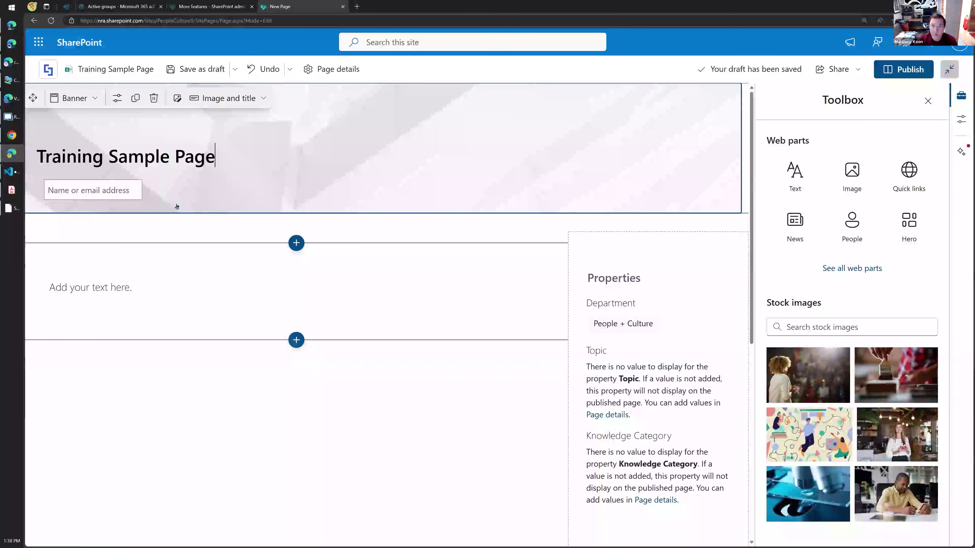
Step: Insert a photo of lipsticks and nail polish bottles as the banner's background image
{"action": "left_click", "coordinate": [178, 99]}
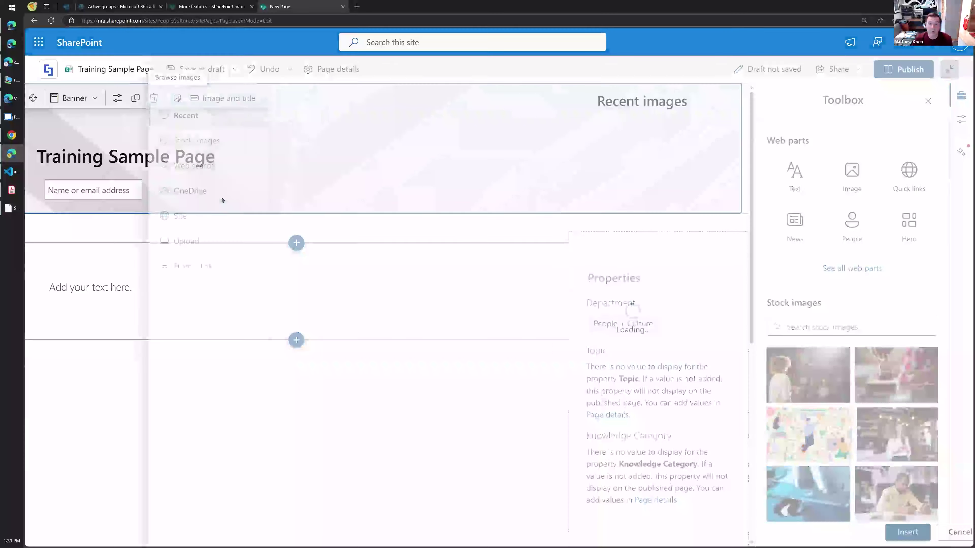
{"action": "left_click", "coordinate": [191, 158]}
{"action": "left_click", "coordinate": [351, 234]}
{"action": "left_click", "coordinate": [849, 531]}
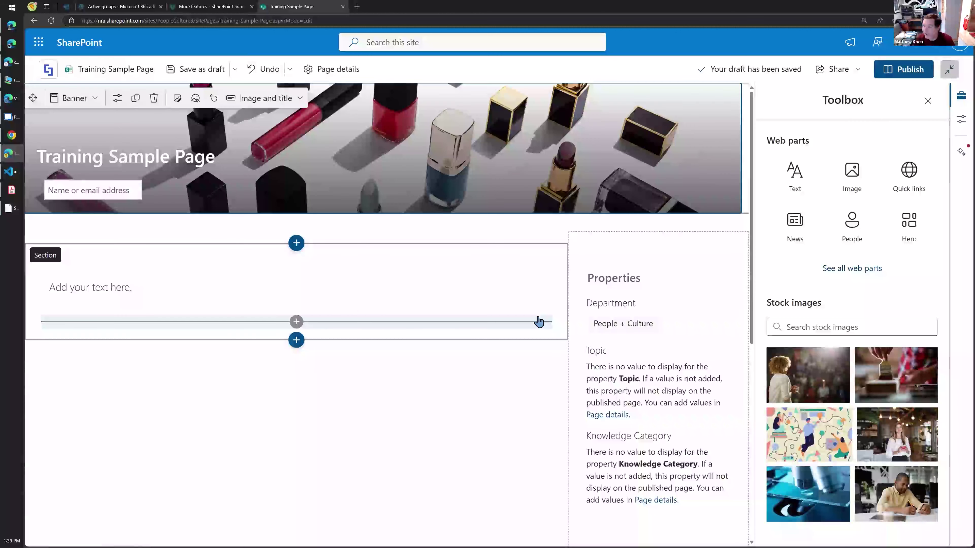
Step: Try Heading 2 on the empty text block, set its style to Normal, and look over the font size options
{"action": "left_click", "coordinate": [196, 288]}
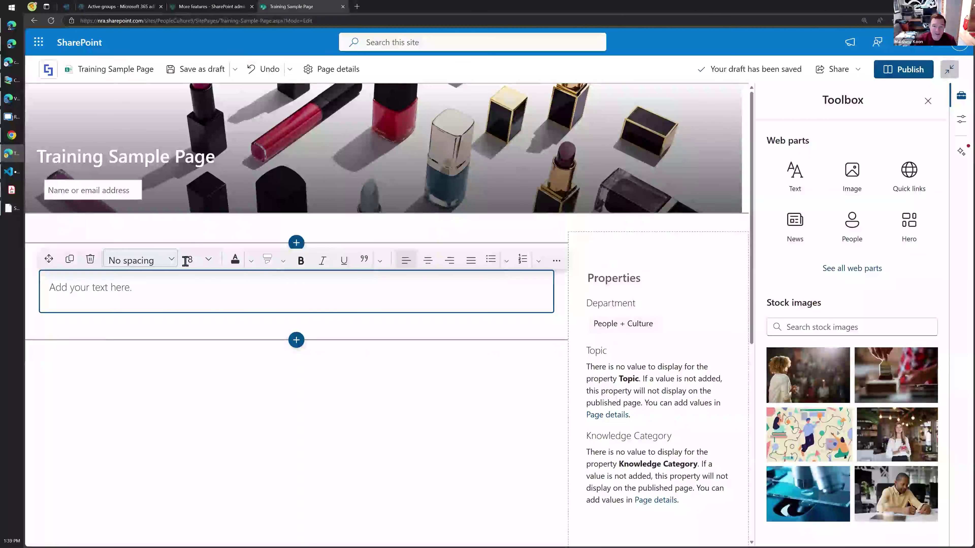
{"action": "left_click", "coordinate": [155, 267]}
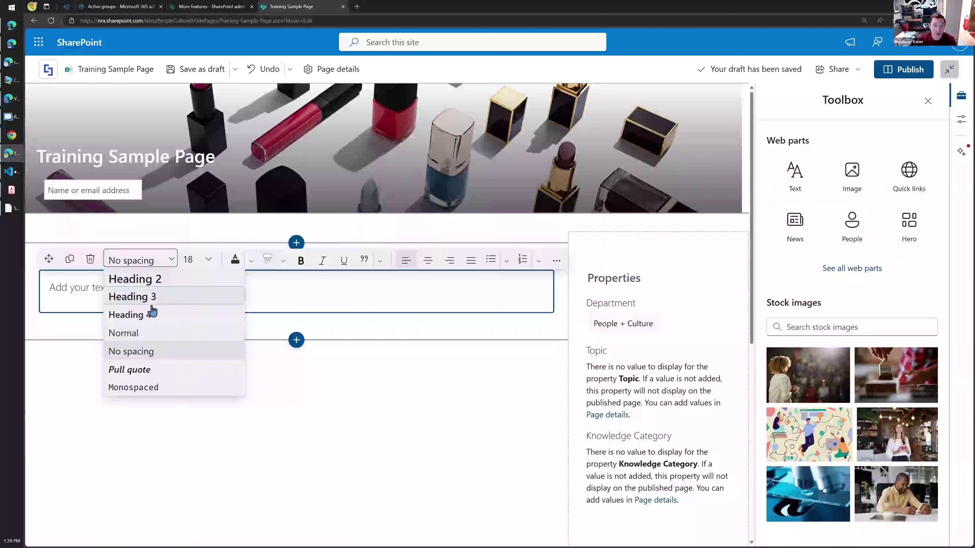
{"action": "left_click", "coordinate": [154, 280]}
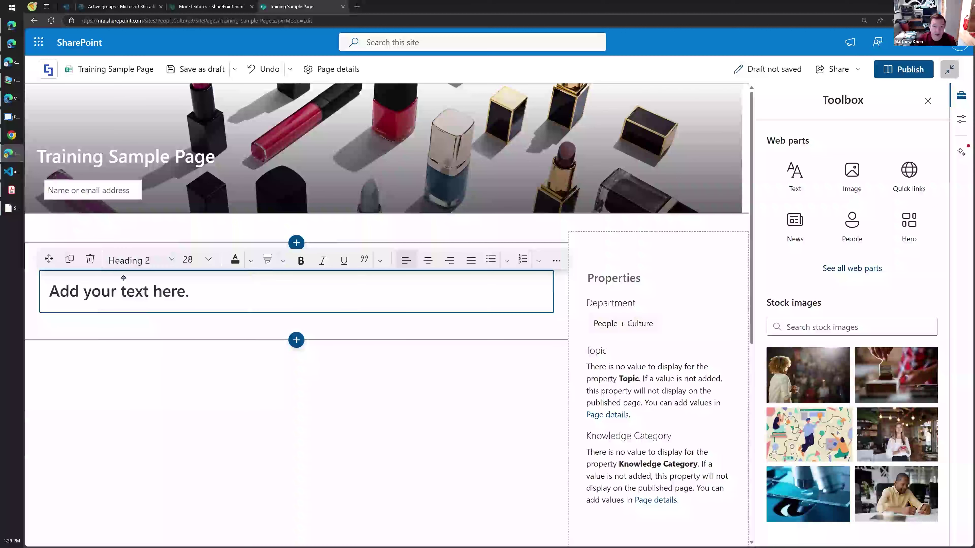
{"action": "left_click", "coordinate": [134, 260]}
{"action": "left_click", "coordinate": [125, 331]}
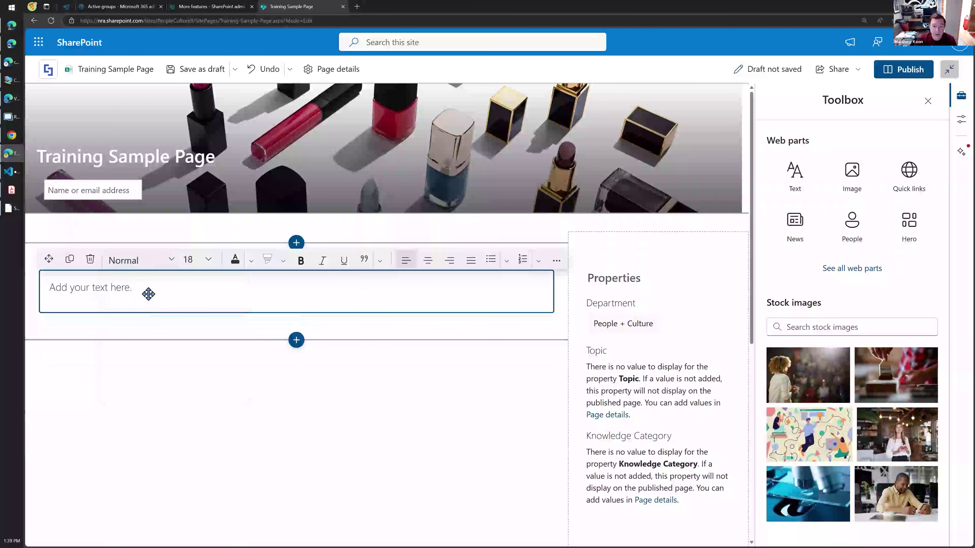
{"action": "left_click", "coordinate": [189, 260]}
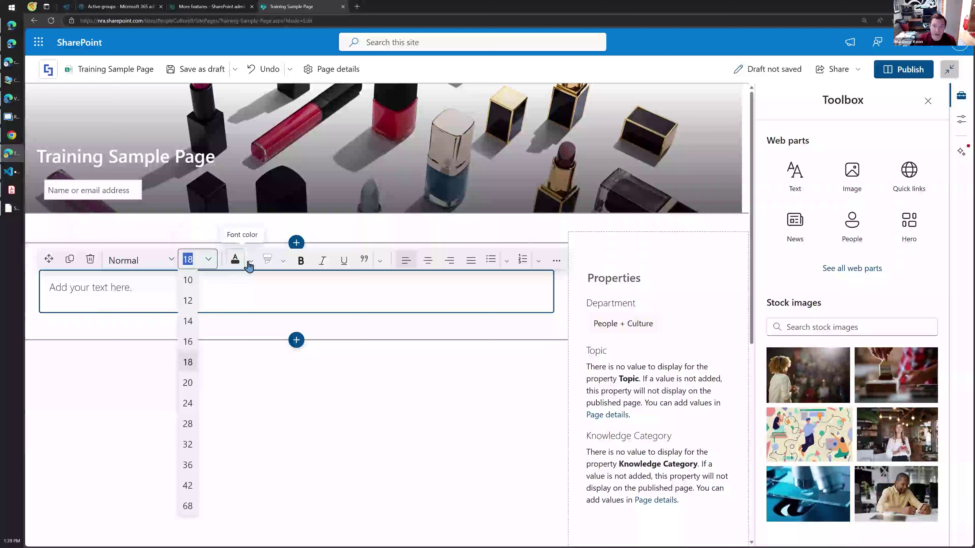
{"action": "left_click", "coordinate": [559, 260]}
{"action": "key", "text": "Escape"}
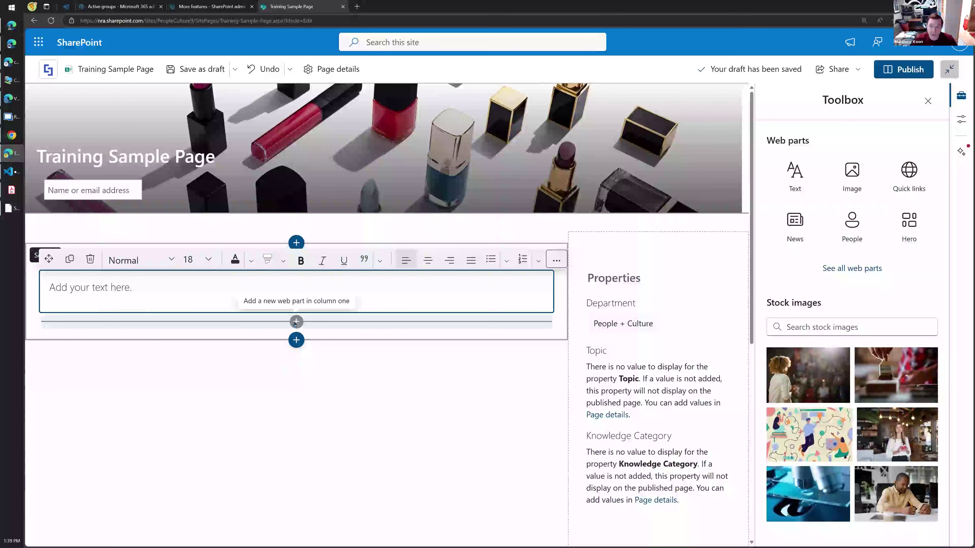
Step: Browse the web parts available for the space below the text block and search them for "video"
{"action": "left_click", "coordinate": [296, 322]}
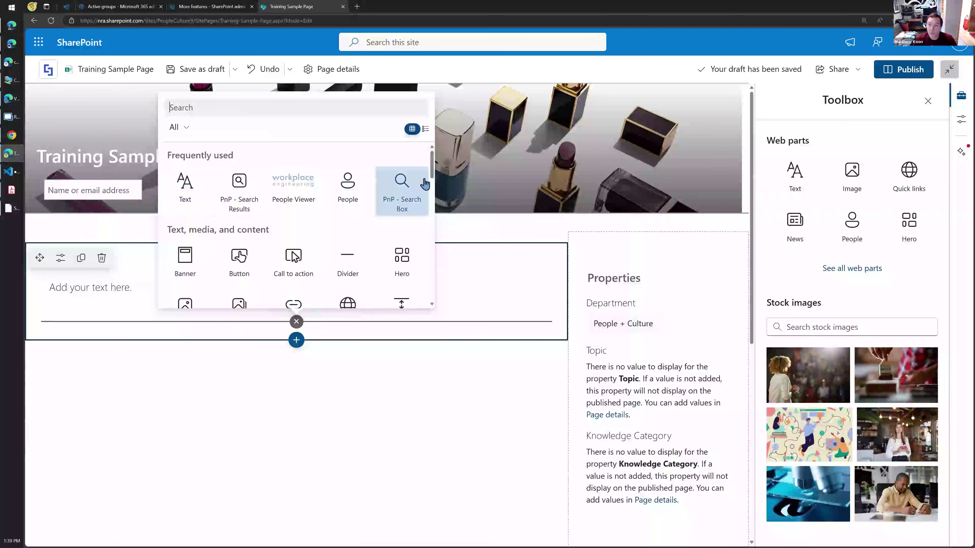
{"action": "scroll", "coordinate": [432, 172], "scroll_direction": "down", "scroll_amount": 3}
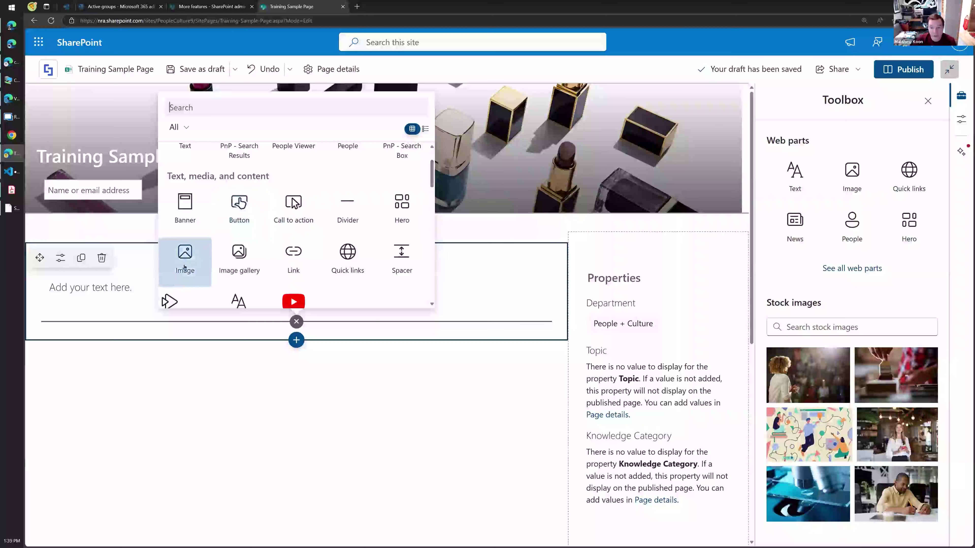
{"action": "scroll", "coordinate": [311, 224], "scroll_direction": "down", "scroll_amount": 8}
{"action": "scroll", "coordinate": [293, 244], "scroll_direction": "down", "scroll_amount": 10}
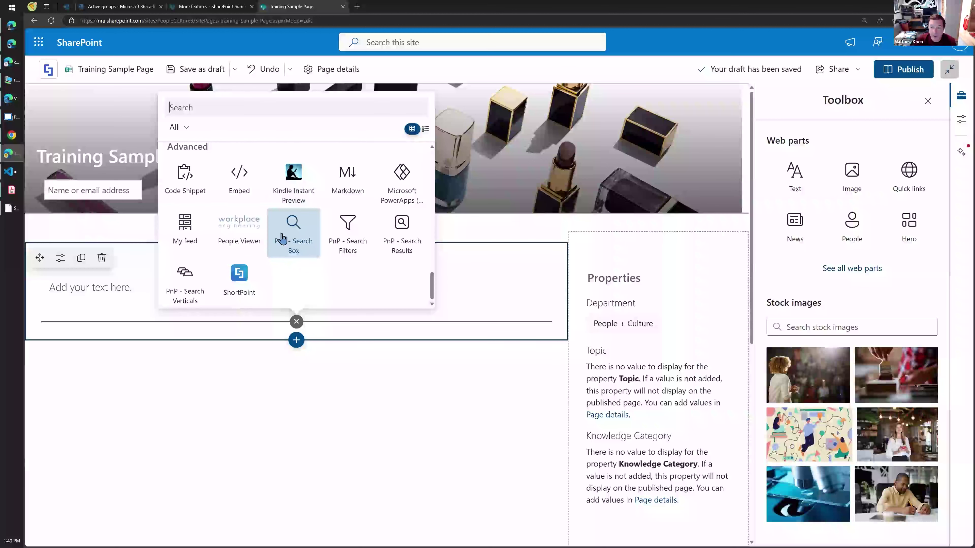
{"action": "type", "text": "video"}
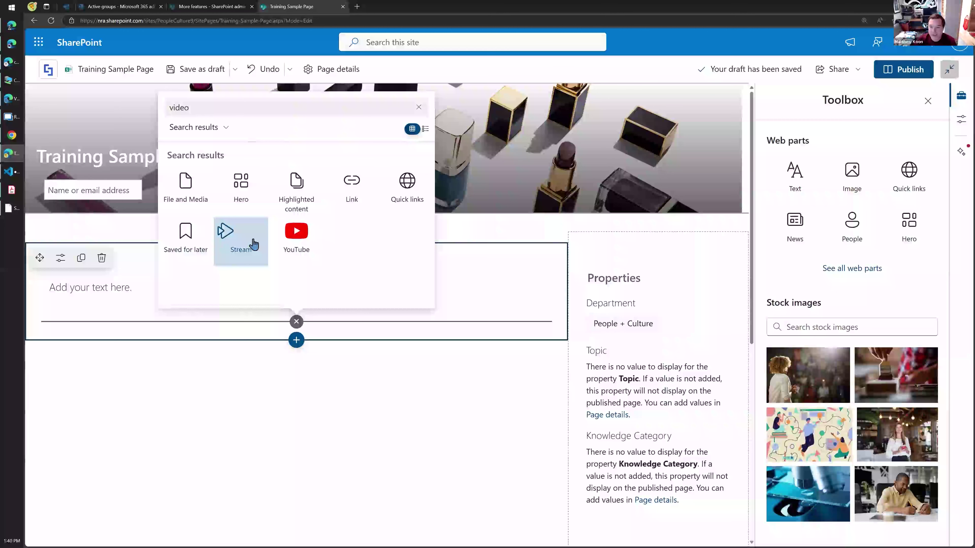
Step: Close the web part picker, enter "sample text" in the page's text block, and save the page as a draft
{"action": "left_click", "coordinate": [296, 400]}
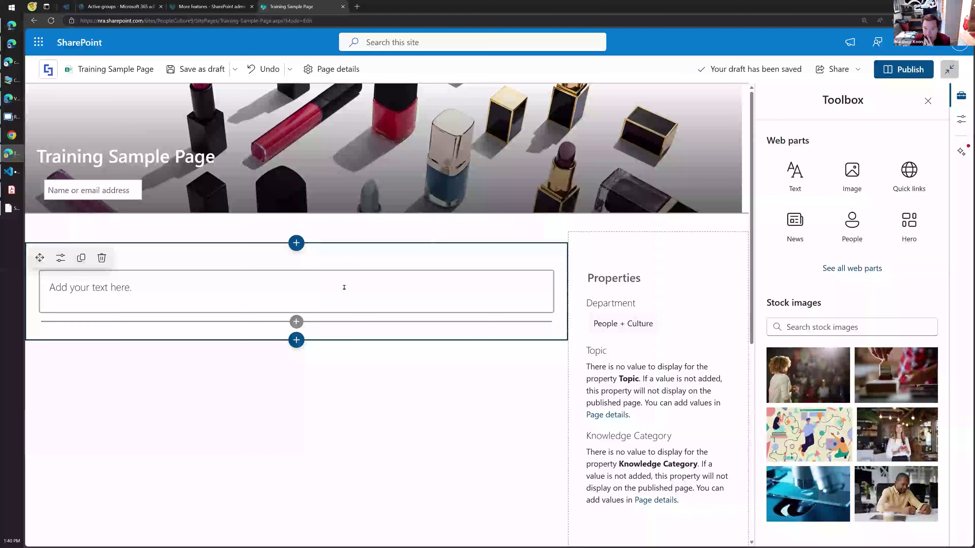
{"action": "left_click", "coordinate": [343, 287]}
{"action": "type", "text": "sample text"}
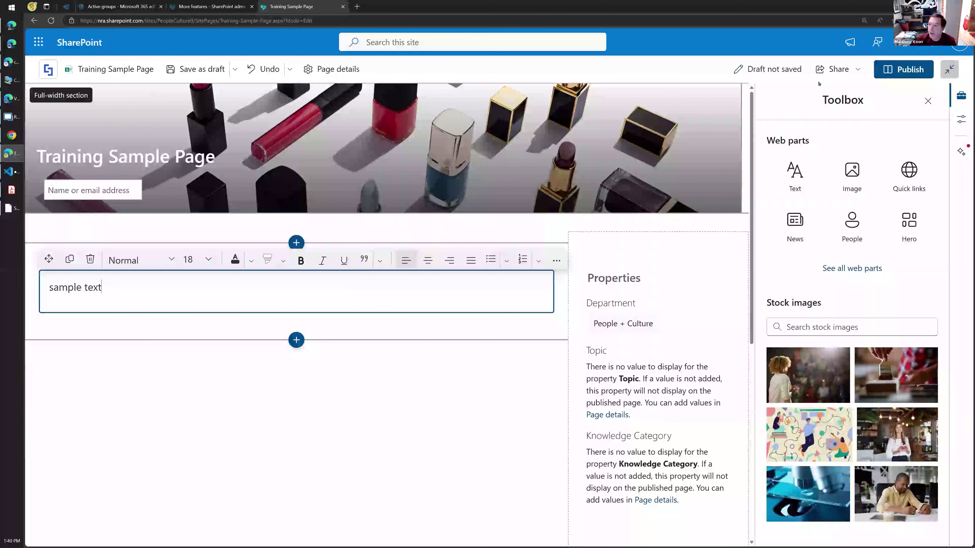
{"action": "left_click", "coordinate": [195, 73]}
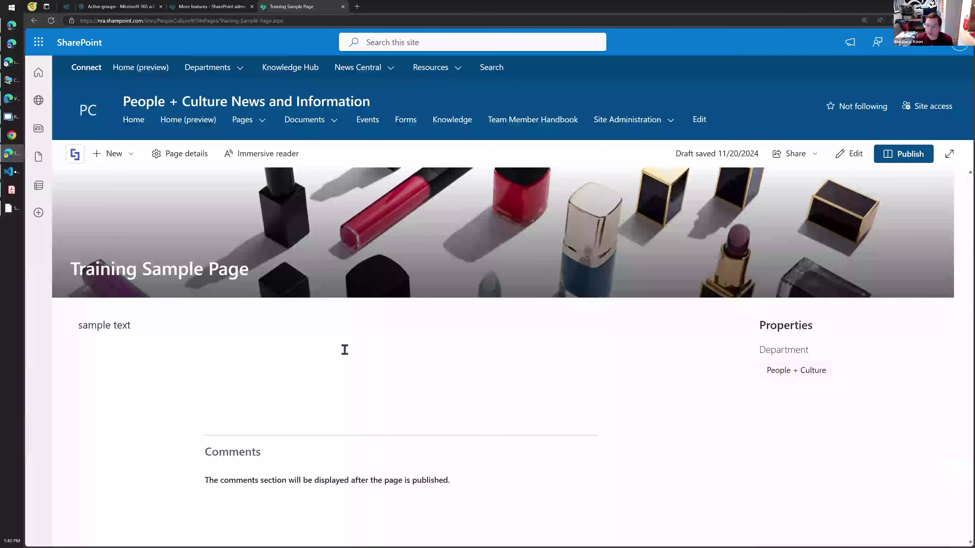
Step: Reopen the draft for editing and set its Knowledge Category property to User Guide
{"action": "left_click", "coordinate": [849, 155]}
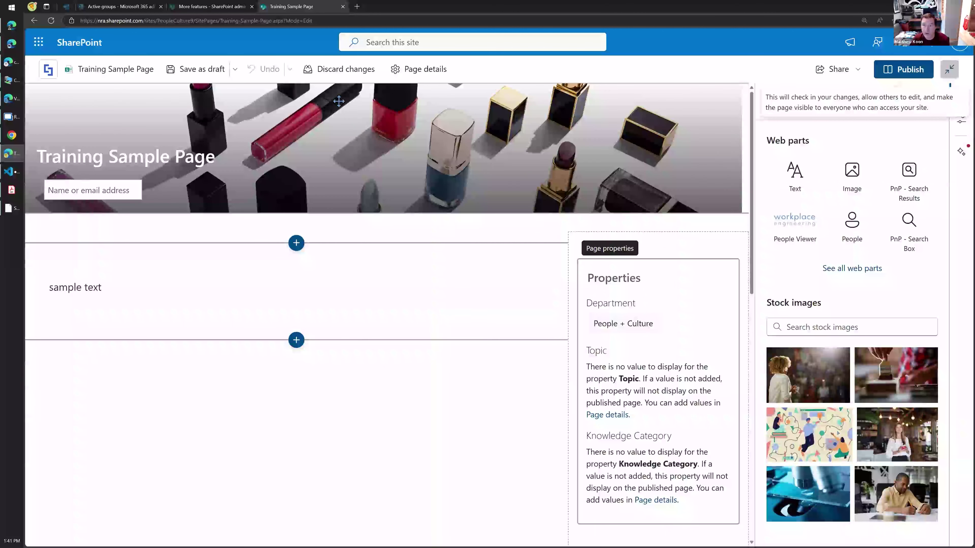
{"action": "left_click", "coordinate": [404, 71]}
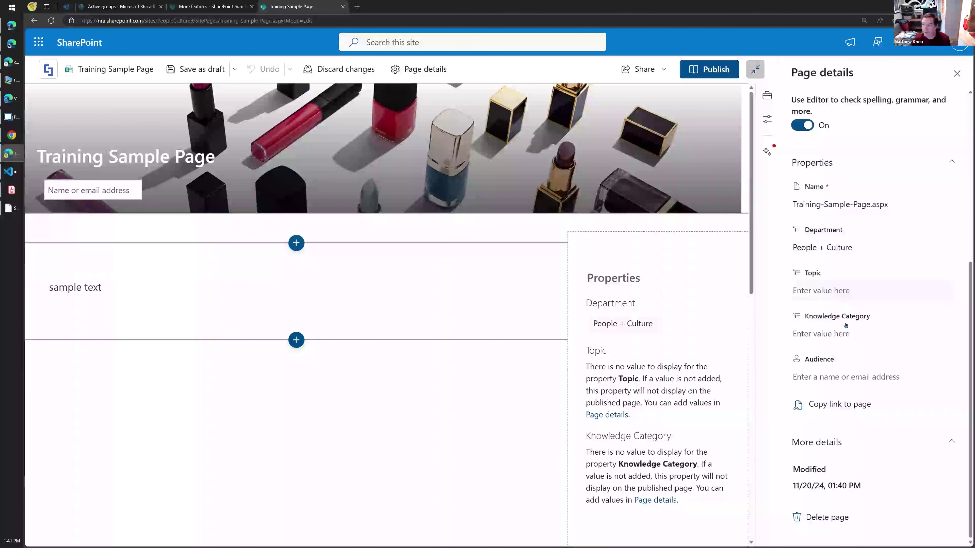
{"action": "left_click", "coordinate": [840, 334]}
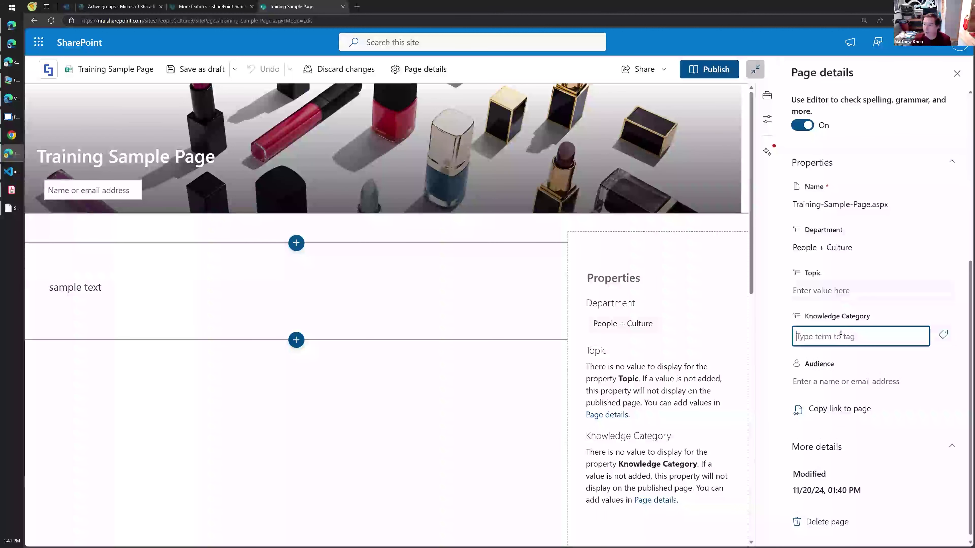
{"action": "left_click", "coordinate": [943, 335]}
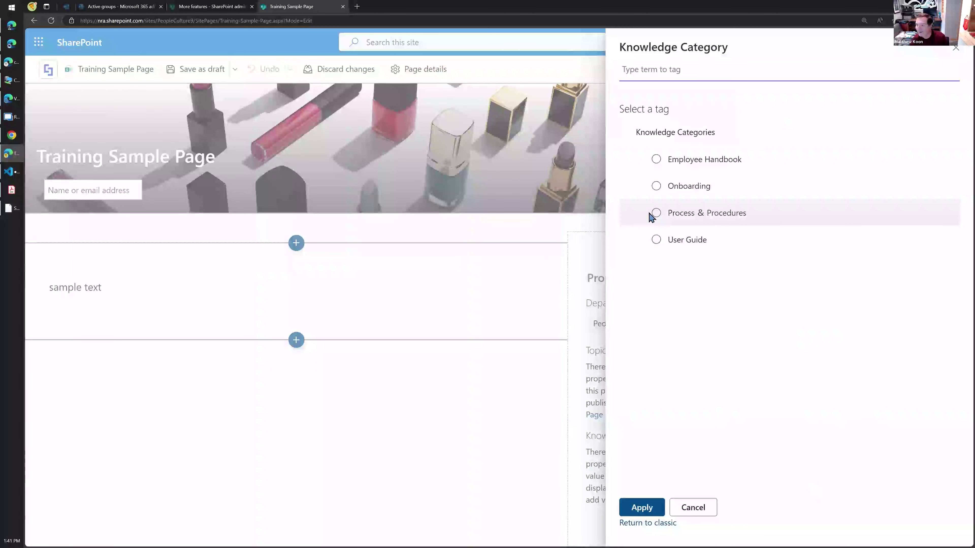
{"action": "left_click", "coordinate": [656, 240]}
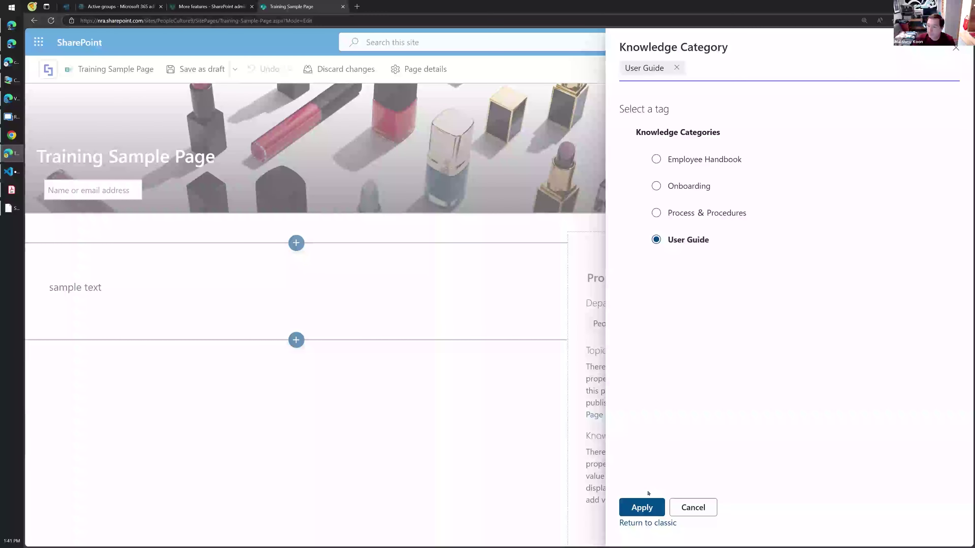
{"action": "left_click", "coordinate": [648, 507]}
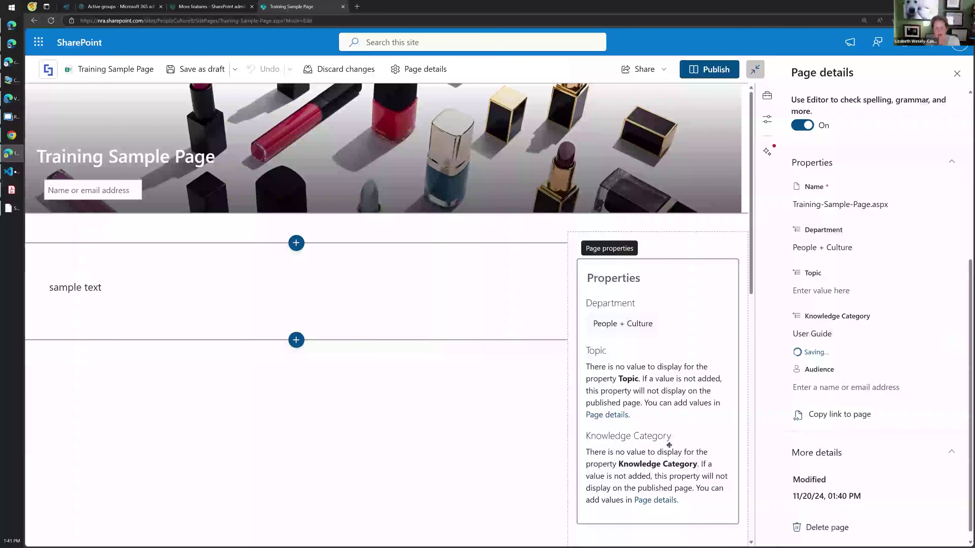
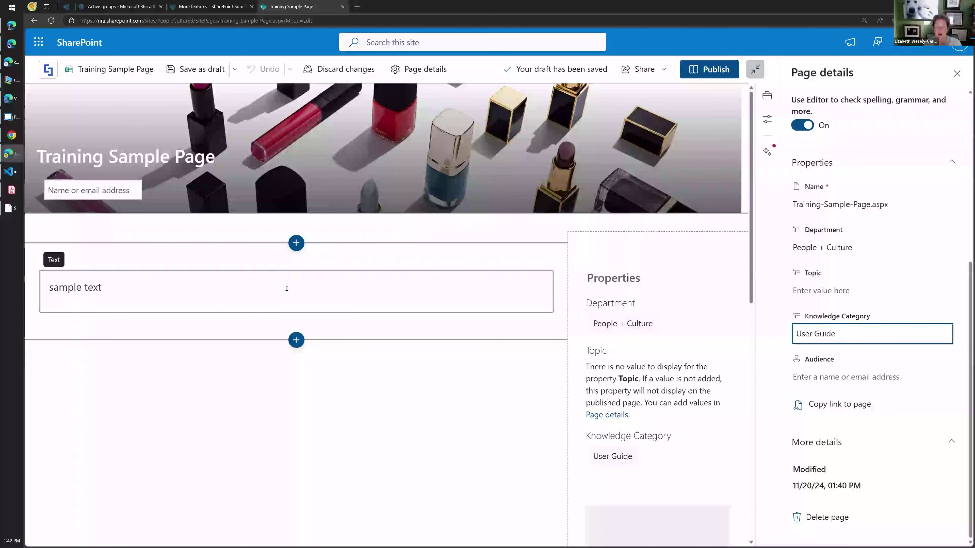
Step: Look over the heading and paragraph styles available for the sample text, then close the text formatting pane
{"action": "left_click", "coordinate": [285, 285]}
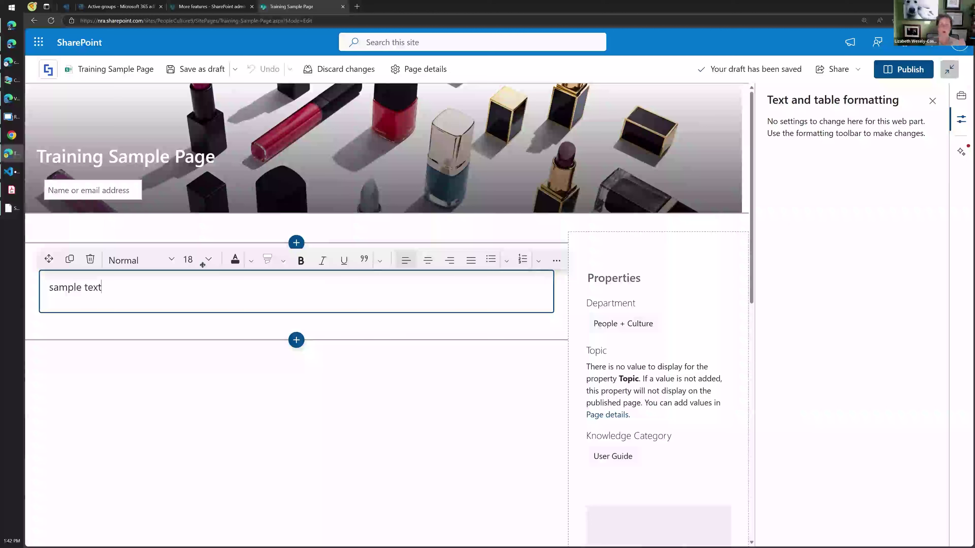
{"action": "left_click", "coordinate": [167, 261]}
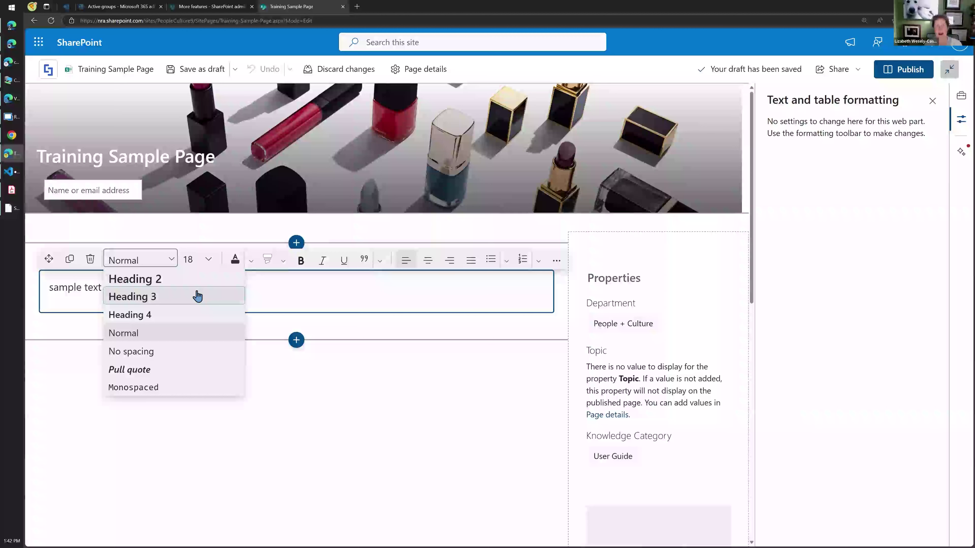
{"action": "left_click", "coordinate": [368, 380]}
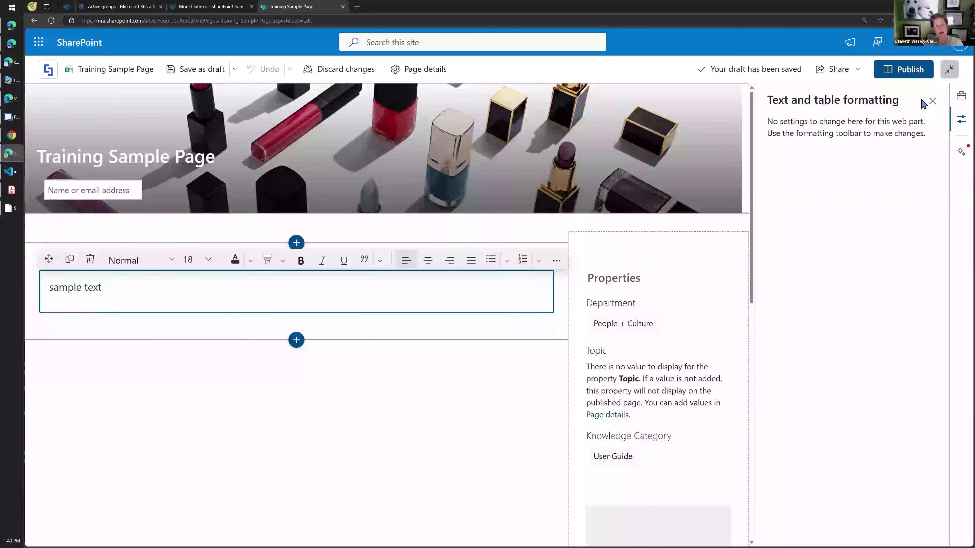
{"action": "left_click", "coordinate": [931, 101]}
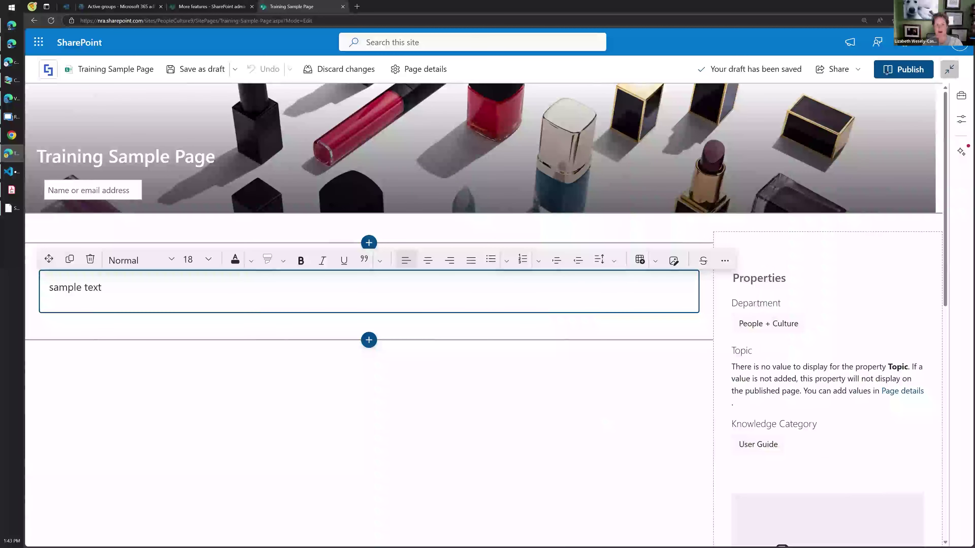
Step: Publish the Training Sample Page and add it to the site navigation
{"action": "left_click", "coordinate": [903, 70]}
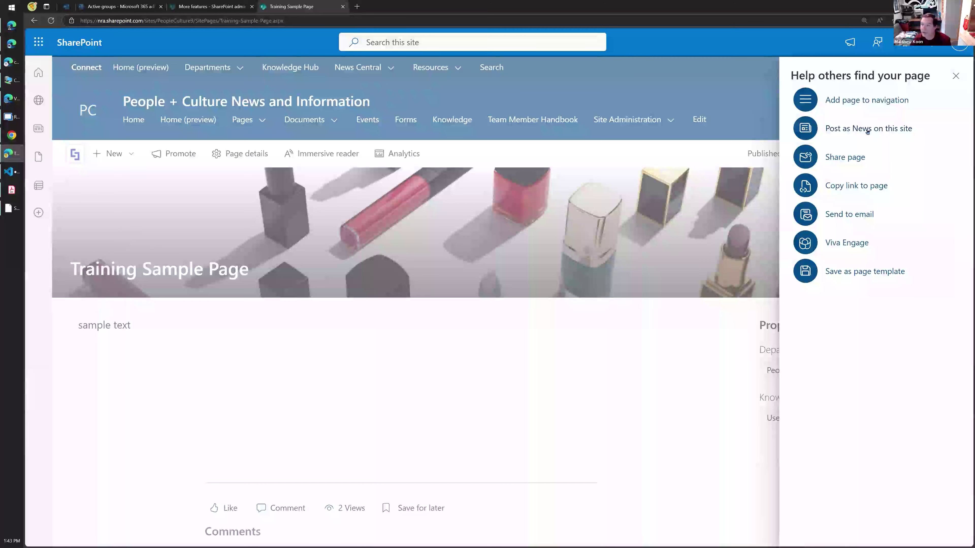
{"action": "left_click", "coordinate": [856, 101]}
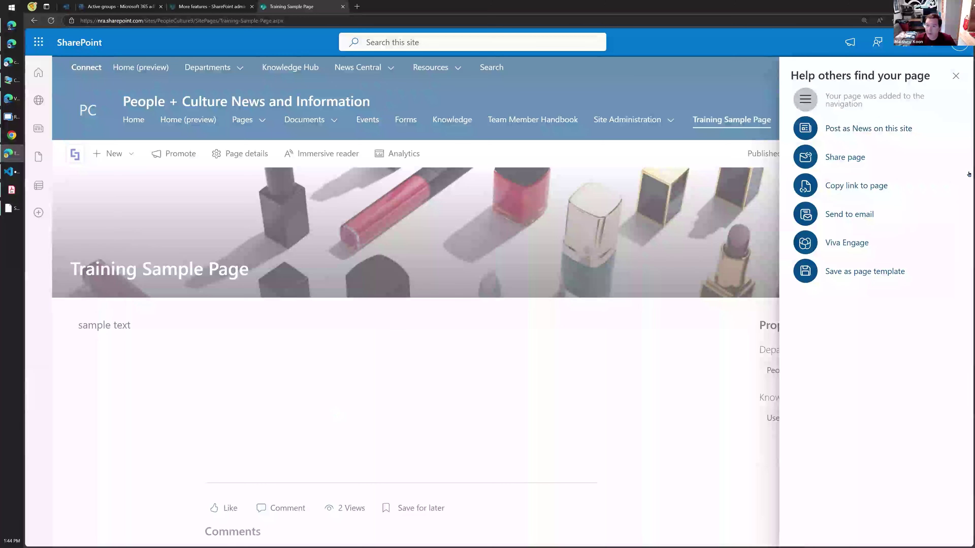
{"action": "left_click", "coordinate": [956, 75]}
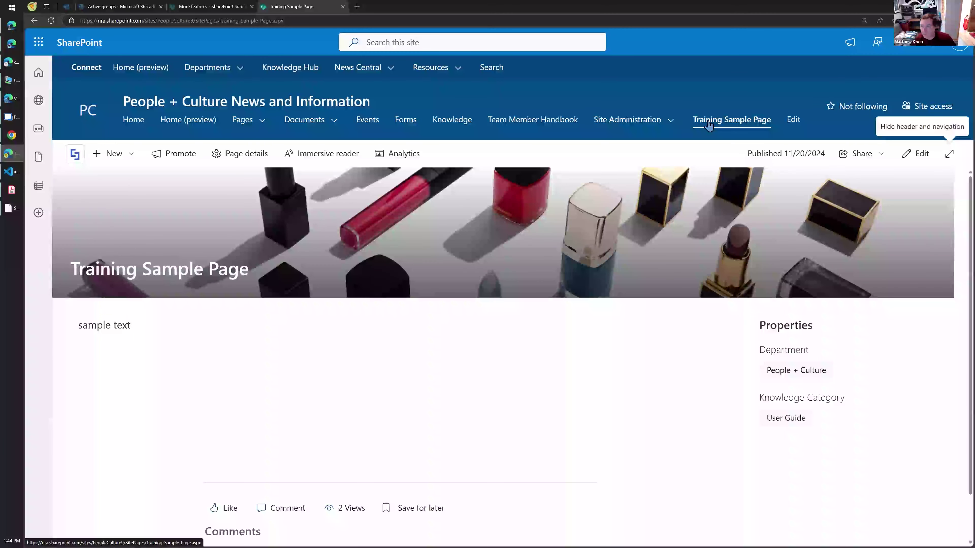
{"action": "mouse_move", "coordinate": [307, 120]}
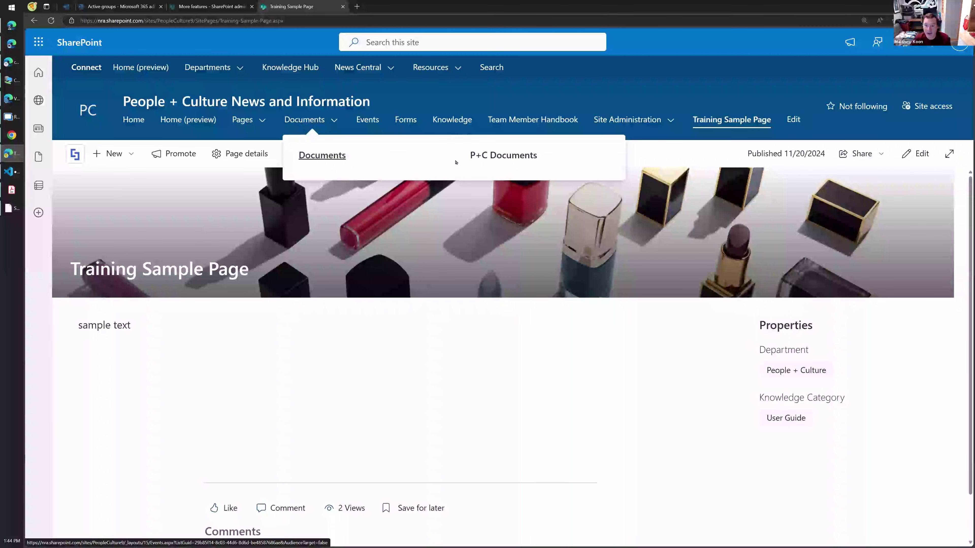
{"action": "mouse_move", "coordinate": [250, 134]}
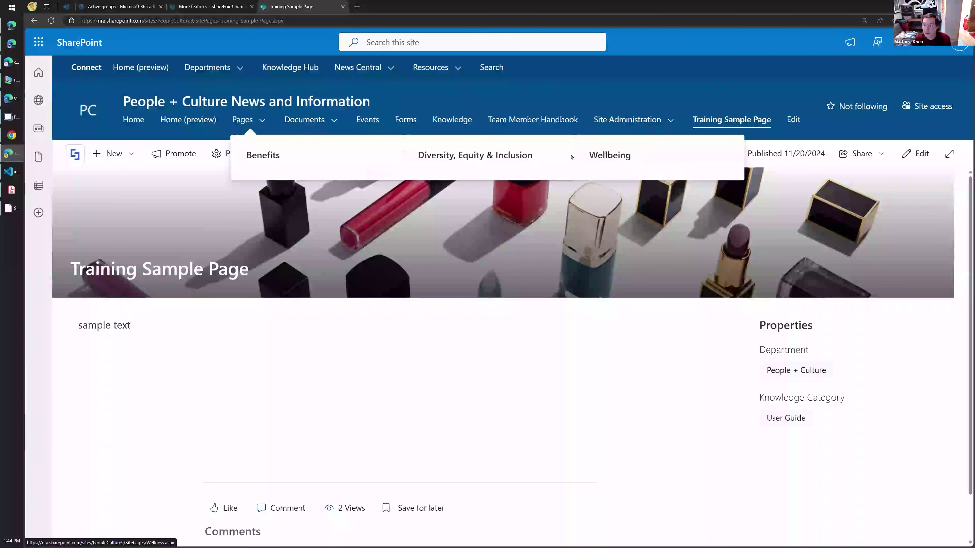
{"action": "left_click", "coordinate": [793, 120]}
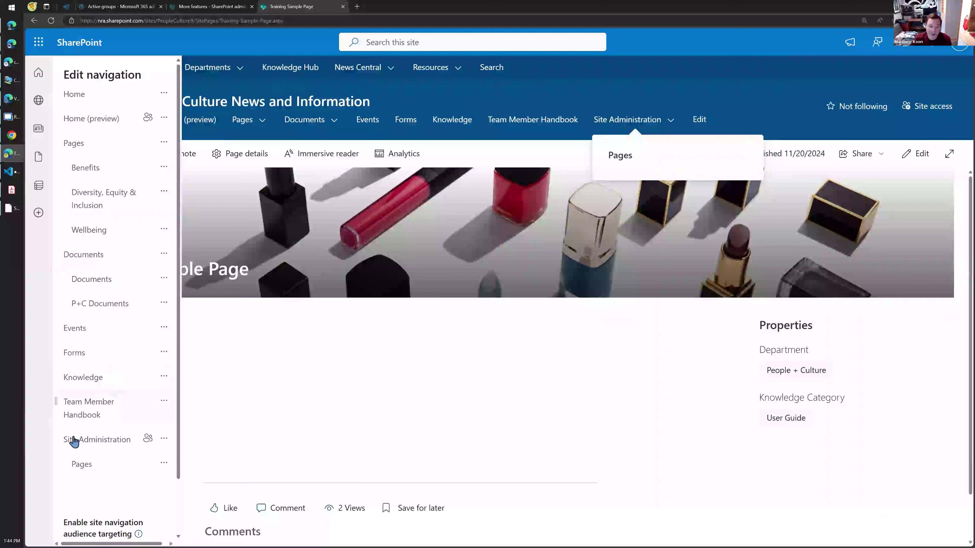
{"action": "scroll", "coordinate": [74, 384], "scroll_direction": "down", "scroll_amount": 2}
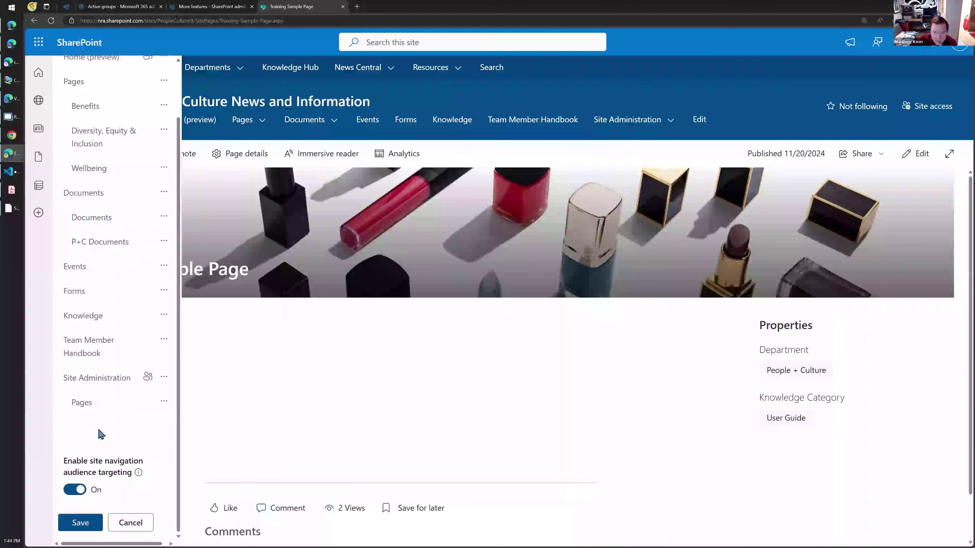
{"action": "scroll", "coordinate": [88, 433], "scroll_direction": "up", "scroll_amount": 2}
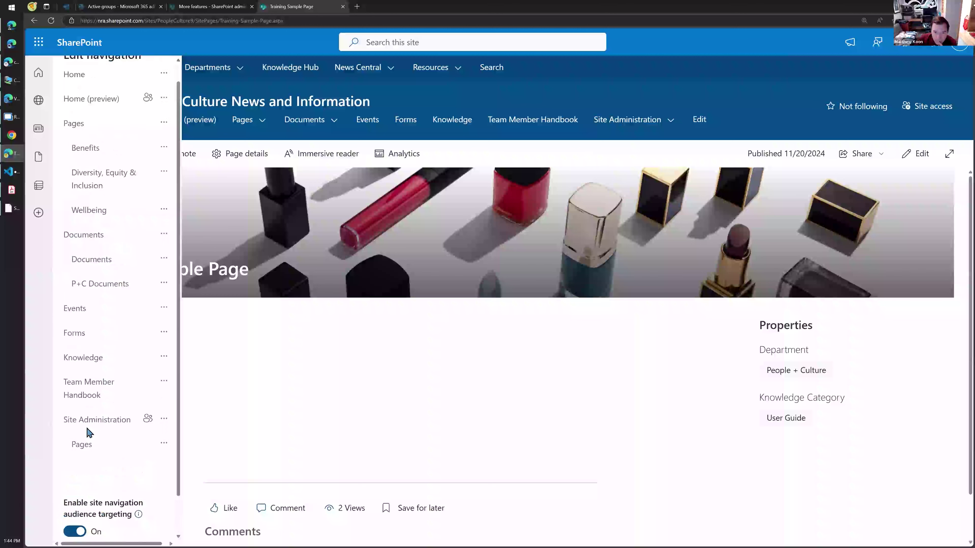
{"action": "scroll", "coordinate": [88, 432], "scroll_direction": "down", "scroll_amount": 2}
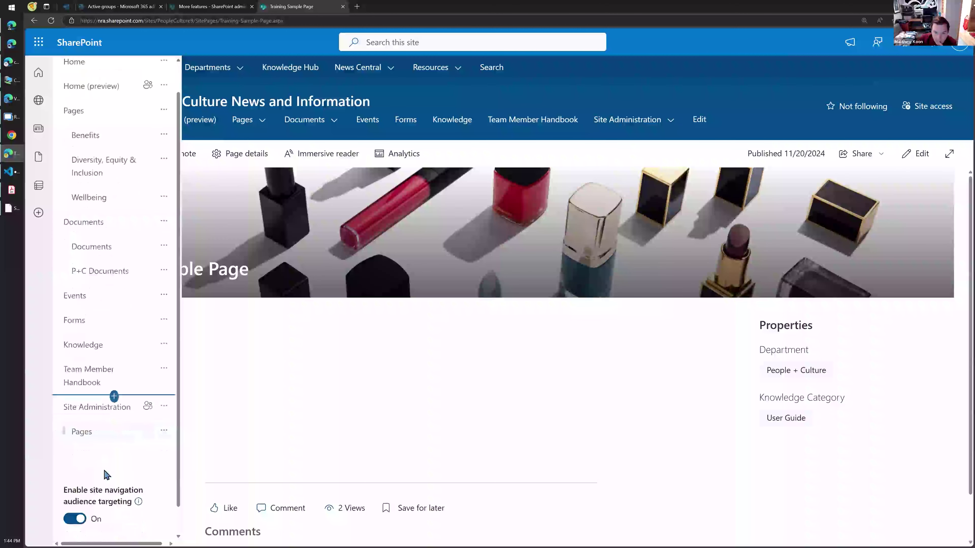
{"action": "left_click", "coordinate": [130, 522]}
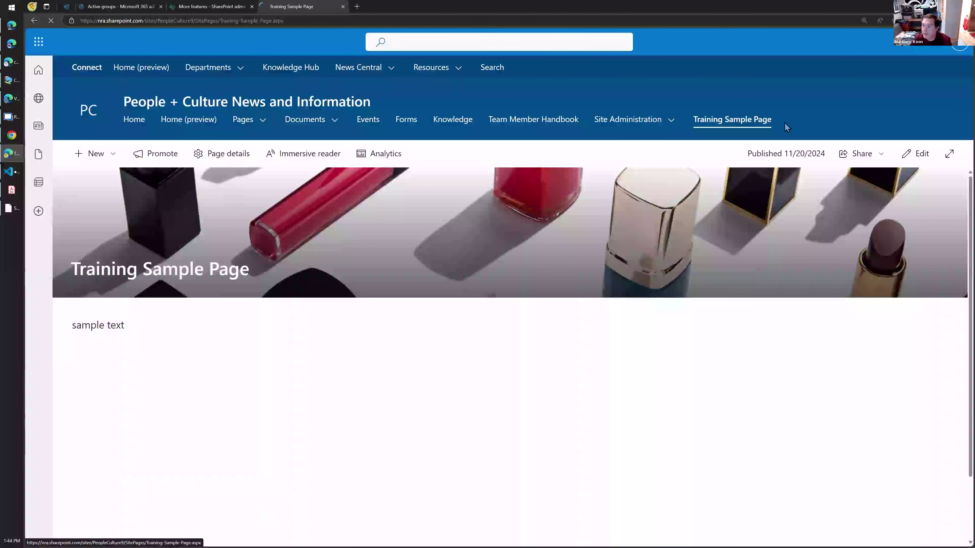
Step: Move the Training Sample Page link under Pages in the site navigation, just above Wellbeing, and save the navigation
{"action": "left_click", "coordinate": [794, 119]}
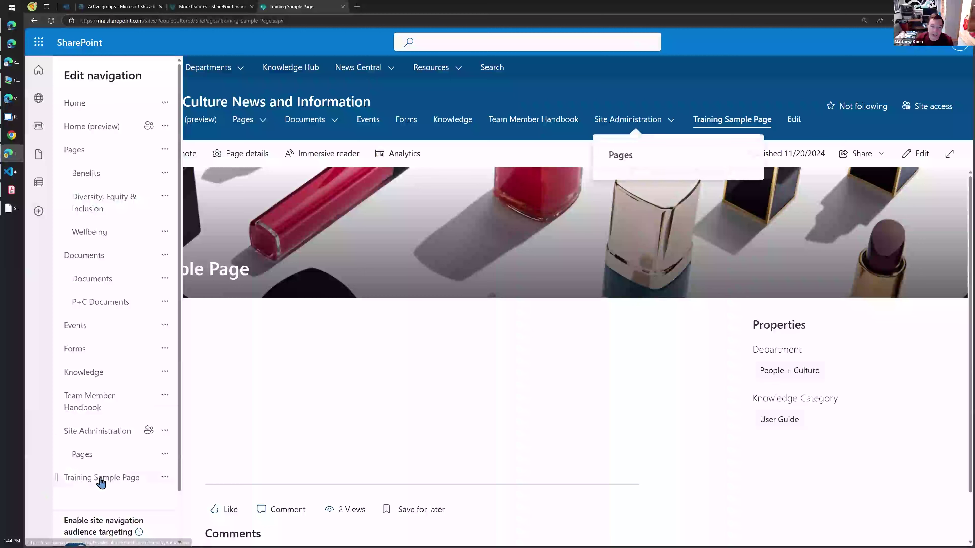
{"action": "left_click_drag", "start_coordinate": [64, 484], "coordinate": [99, 232]}
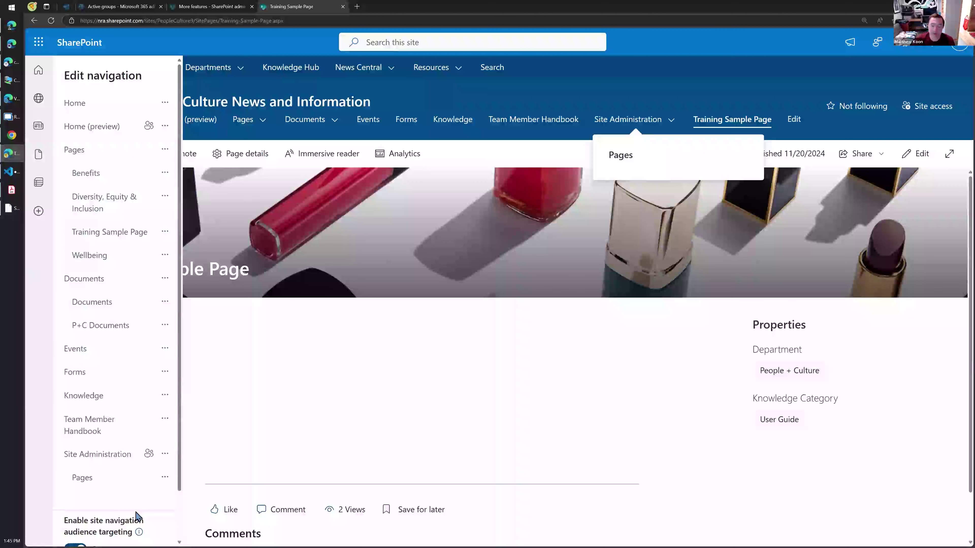
{"action": "scroll", "coordinate": [142, 457], "scroll_direction": "down", "scroll_amount": 2}
{"action": "left_click", "coordinate": [81, 529]}
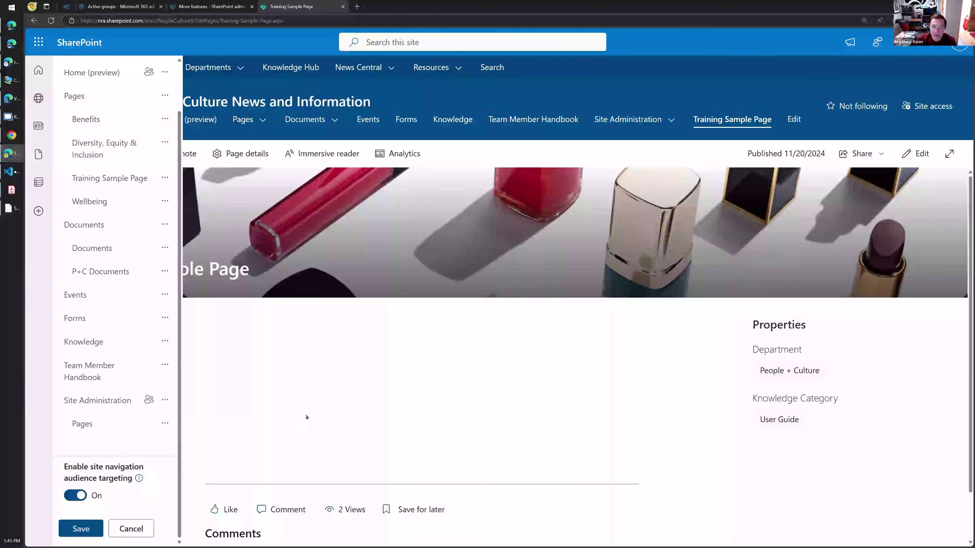
{"action": "mouse_move", "coordinate": [255, 122]}
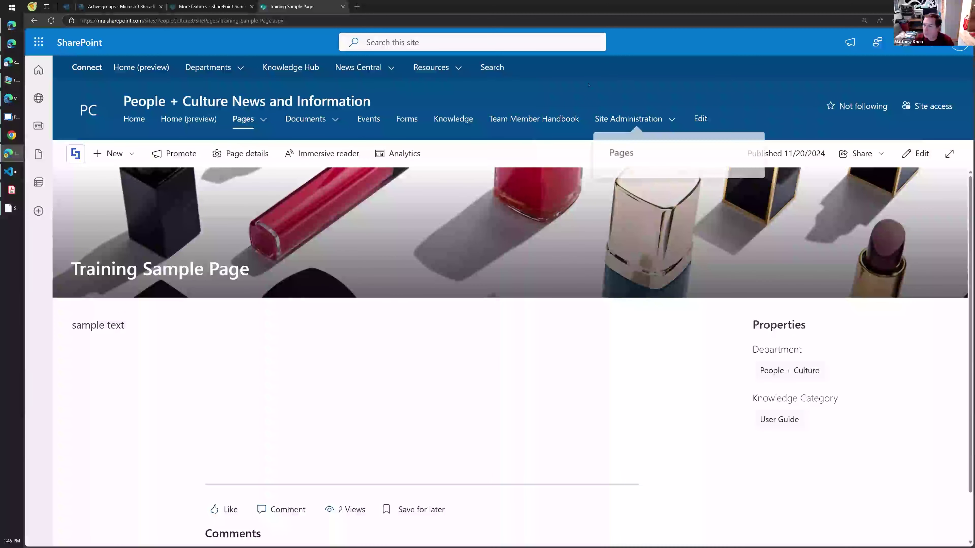
Step: Open the People + Culture Knowledge page and look over the Departments links in the Connect navigation
{"action": "left_click", "coordinate": [453, 119]}
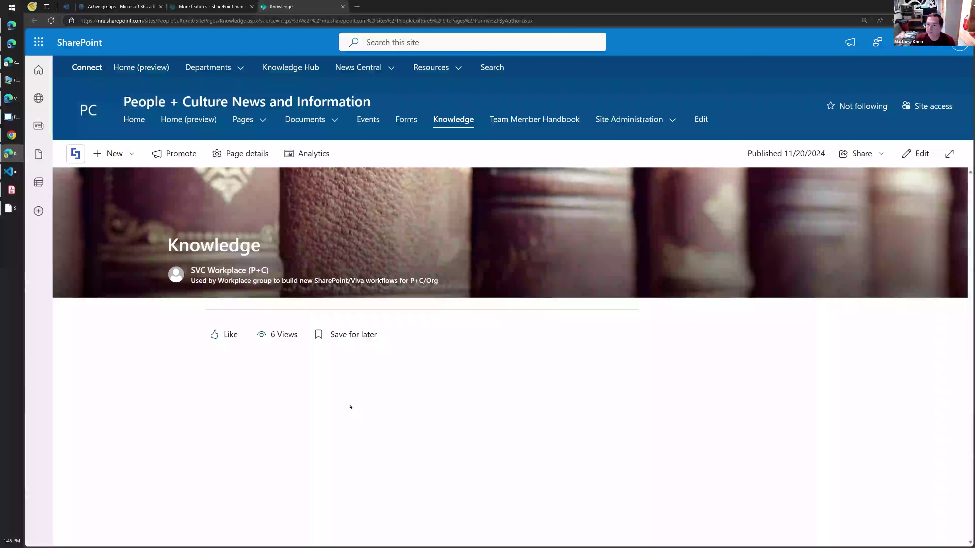
{"action": "mouse_move", "coordinate": [193, 68]}
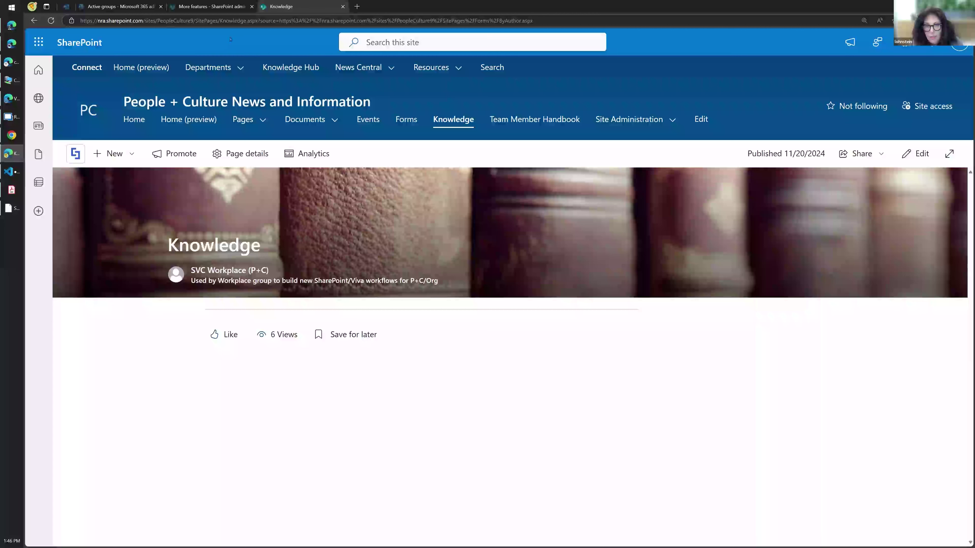
{"action": "left_click", "coordinate": [209, 68]}
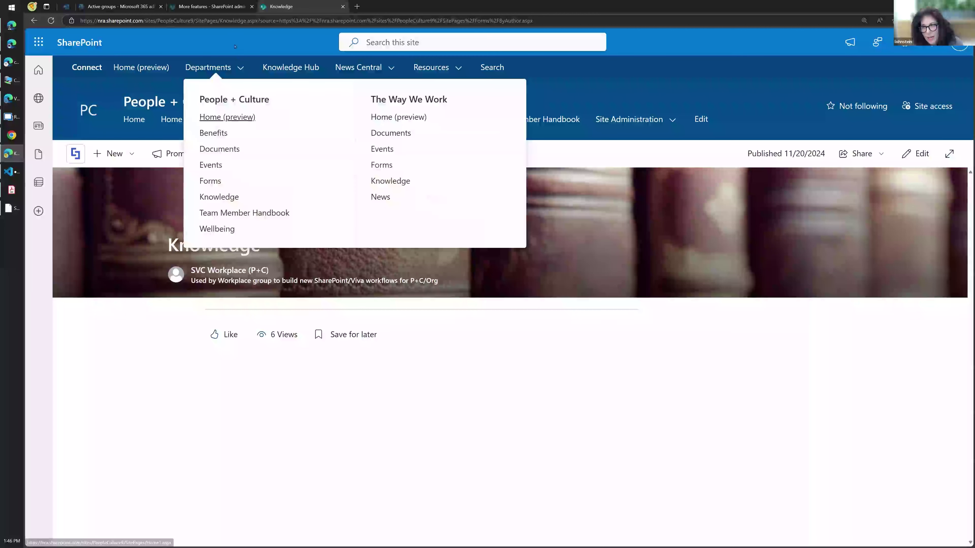
Step: Open the People + Culture Benefits page and look through its open enrollment materials and the sections below
{"action": "mouse_move", "coordinate": [241, 121]}
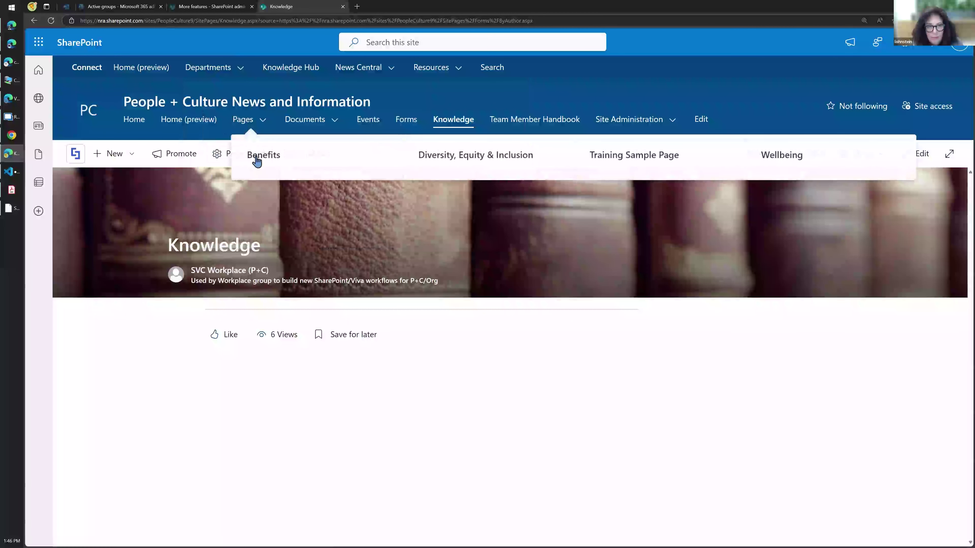
{"action": "left_click", "coordinate": [259, 162]}
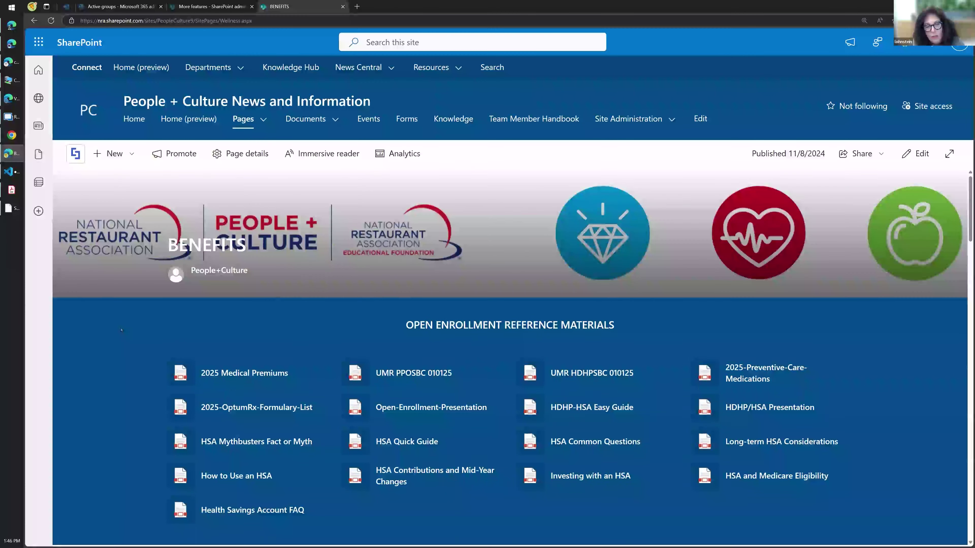
{"action": "scroll", "coordinate": [281, 273], "scroll_direction": "down", "scroll_amount": 5}
{"action": "scroll", "coordinate": [138, 324], "scroll_direction": "down", "scroll_amount": 3}
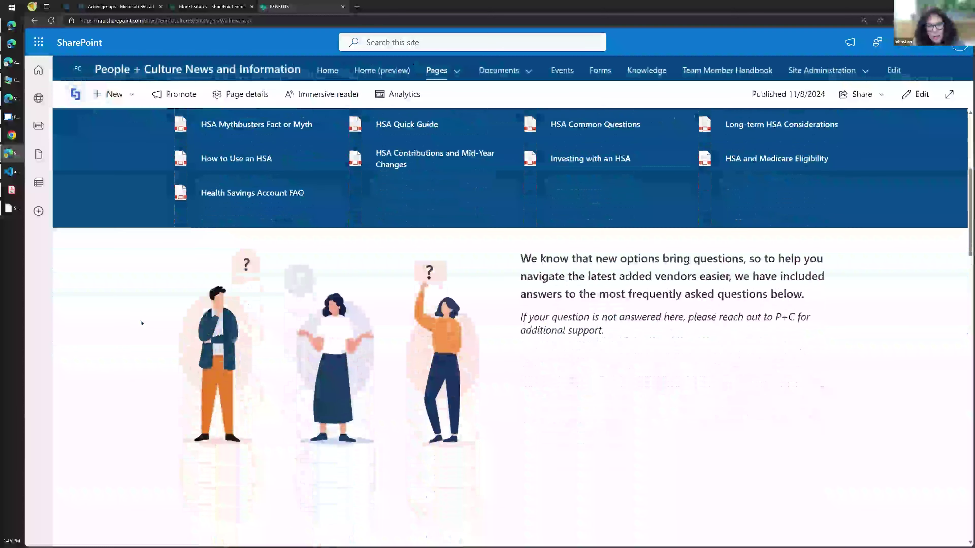
{"action": "scroll", "coordinate": [141, 322], "scroll_direction": "down", "scroll_amount": 2}
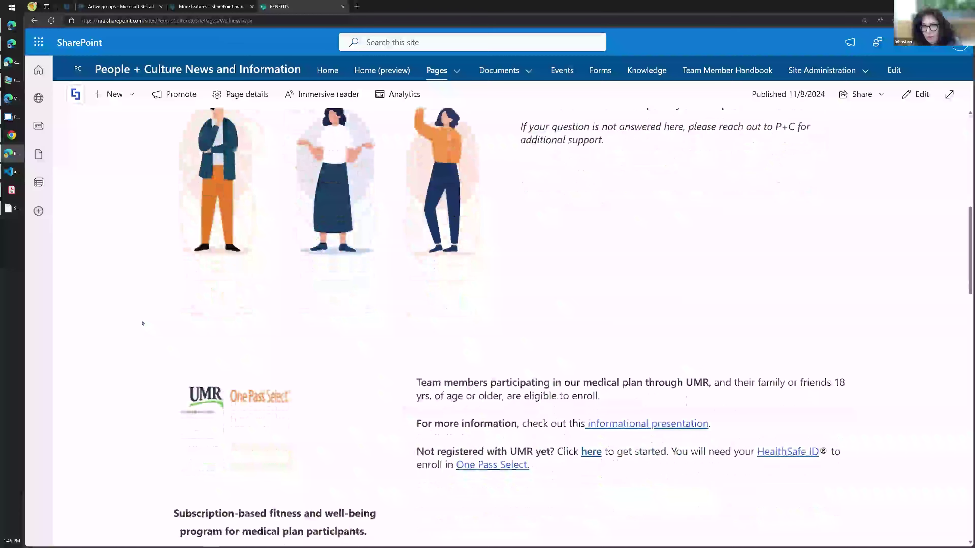
Step: Return to the People + Culture home page, and open The Way We Work Knowledge page to look over its articles
{"action": "scroll", "coordinate": [142, 323], "scroll_direction": "up", "scroll_amount": 8}
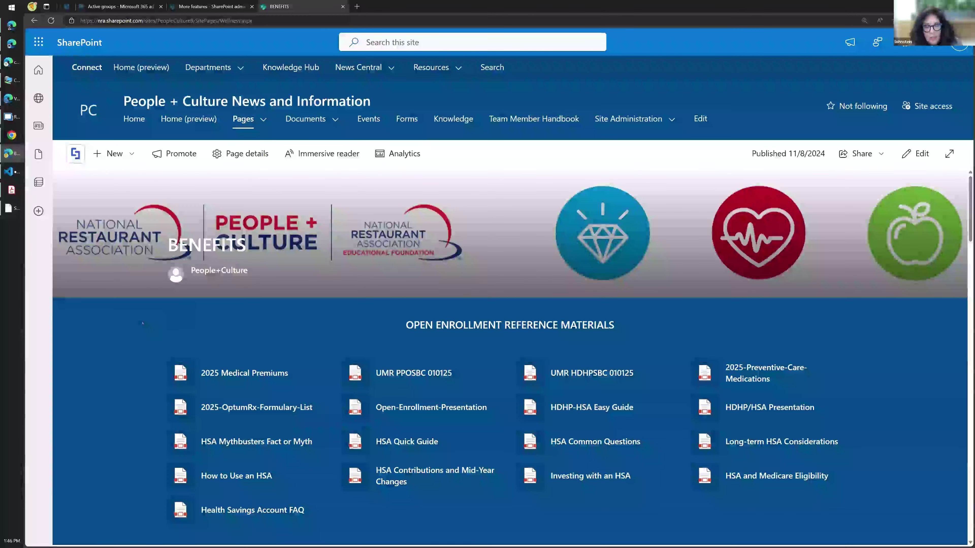
{"action": "left_click", "coordinate": [130, 119]}
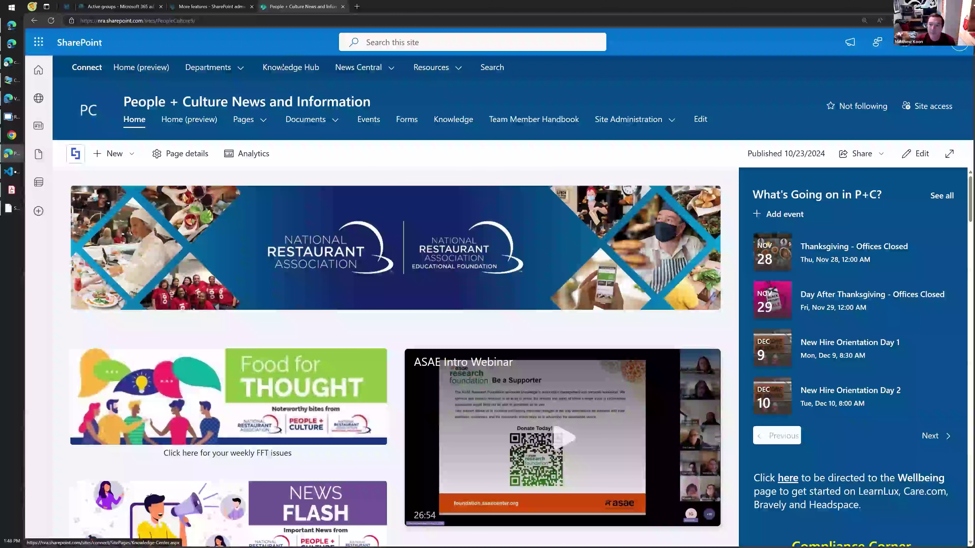
{"action": "mouse_move", "coordinate": [208, 71]}
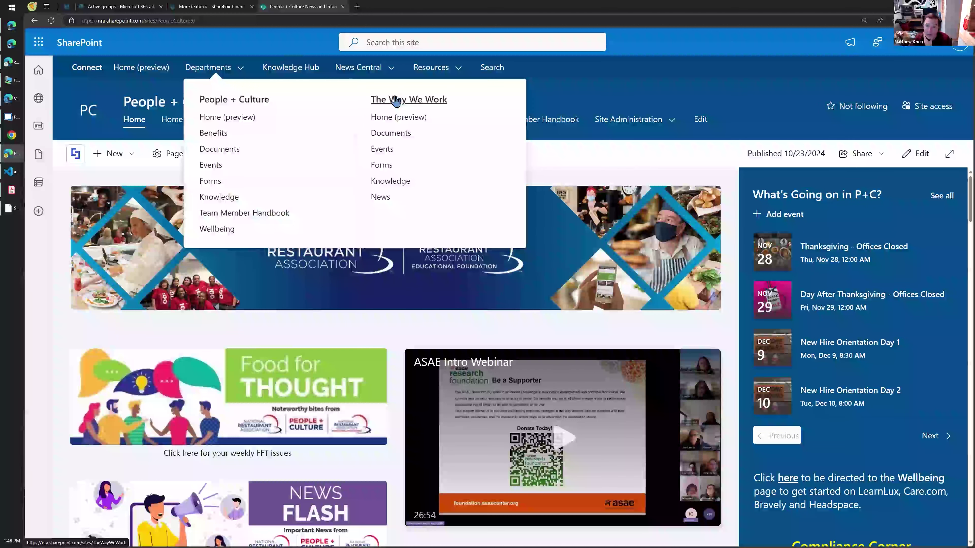
{"action": "left_click", "coordinate": [393, 185]}
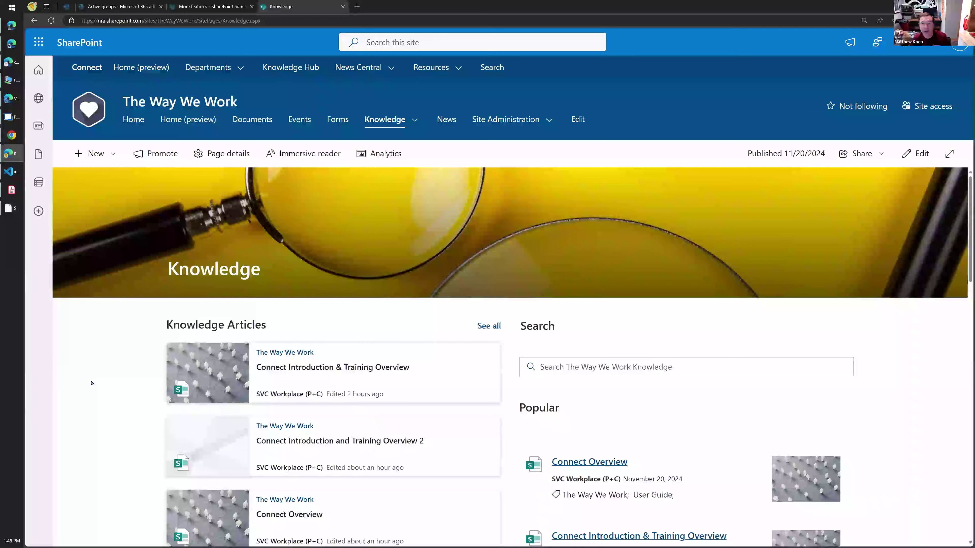
{"action": "scroll", "coordinate": [92, 383], "scroll_direction": "down", "scroll_amount": 3}
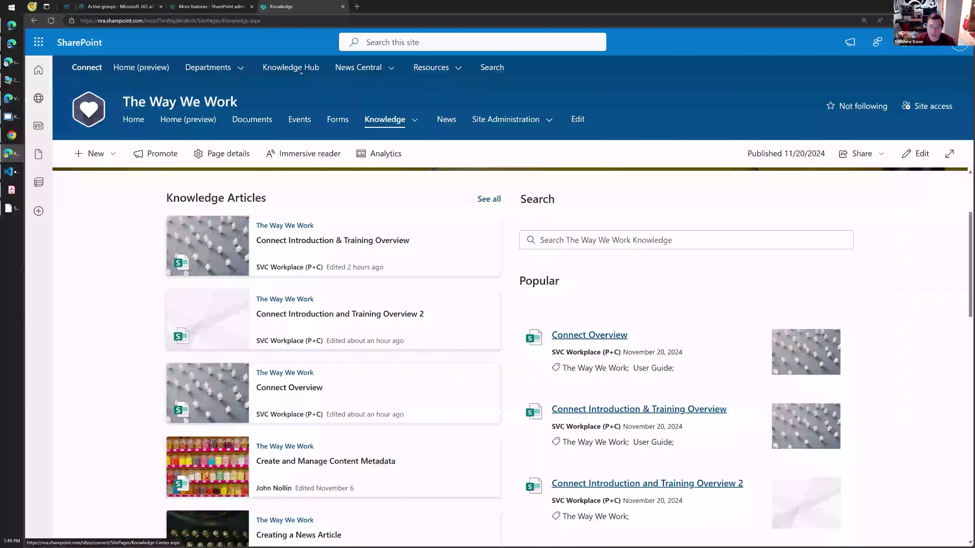
{"action": "scroll", "coordinate": [118, 264], "scroll_direction": "up", "scroll_amount": 3}
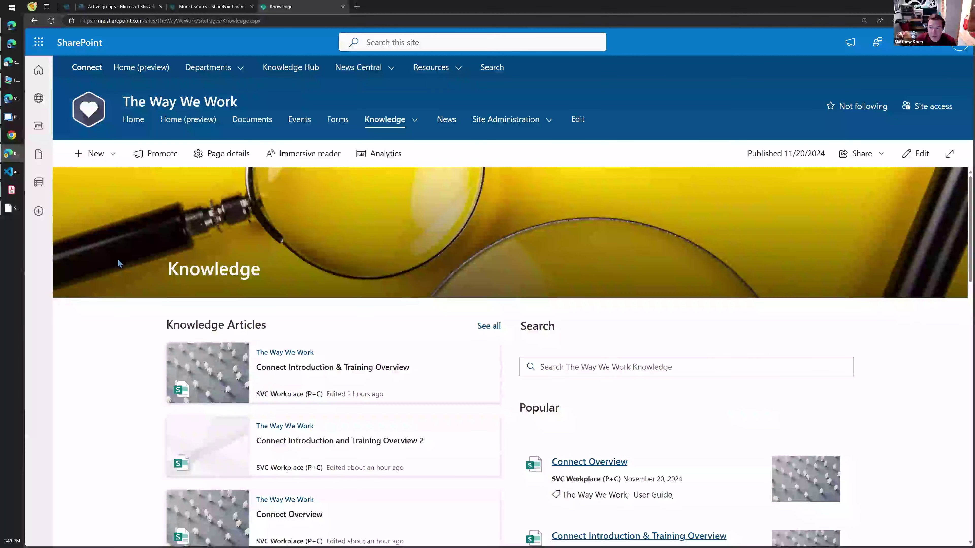
Step: Open the Connect Overview page, view its Connect Introduction & Training Overview article, and return to the overview
{"action": "mouse_move", "coordinate": [384, 119]}
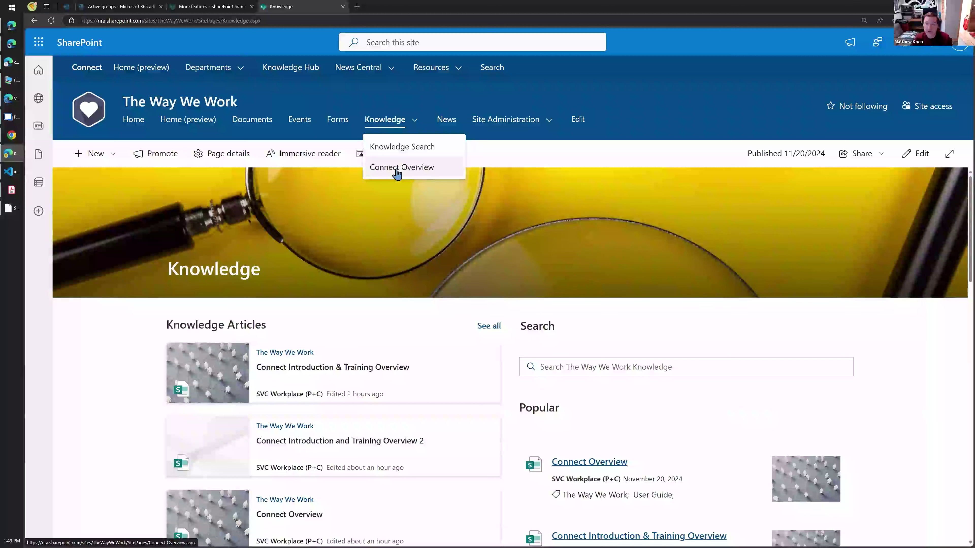
{"action": "left_click", "coordinate": [398, 169]}
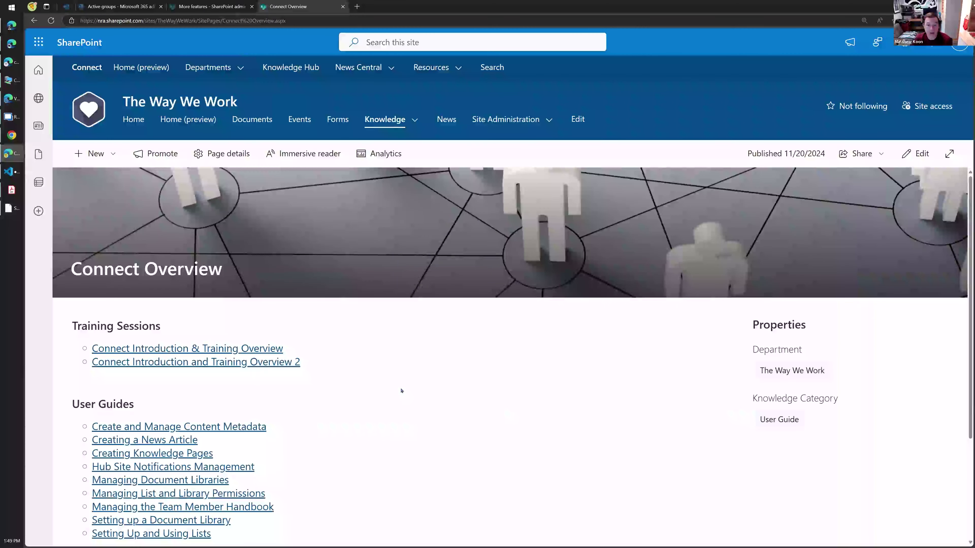
{"action": "scroll", "coordinate": [401, 390], "scroll_direction": "down", "scroll_amount": 2}
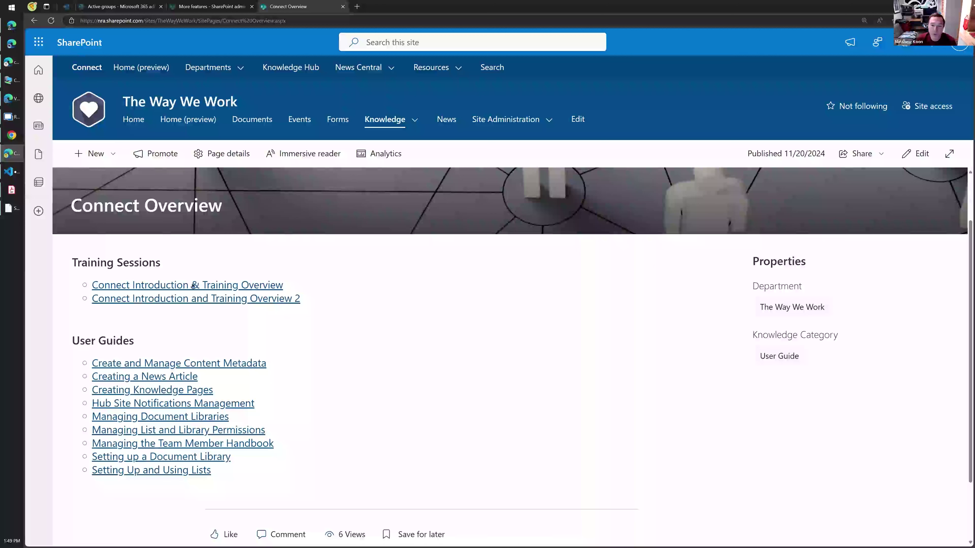
{"action": "left_click", "coordinate": [232, 284]}
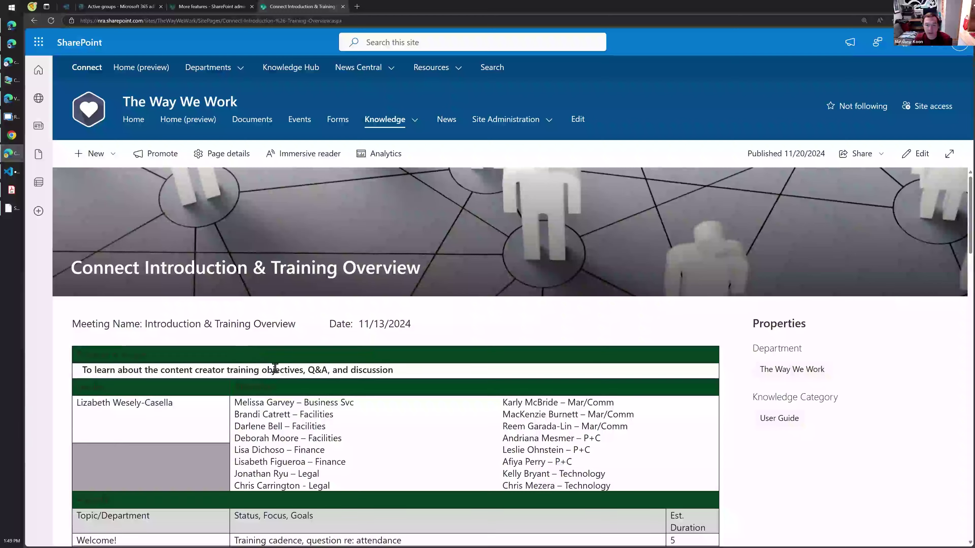
{"action": "scroll", "coordinate": [273, 370], "scroll_direction": "down", "scroll_amount": 2}
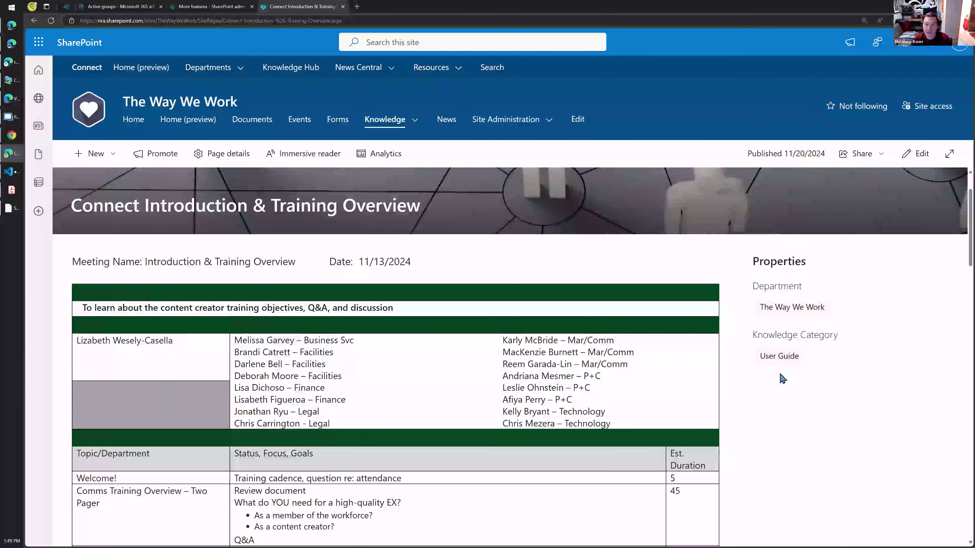
{"action": "key", "text": "alt+Left"}
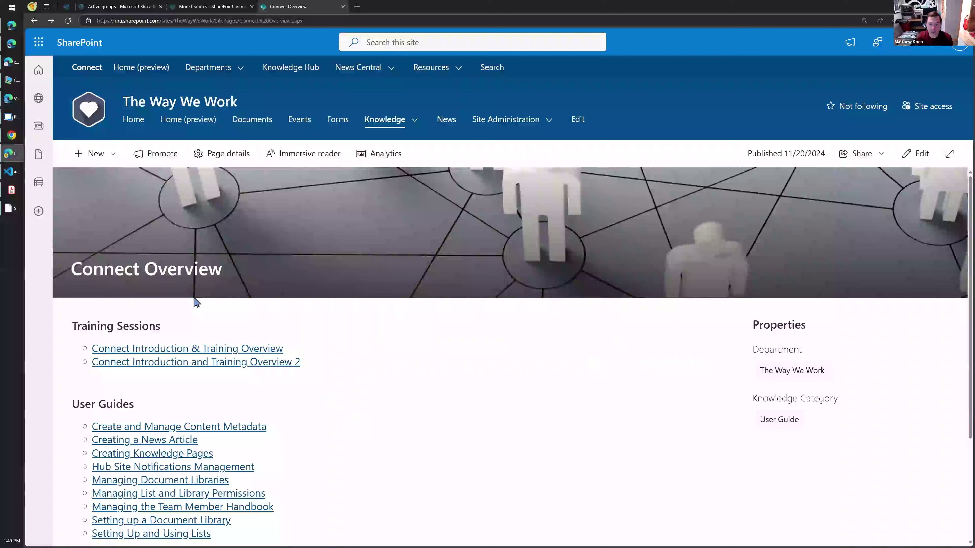
Step: Edit the Connect Overview page and look up suggested page links with "[[con" in a new bullet under Training Sessions
{"action": "left_click", "coordinate": [917, 153]}
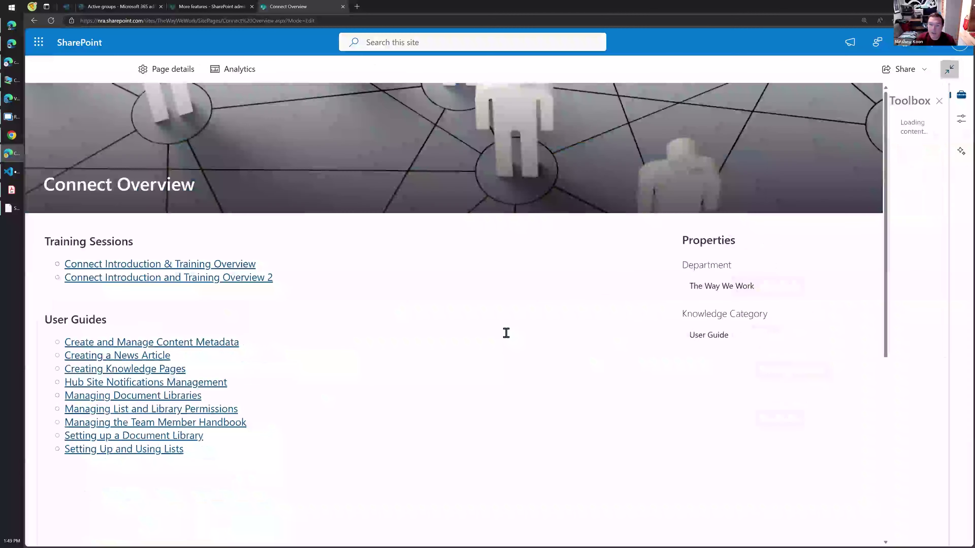
{"action": "scroll", "coordinate": [307, 292], "scroll_direction": "down", "scroll_amount": 2}
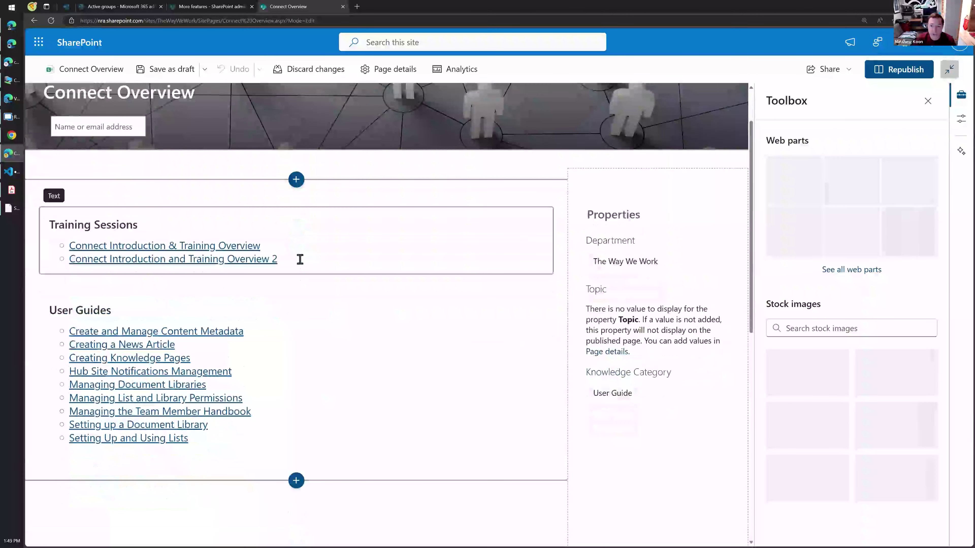
{"action": "left_click", "coordinate": [300, 259]}
{"action": "key", "text": "Return"}
{"action": "type", "text": "[["}
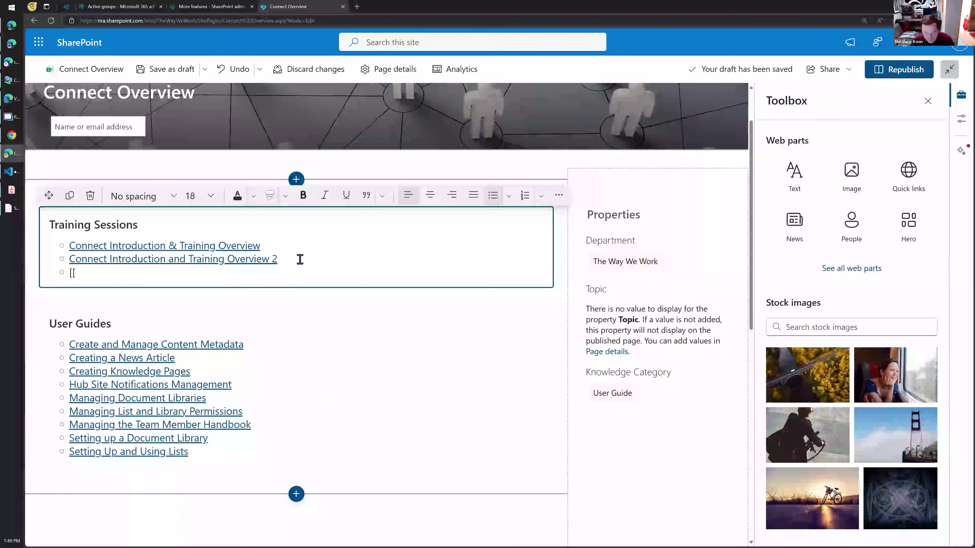
{"action": "type", "text": "con"}
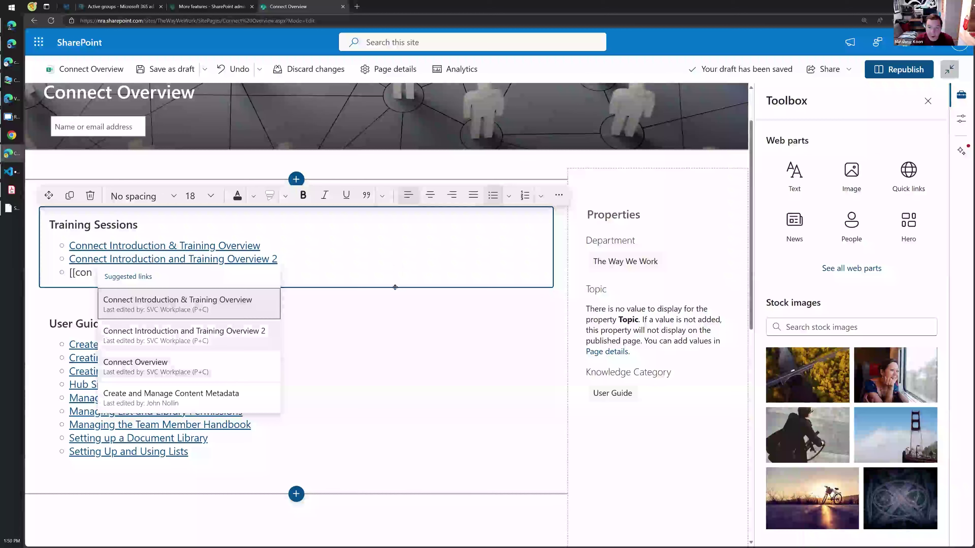
Step: Remove the unfinished link bullet under Training Sessions and republish the Connect Overview page
{"action": "key", "text": "Escape"}
{"action": "key", "text": "BackSpace"}
{"action": "key", "text": "BackSpace"}
{"action": "key", "text": "BackSpace"}
{"action": "key", "text": "BackSpace"}
{"action": "key", "text": "BackSpace"}
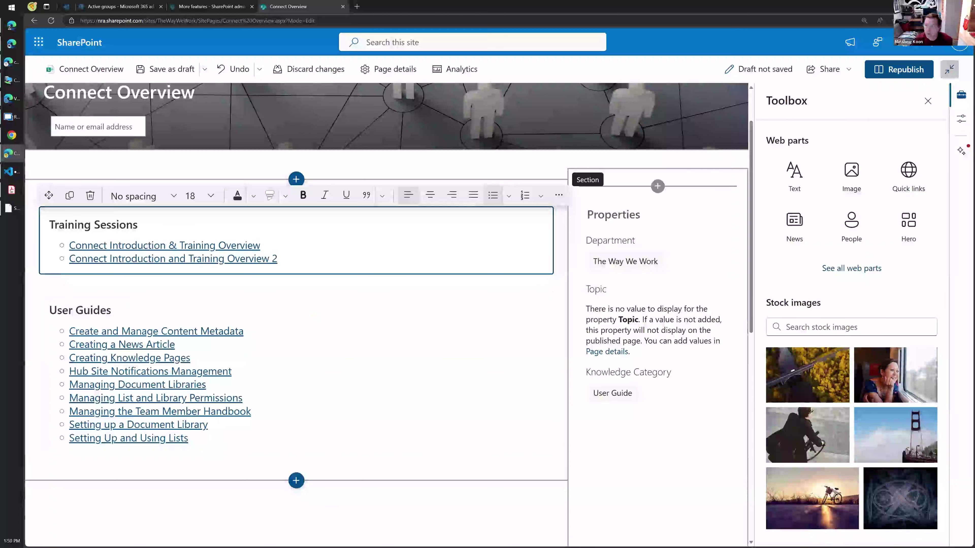
{"action": "left_click", "coordinate": [899, 69]}
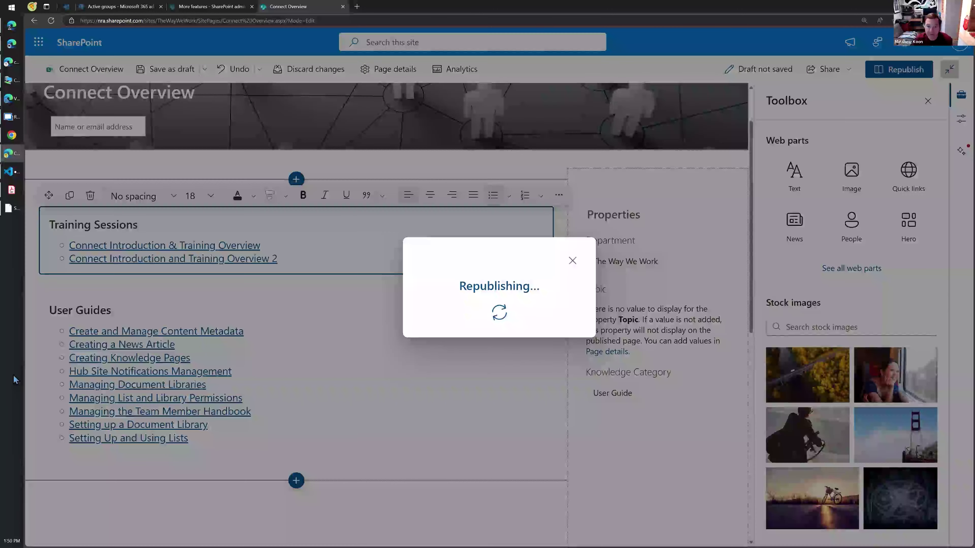
Step: Read through the Creating a News Article user guide, and return to the Connect Overview page's training and guide links
{"action": "scroll", "coordinate": [356, 352], "scroll_direction": "down", "scroll_amount": 3}
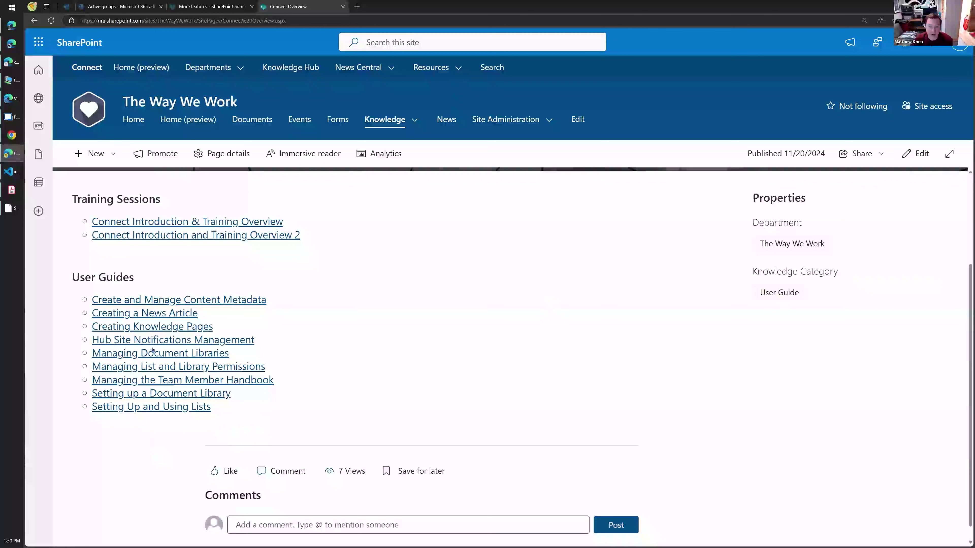
{"action": "left_click", "coordinate": [154, 314]}
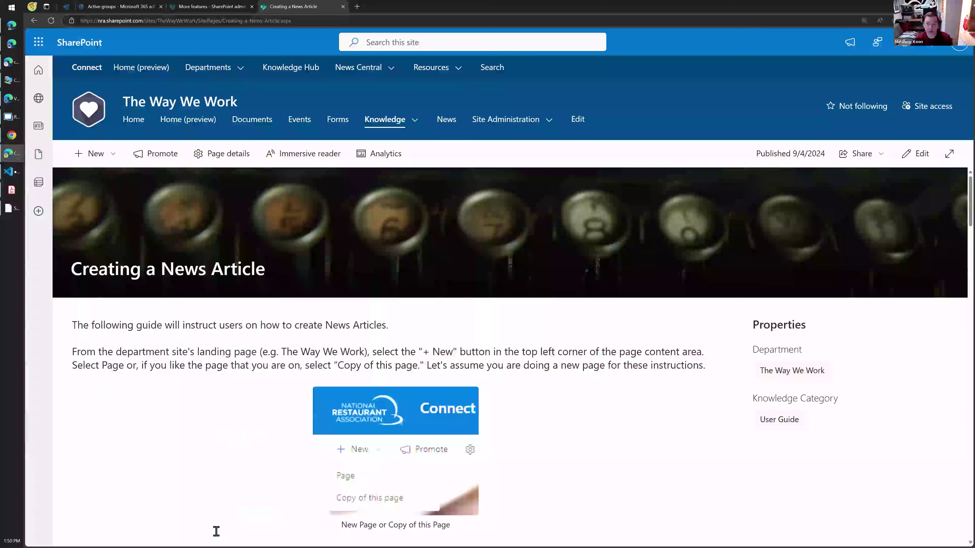
{"action": "scroll", "coordinate": [244, 396], "scroll_direction": "down", "scroll_amount": 3}
{"action": "scroll", "coordinate": [227, 395], "scroll_direction": "down", "scroll_amount": 4}
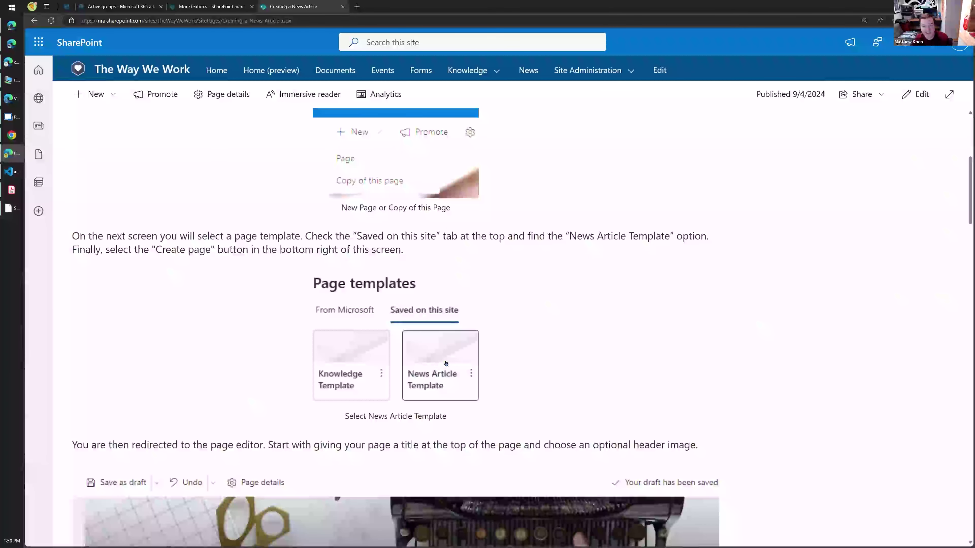
{"action": "scroll", "coordinate": [217, 338], "scroll_direction": "down", "scroll_amount": 7}
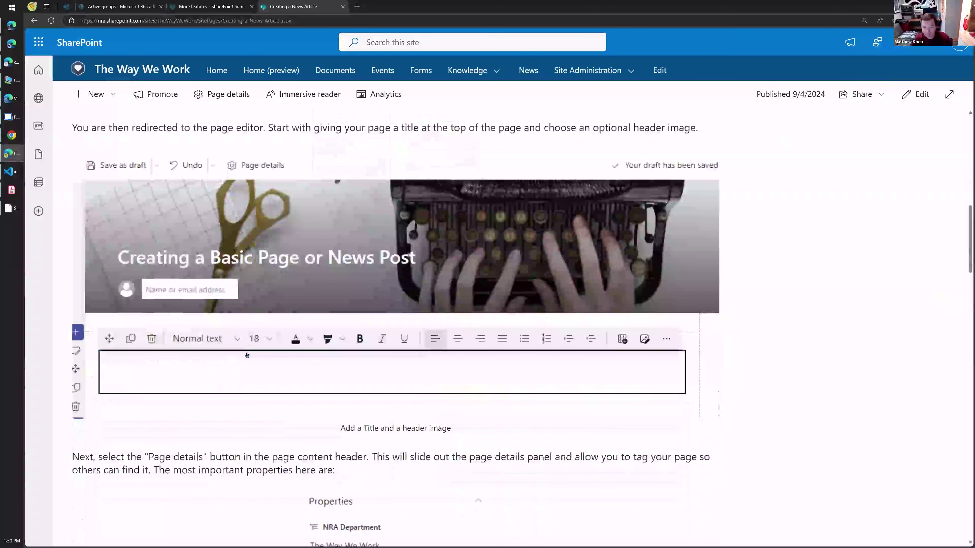
{"action": "scroll", "coordinate": [307, 403], "scroll_direction": "down", "scroll_amount": 7}
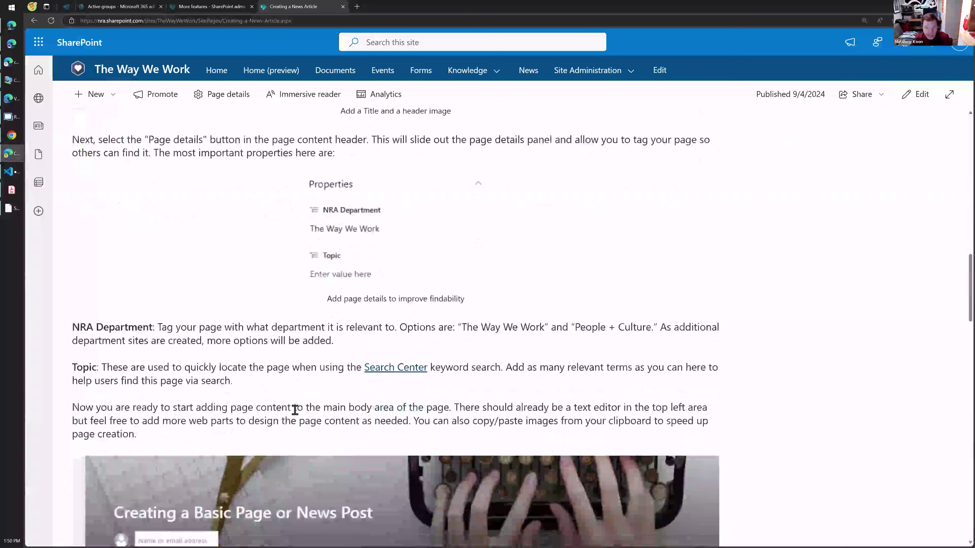
{"action": "scroll", "coordinate": [295, 410], "scroll_direction": "down", "scroll_amount": 1}
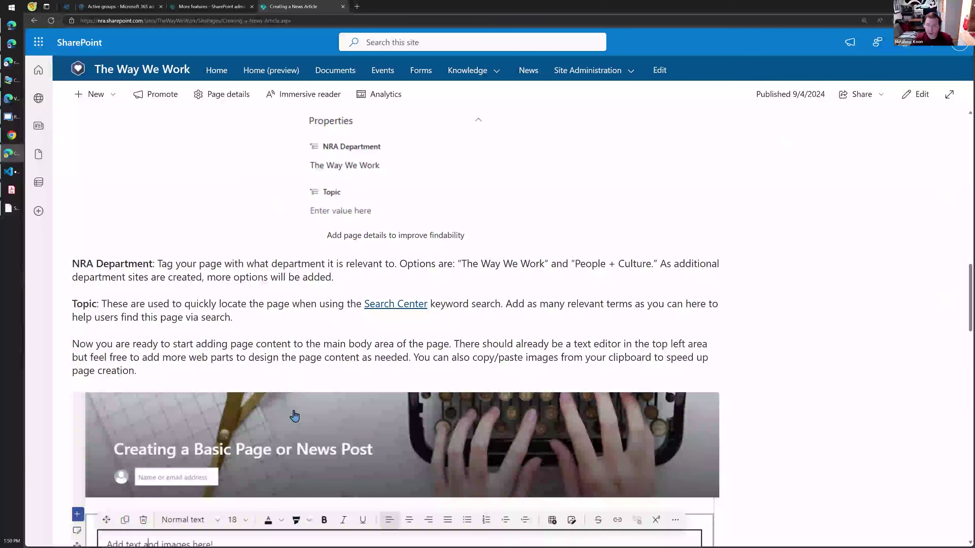
{"action": "scroll", "coordinate": [295, 416], "scroll_direction": "down", "scroll_amount": 5}
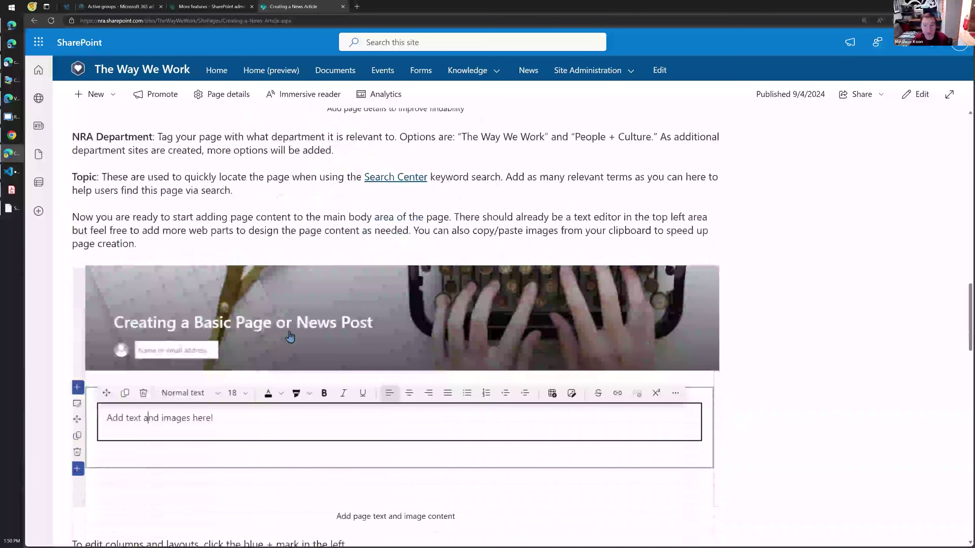
{"action": "scroll", "coordinate": [294, 348], "scroll_direction": "down", "scroll_amount": 1}
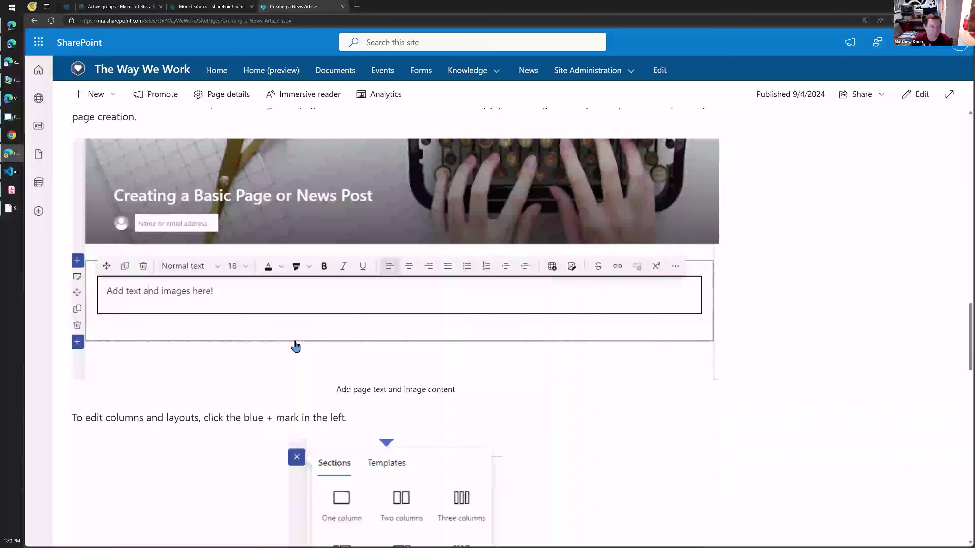
{"action": "scroll", "coordinate": [321, 344], "scroll_direction": "up", "scroll_amount": 15}
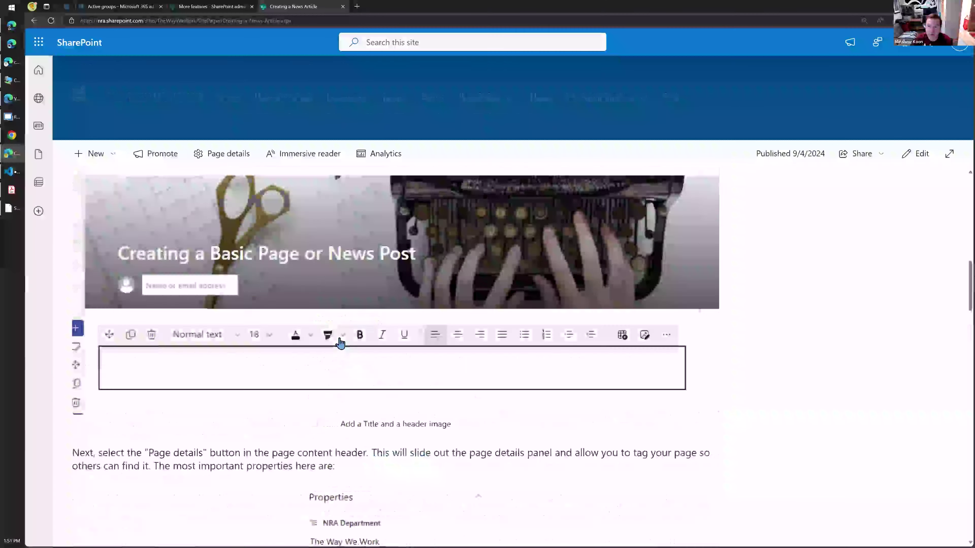
{"action": "key", "text": "alt+Left"}
{"action": "scroll", "coordinate": [177, 426], "scroll_direction": "down", "scroll_amount": 3}
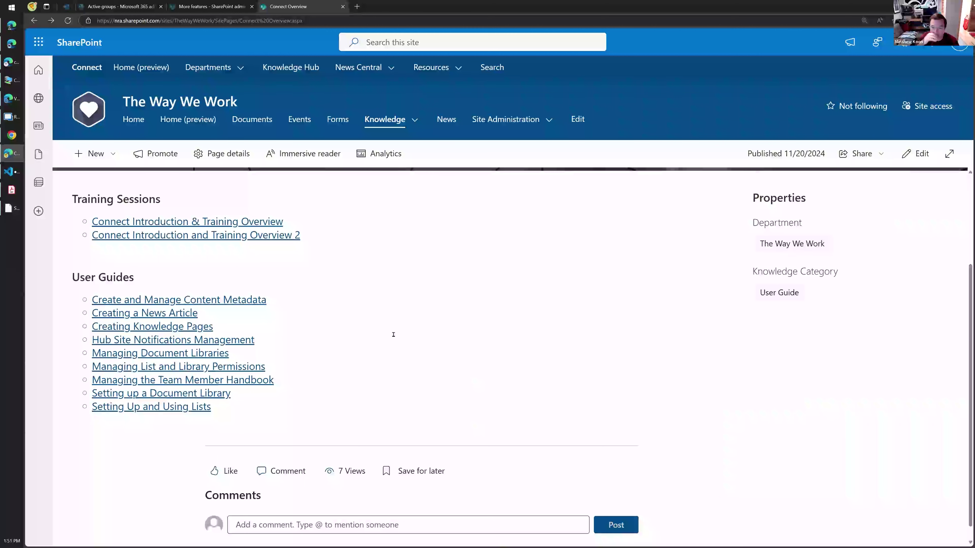
{"action": "scroll", "coordinate": [407, 337], "scroll_direction": "up", "scroll_amount": 3}
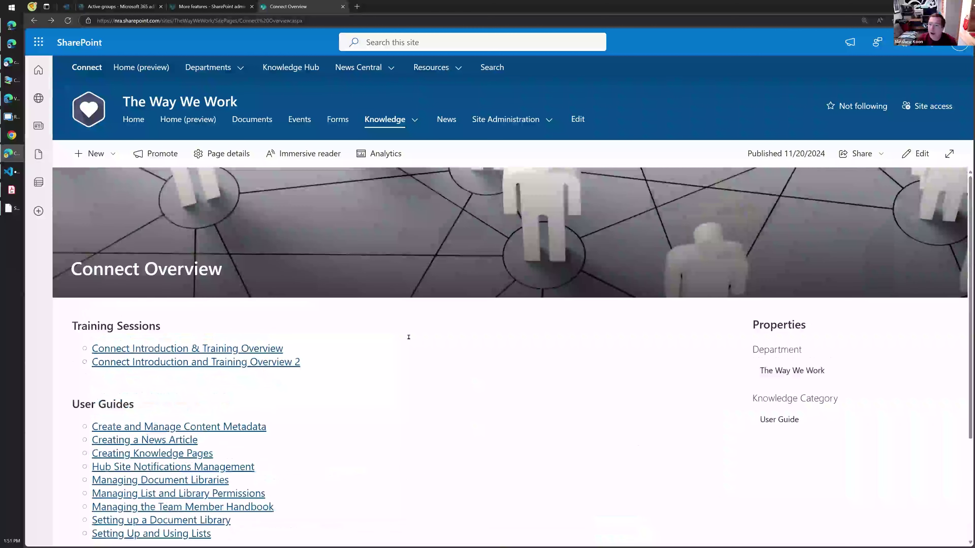
Step: Check The Way We Work News page, and open the News Central home page to look over its newsletters and Site Administration options
{"action": "left_click", "coordinate": [445, 119]}
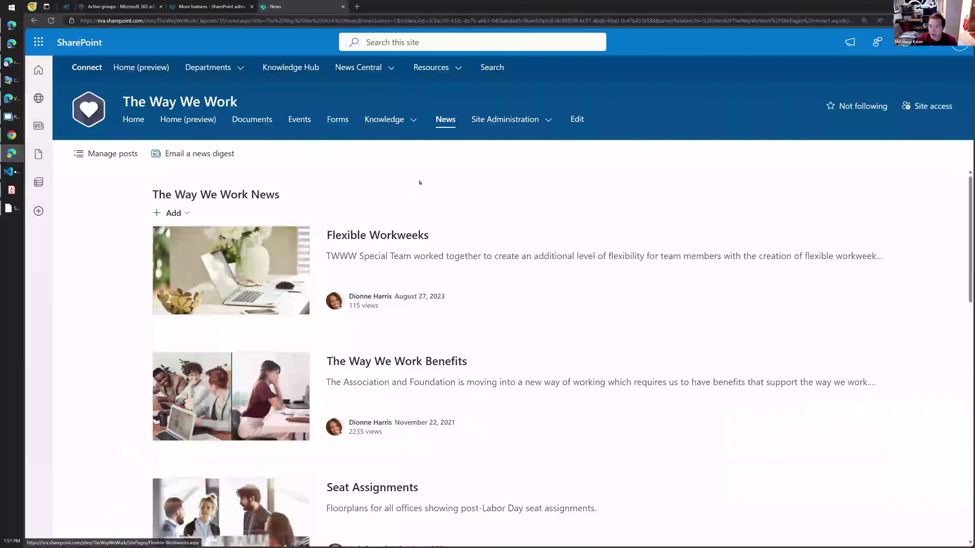
{"action": "left_click", "coordinate": [359, 68]}
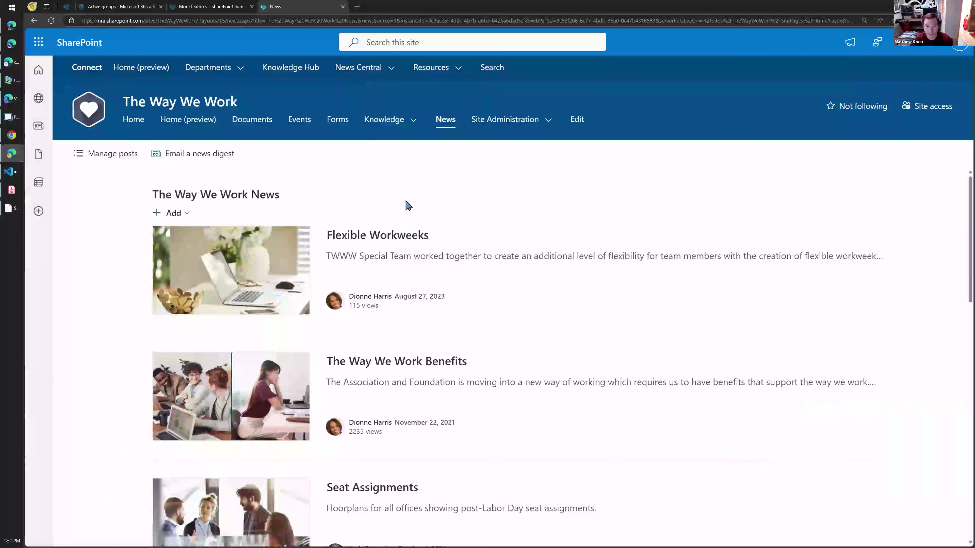
{"action": "mouse_move", "coordinate": [359, 66]}
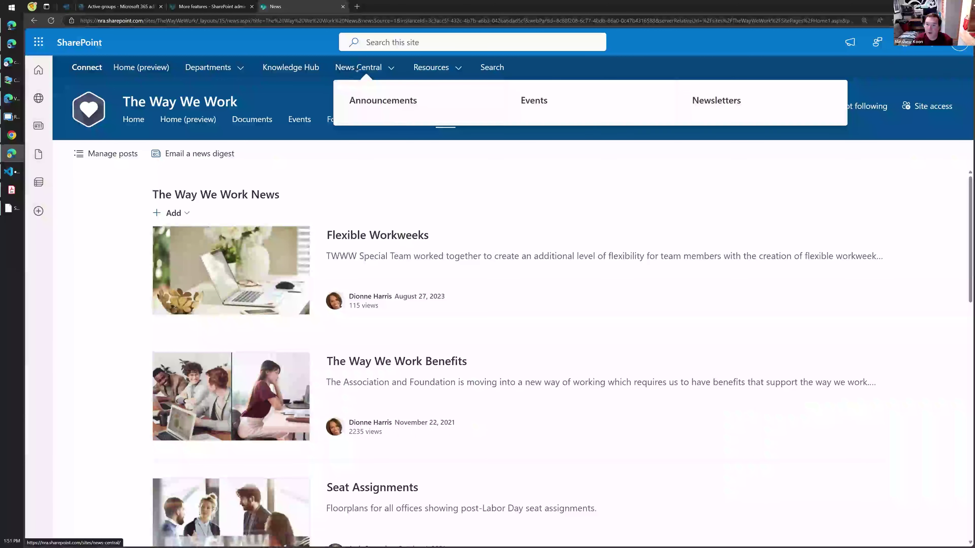
{"action": "left_click", "coordinate": [360, 103]}
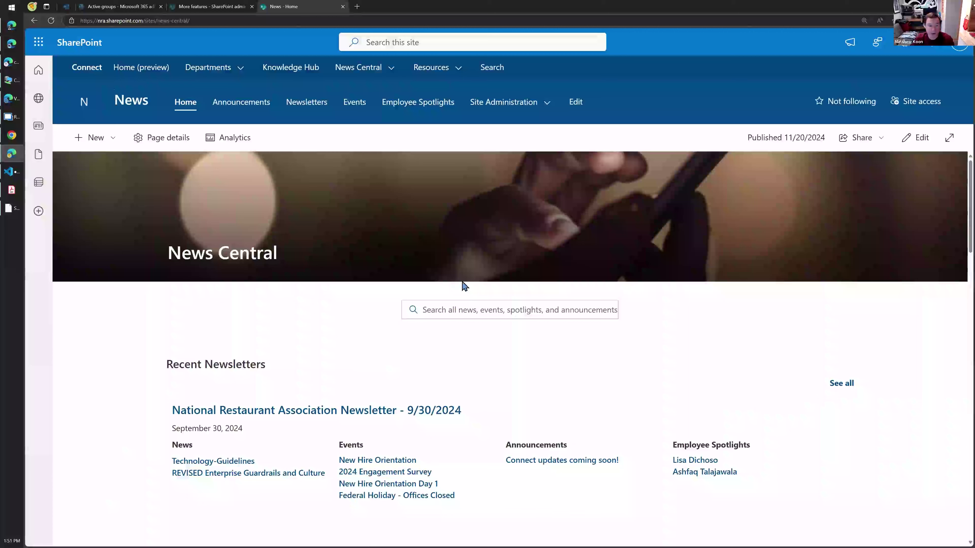
{"action": "scroll", "coordinate": [298, 407], "scroll_direction": "down", "scroll_amount": 1}
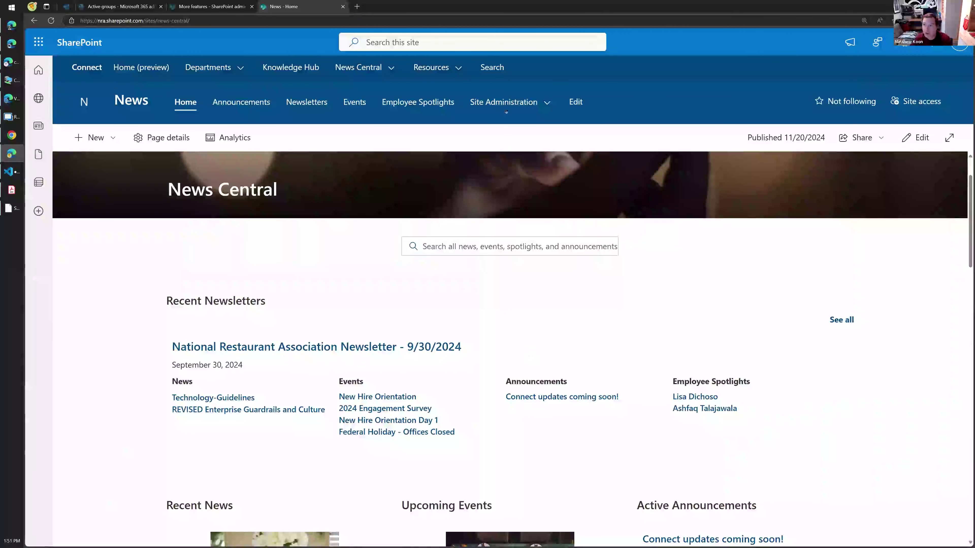
{"action": "mouse_move", "coordinate": [506, 105]}
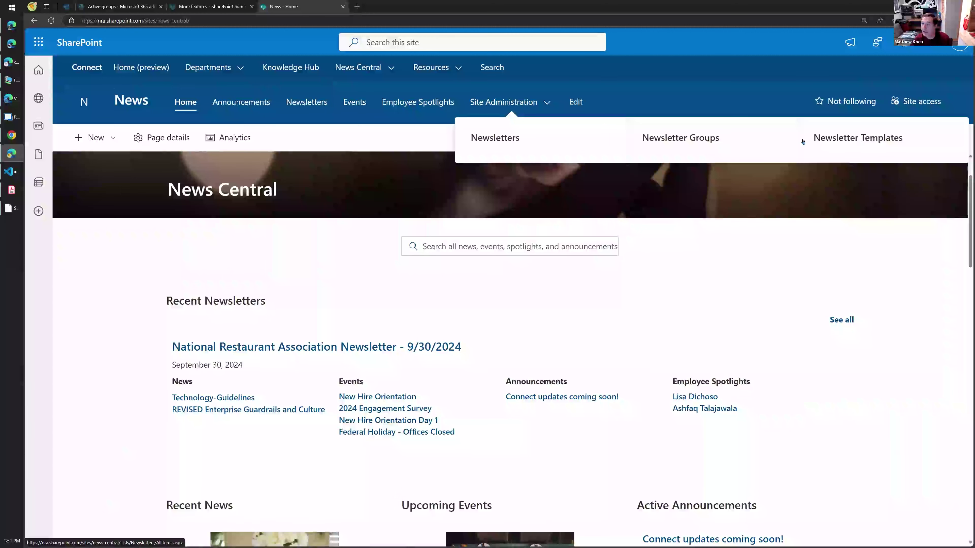
Step: Open the Newsletters list from the News site's administration options and look over the existing newsletters
{"action": "left_click", "coordinate": [498, 143]}
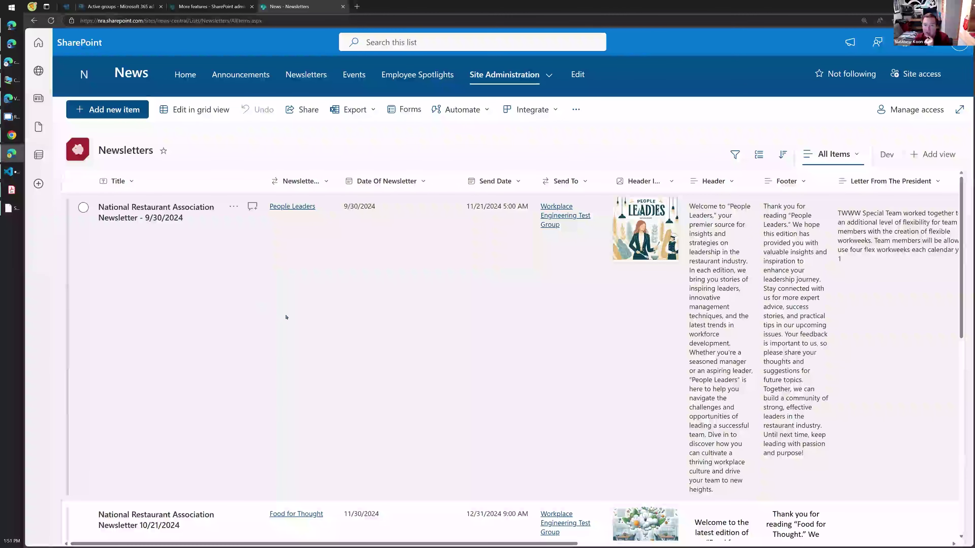
{"action": "scroll", "coordinate": [285, 317], "scroll_direction": "down", "scroll_amount": 5}
{"action": "scroll", "coordinate": [286, 317], "scroll_direction": "up", "scroll_amount": 5}
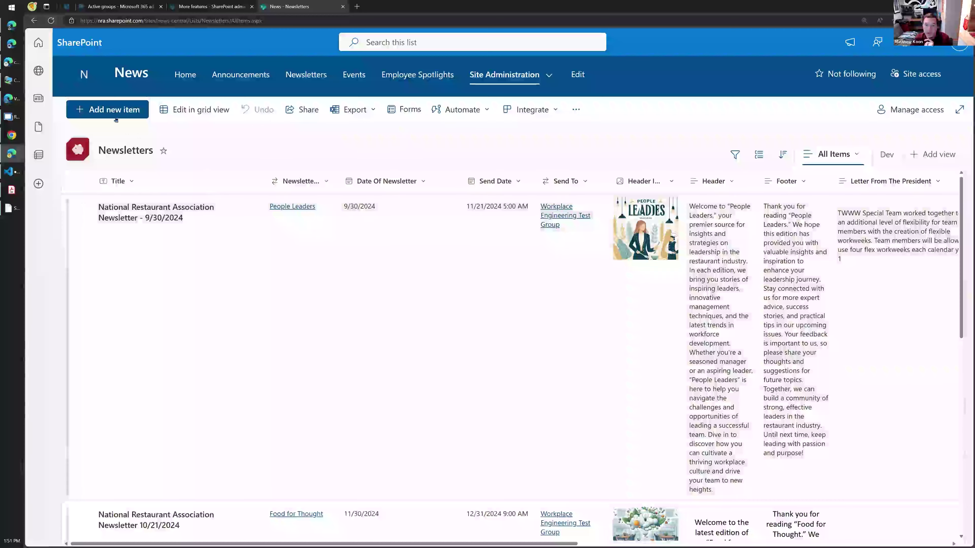
Step: Start a new newsletter with the type Food for Thought, sent to Workplace Engineering Test Group instead of Everyone
{"action": "left_click", "coordinate": [114, 112]}
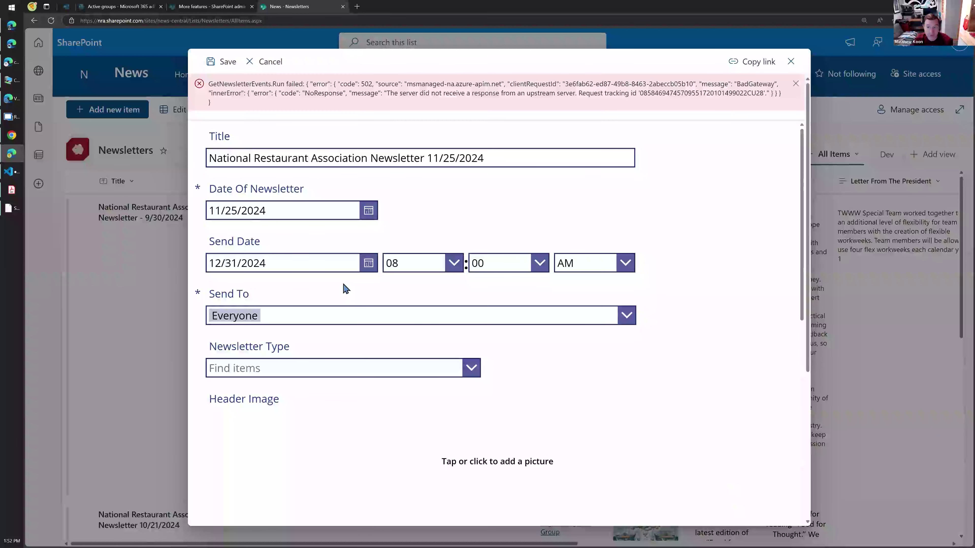
{"action": "scroll", "coordinate": [343, 286], "scroll_direction": "down", "scroll_amount": 2}
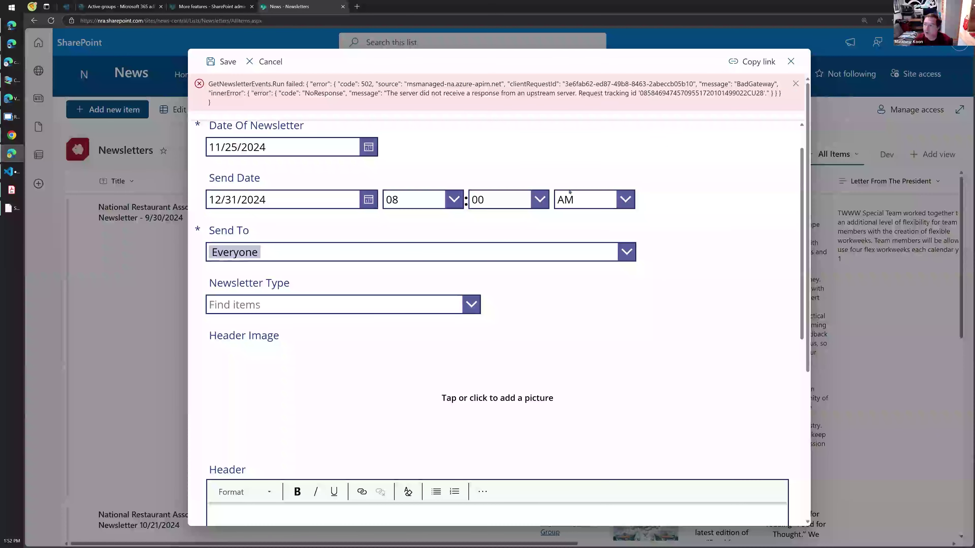
{"action": "left_click", "coordinate": [418, 303]}
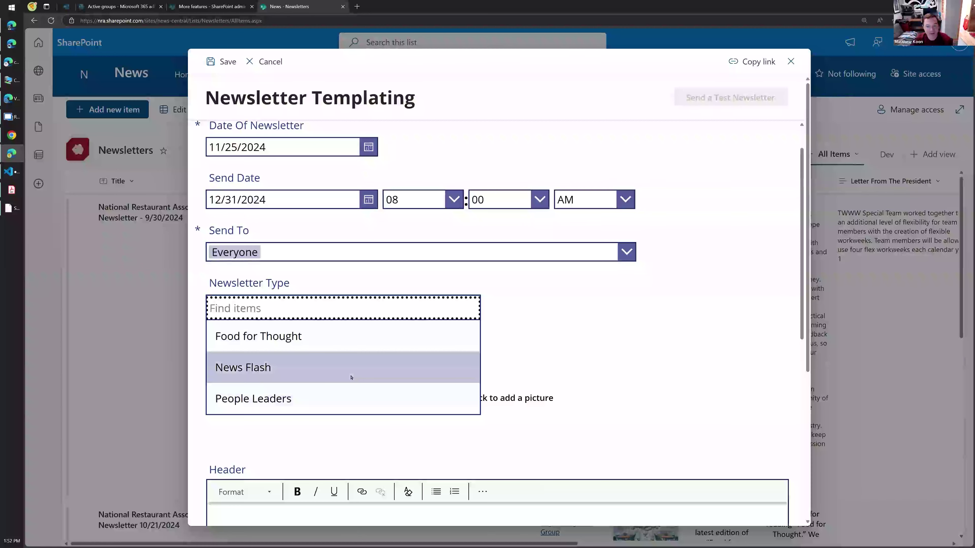
{"action": "left_click", "coordinate": [340, 335]}
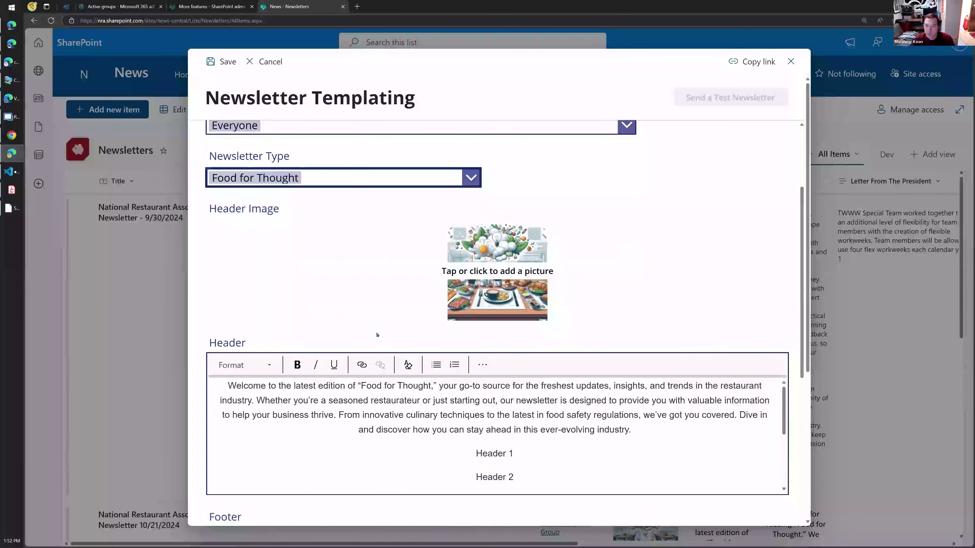
{"action": "left_click", "coordinate": [361, 257]}
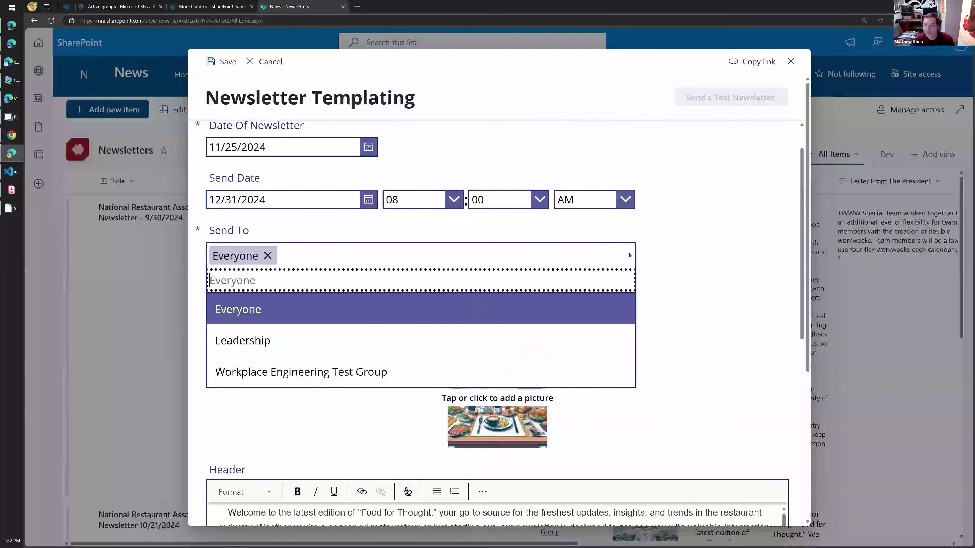
{"action": "left_click", "coordinate": [299, 375]}
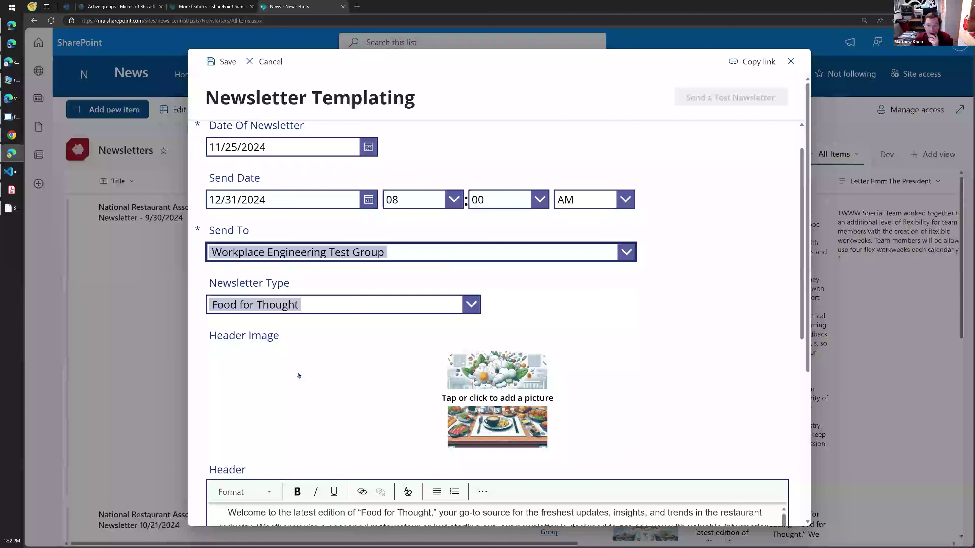
Step: Check the header image file picker, then review the newsletter form's header, footer, announcements and staff spotlight sections
{"action": "left_click", "coordinate": [326, 385]}
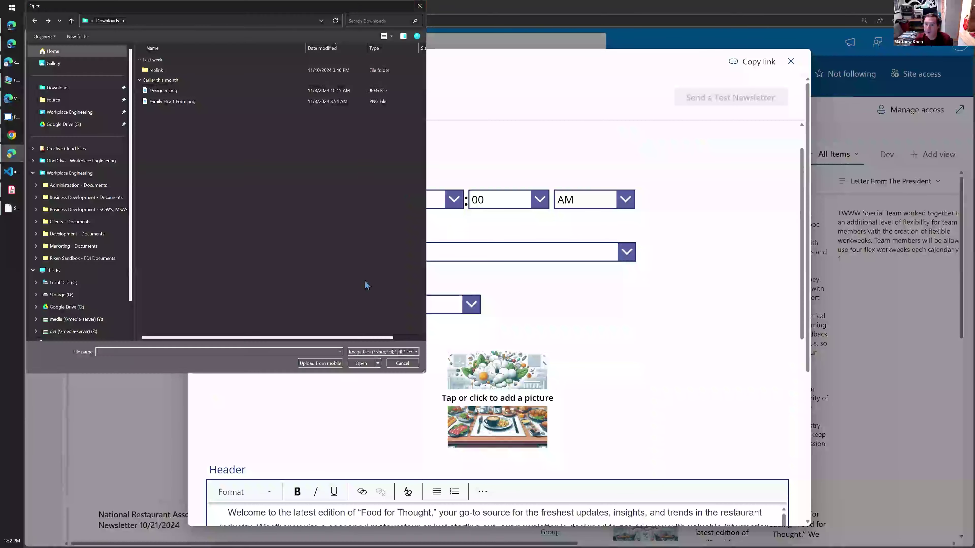
{"action": "key", "text": "Escape"}
{"action": "scroll", "coordinate": [324, 378], "scroll_direction": "down", "scroll_amount": 2}
{"action": "scroll", "coordinate": [328, 375], "scroll_direction": "up", "scroll_amount": 4}
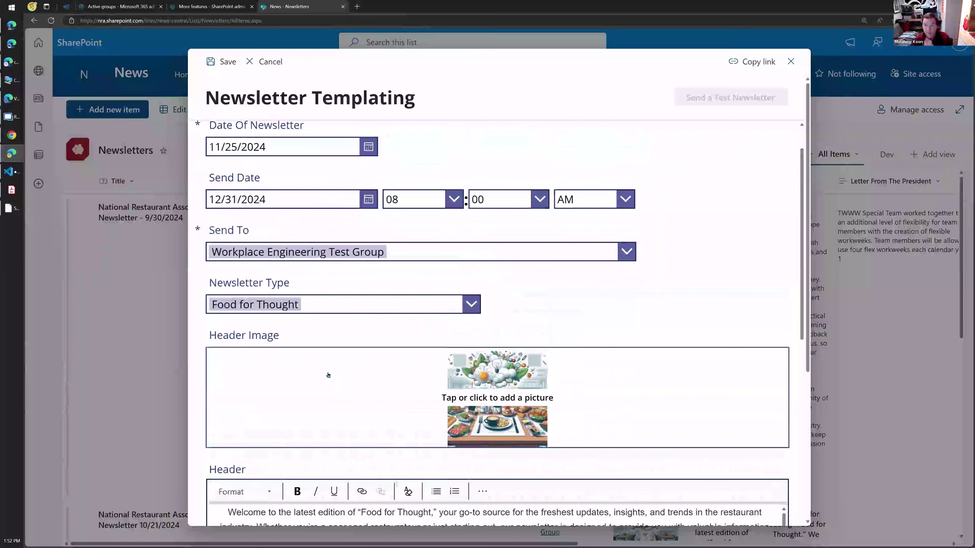
{"action": "scroll", "coordinate": [328, 375], "scroll_direction": "down", "scroll_amount": 5}
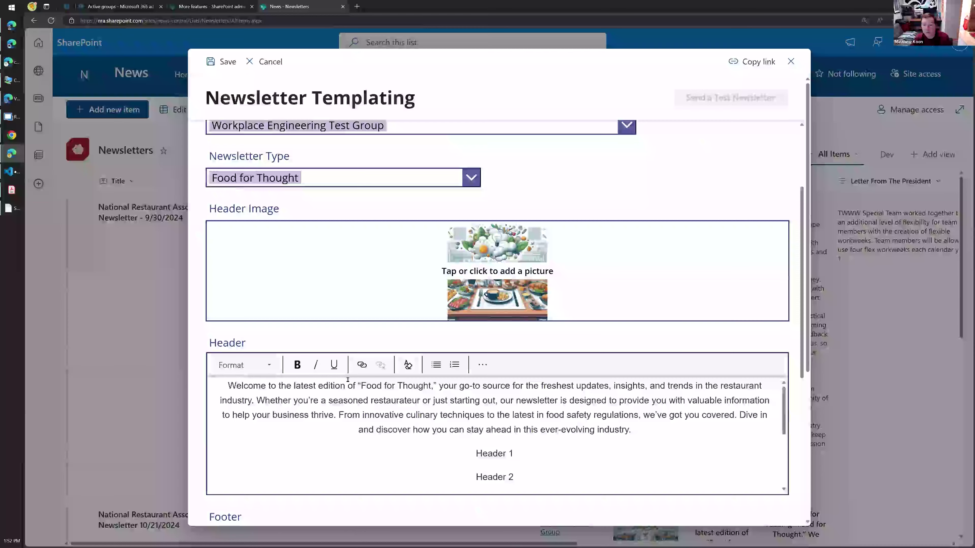
{"action": "scroll", "coordinate": [348, 384], "scroll_direction": "up", "scroll_amount": 6}
{"action": "scroll", "coordinate": [277, 410], "scroll_direction": "down", "scroll_amount": 7}
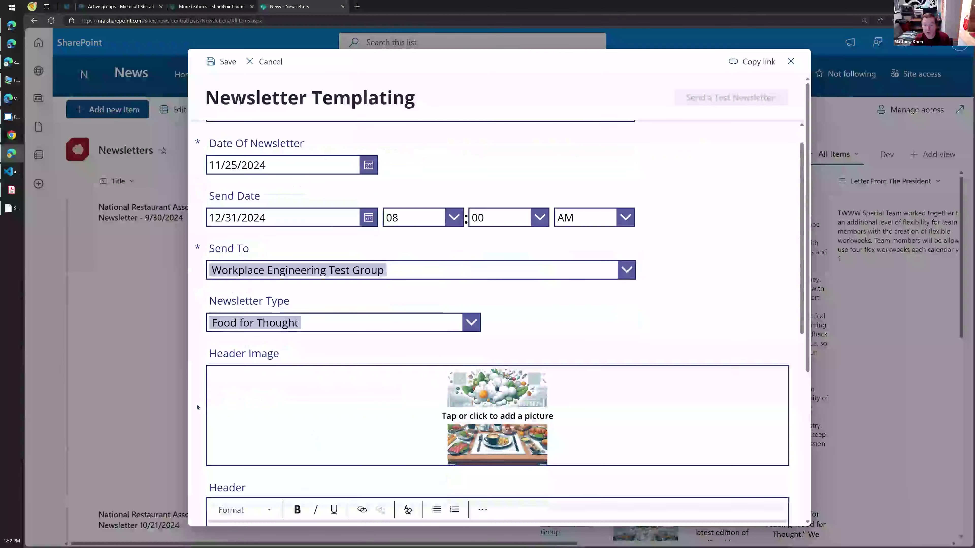
{"action": "scroll", "coordinate": [277, 410], "scroll_direction": "up", "scroll_amount": 3}
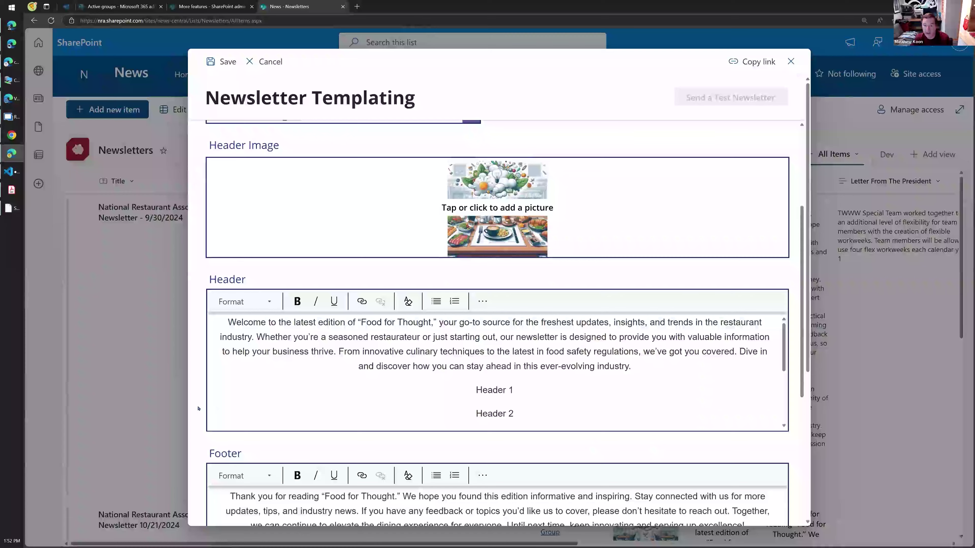
{"action": "scroll", "coordinate": [198, 409], "scroll_direction": "down", "scroll_amount": 7}
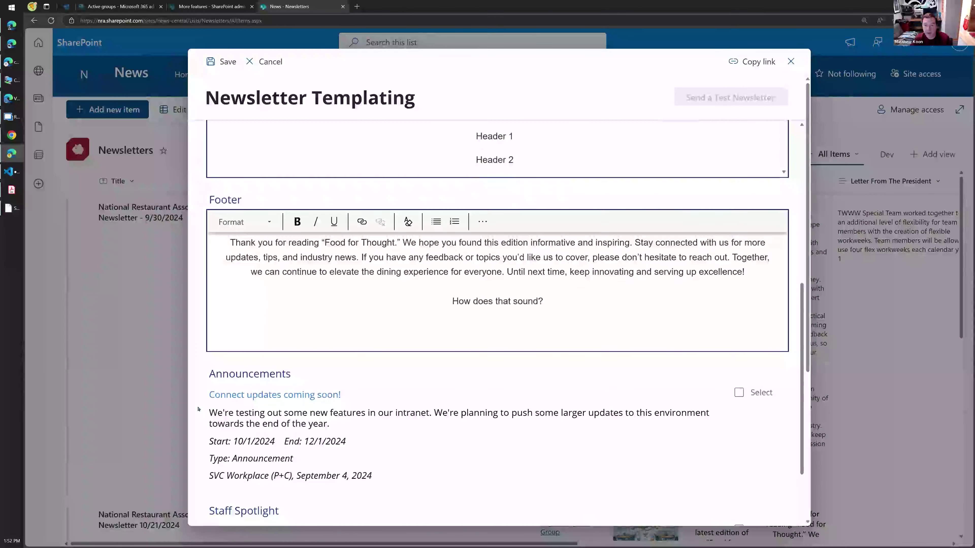
{"action": "scroll", "coordinate": [198, 409], "scroll_direction": "down", "scroll_amount": 6}
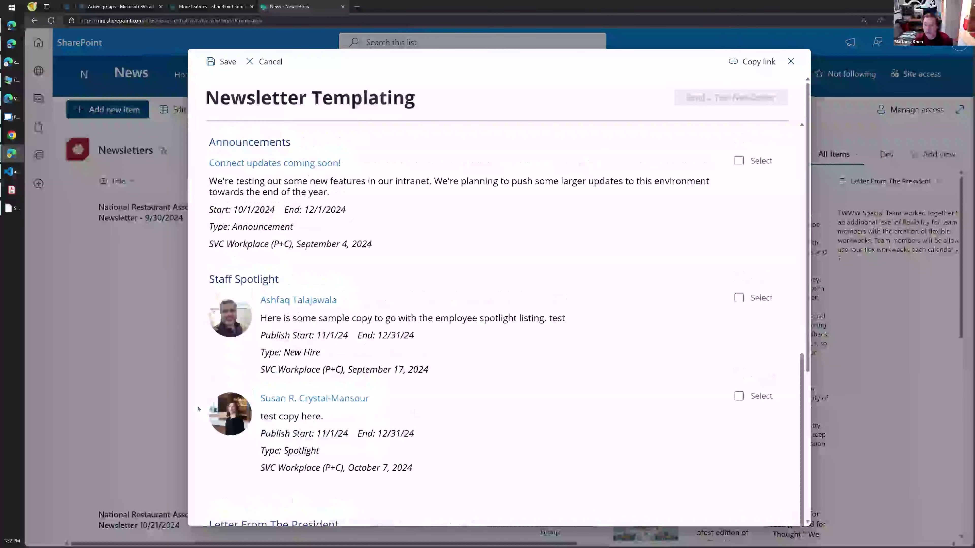
{"action": "scroll", "coordinate": [198, 409], "scroll_direction": "up", "scroll_amount": 1}
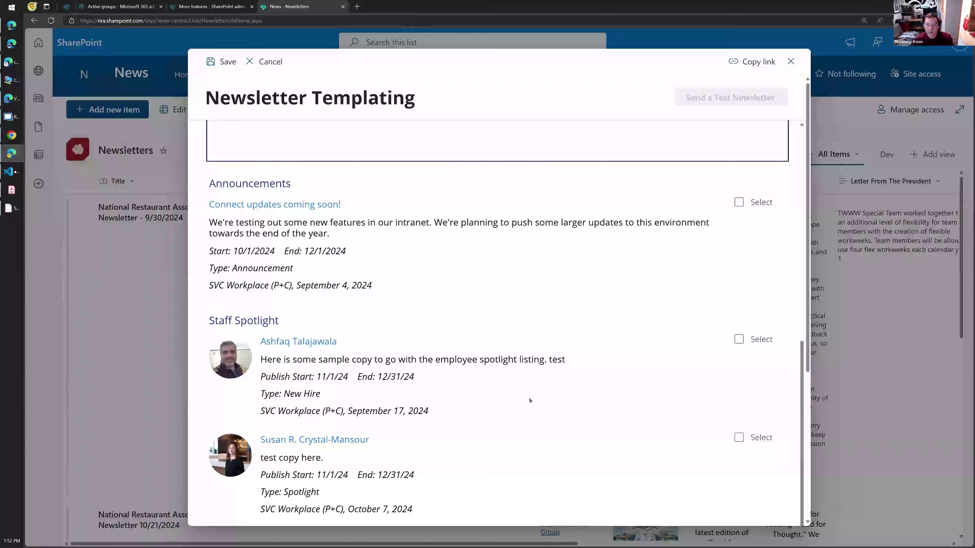
{"action": "scroll", "coordinate": [530, 400], "scroll_direction": "down", "scroll_amount": 5}
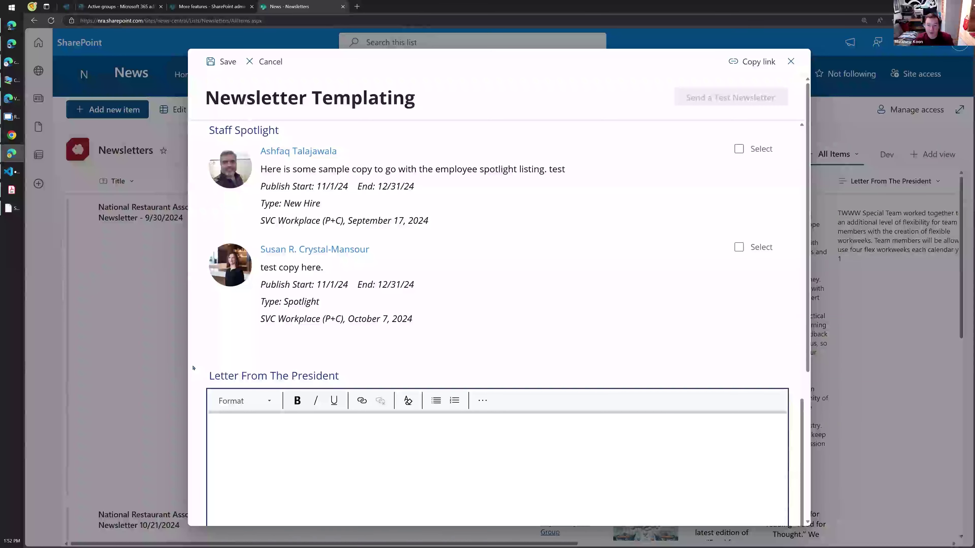
Step: Select the Flexible Workweeks and The Way We Work Benefits articles in the newsletter's News section
{"action": "scroll", "coordinate": [193, 368], "scroll_direction": "down", "scroll_amount": 7}
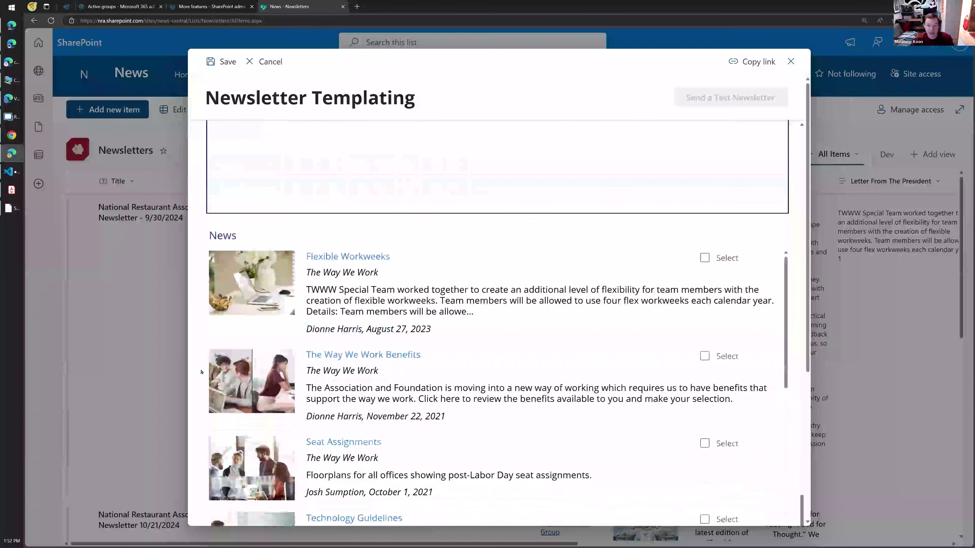
{"action": "scroll", "coordinate": [201, 372], "scroll_direction": "down", "scroll_amount": 2}
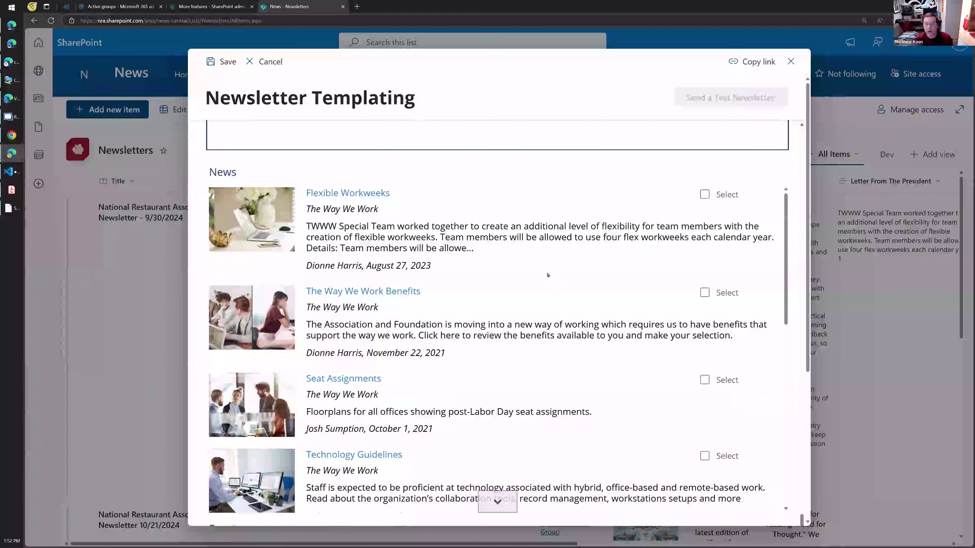
{"action": "left_click", "coordinate": [708, 194]}
{"action": "left_click", "coordinate": [705, 294]}
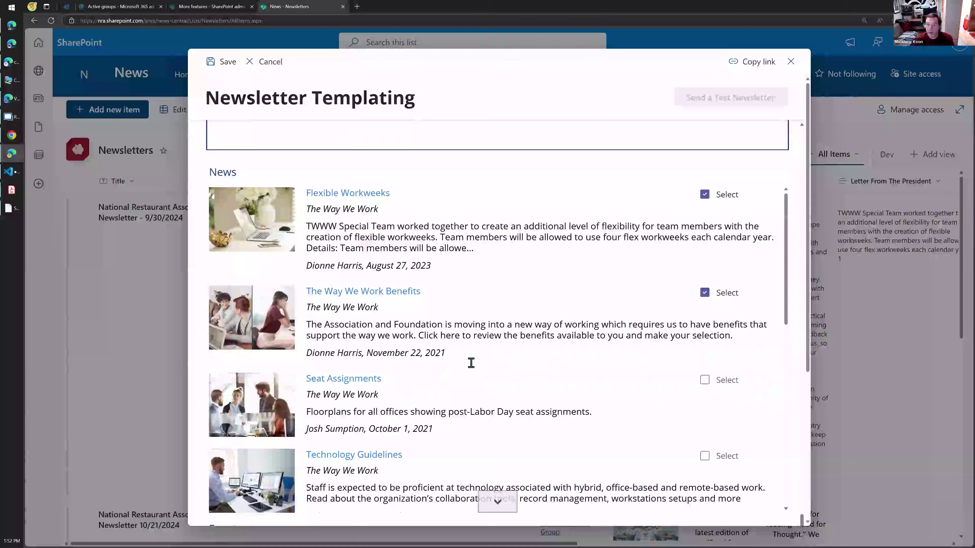
Step: Look through the remaining News articles and the Events section, and close the newsletter form without saving
{"action": "scroll", "coordinate": [471, 363], "scroll_direction": "down", "scroll_amount": 10}
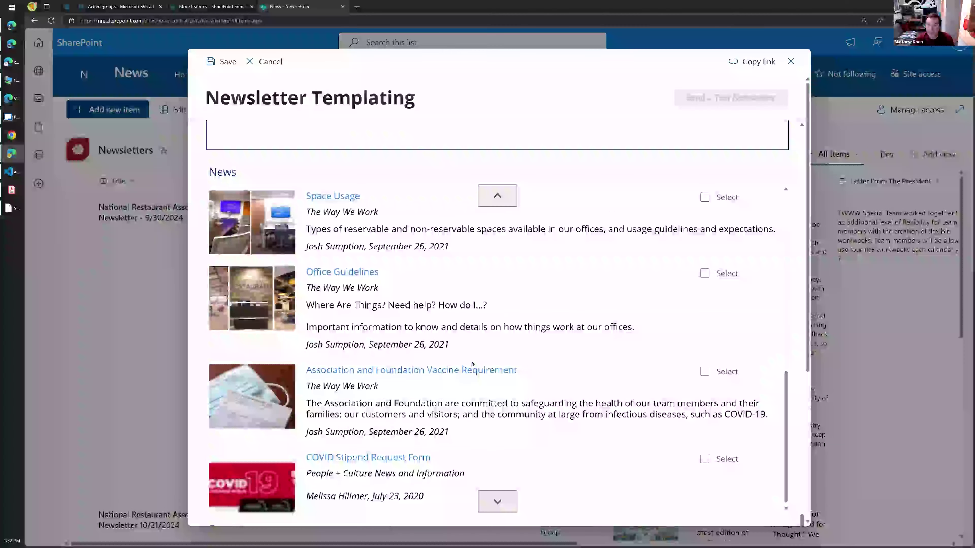
{"action": "scroll", "coordinate": [471, 364], "scroll_direction": "down", "scroll_amount": 8}
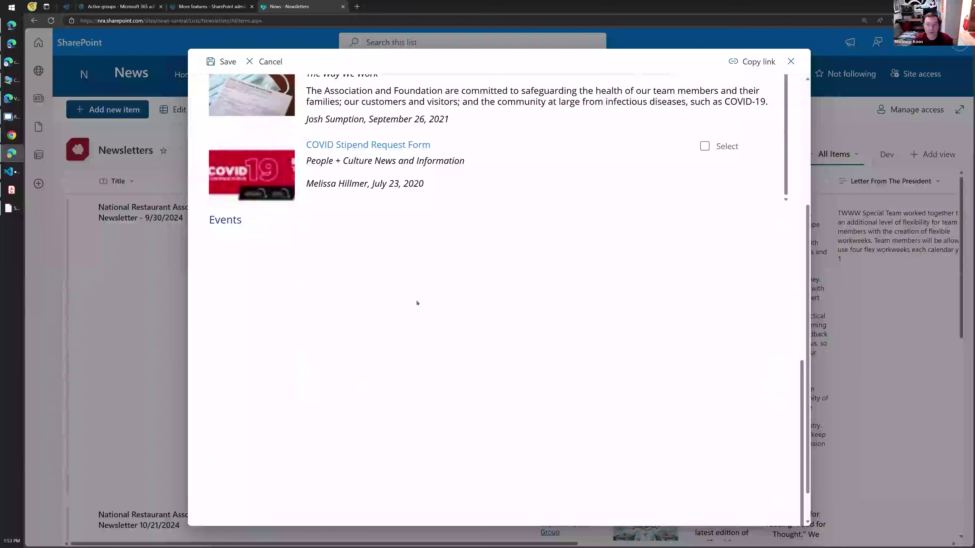
{"action": "scroll", "coordinate": [420, 255], "scroll_direction": "down", "scroll_amount": 1}
{"action": "scroll", "coordinate": [478, 257], "scroll_direction": "up", "scroll_amount": 5}
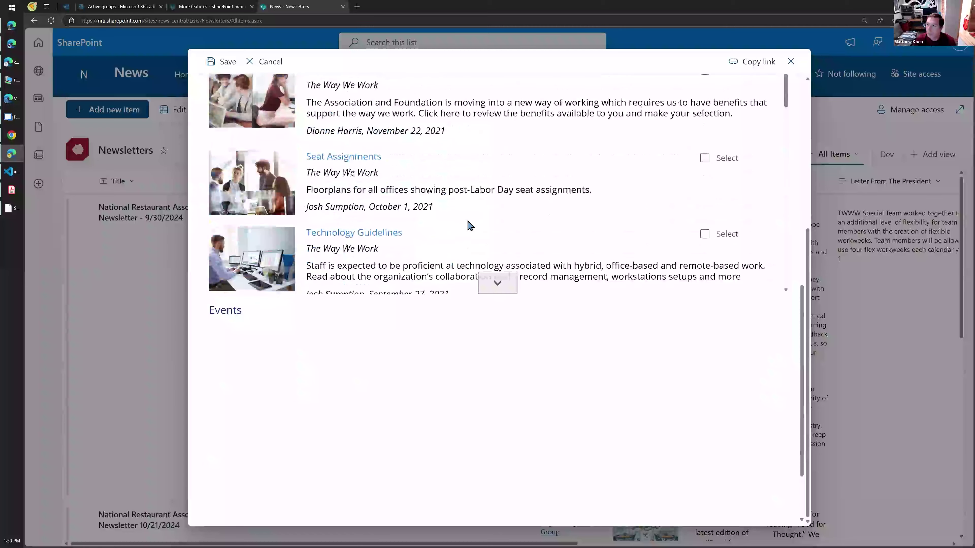
{"action": "scroll", "coordinate": [805, 151], "scroll_direction": "up", "scroll_amount": 6}
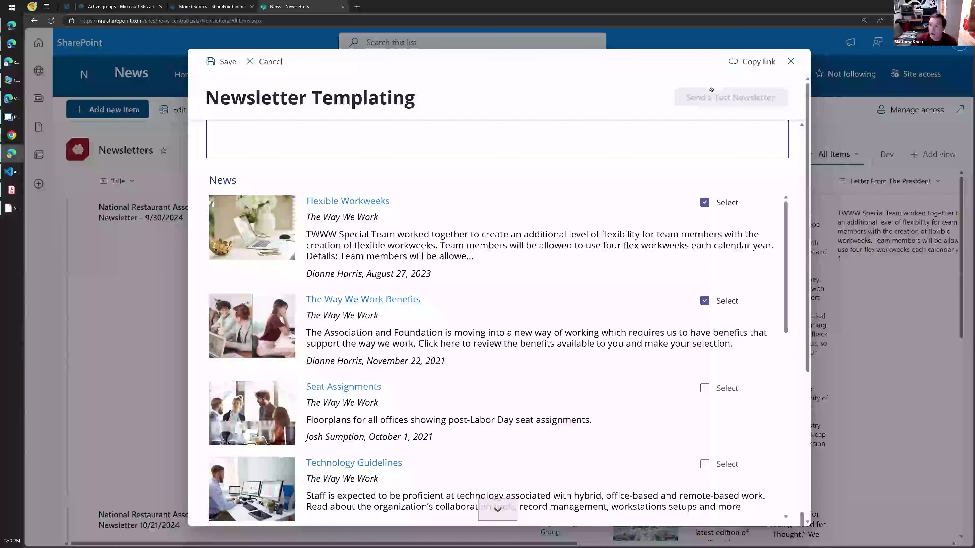
{"action": "left_click", "coordinate": [790, 62]}
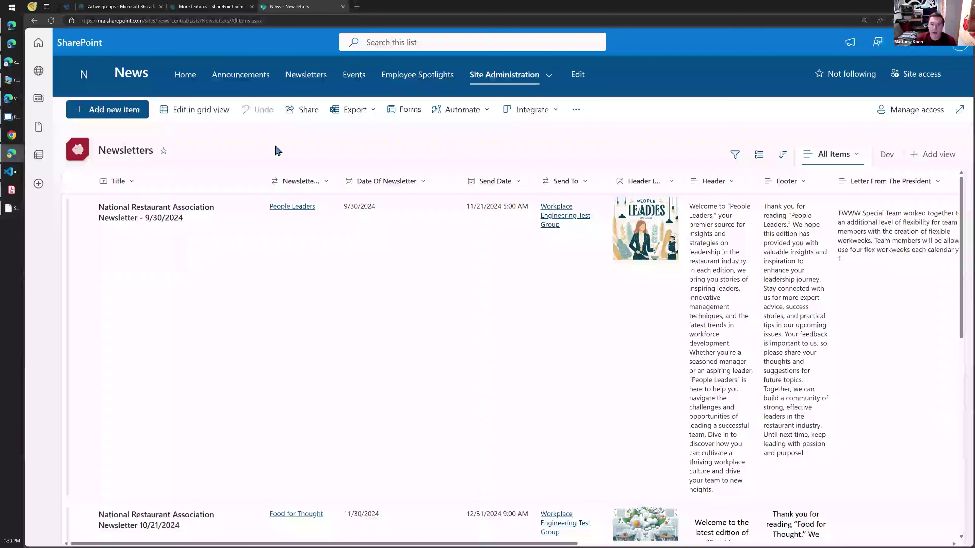
Step: Reload the Newsletters list, review the Departments links, and open the Knowledge Hub to look over its recently updated and popular articles
{"action": "key", "text": "F5"}
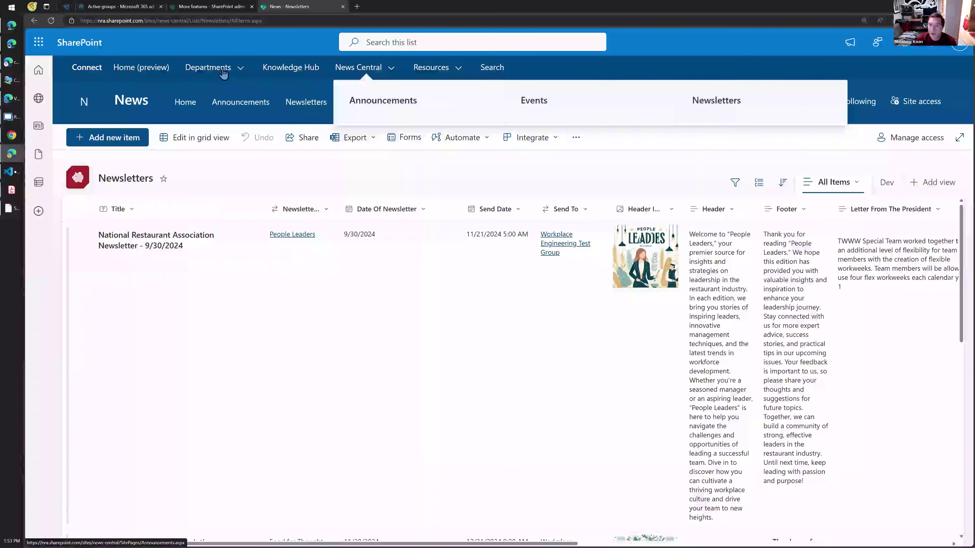
{"action": "mouse_move", "coordinate": [224, 74]}
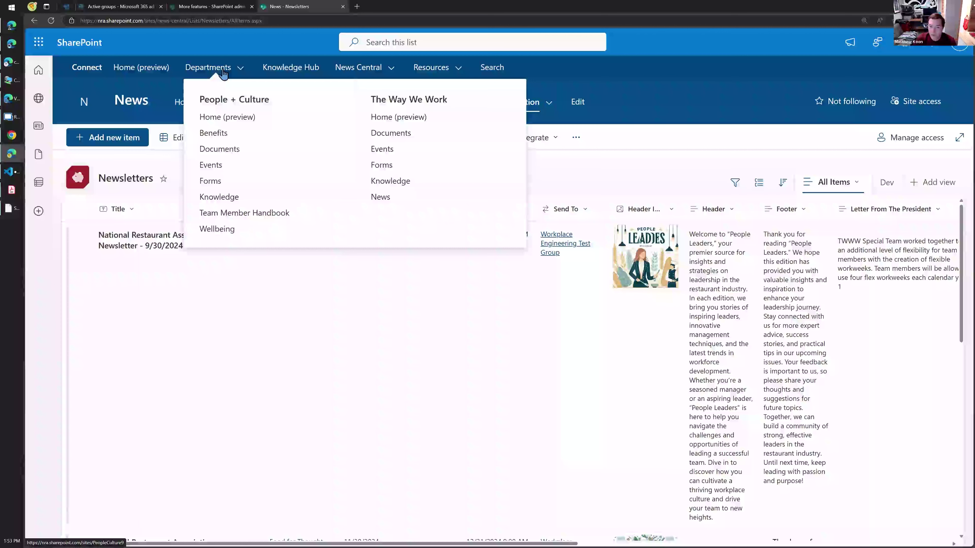
{"action": "left_click", "coordinate": [391, 180]}
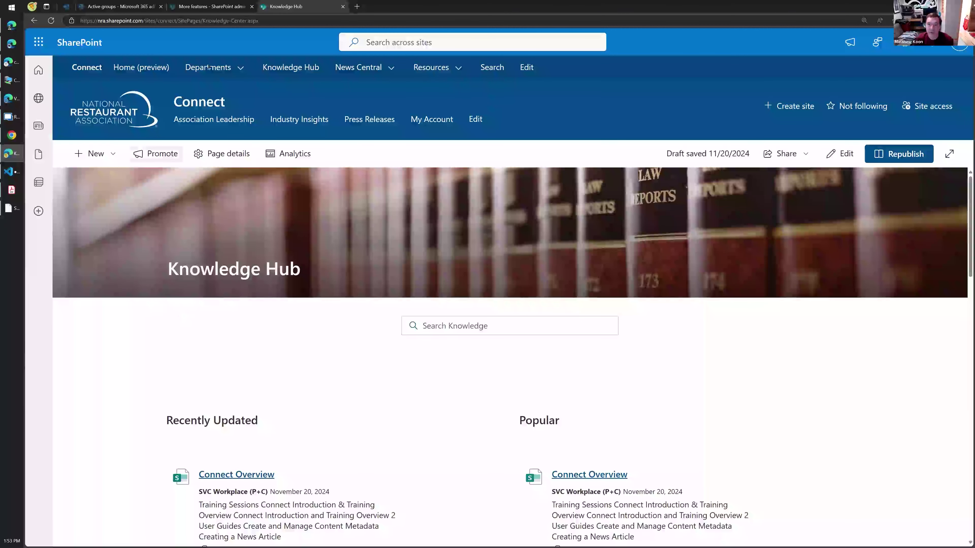
{"action": "mouse_move", "coordinate": [364, 68]}
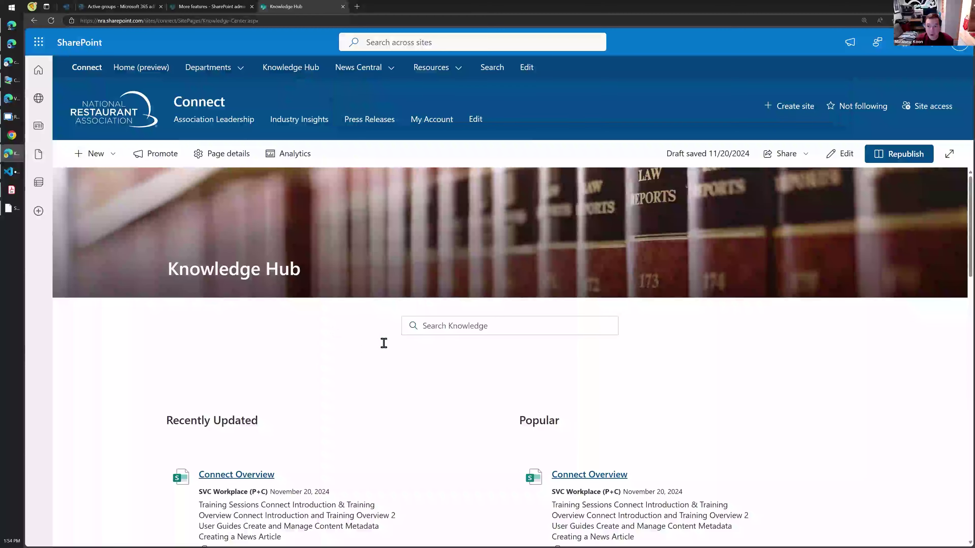
{"action": "scroll", "coordinate": [429, 335], "scroll_direction": "down", "scroll_amount": 2}
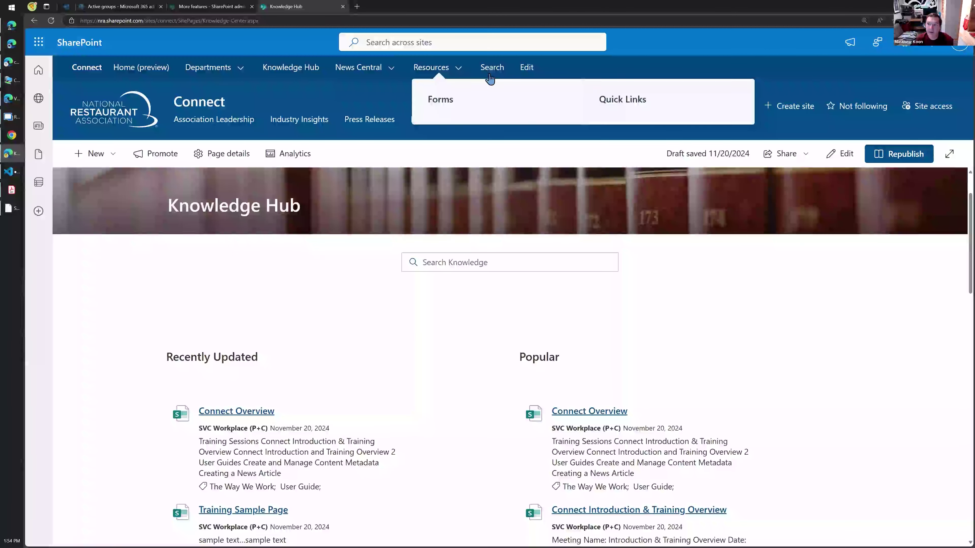
Step: Search the Search Center for "logo" and look through the image results
{"action": "left_click", "coordinate": [492, 67]}
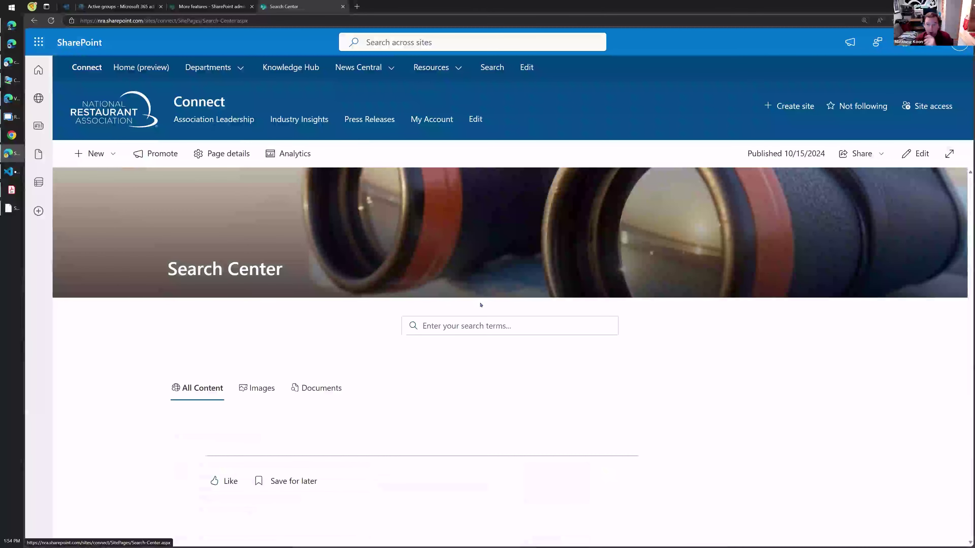
{"action": "left_click", "coordinate": [450, 322]}
{"action": "type", "text": "logo"}
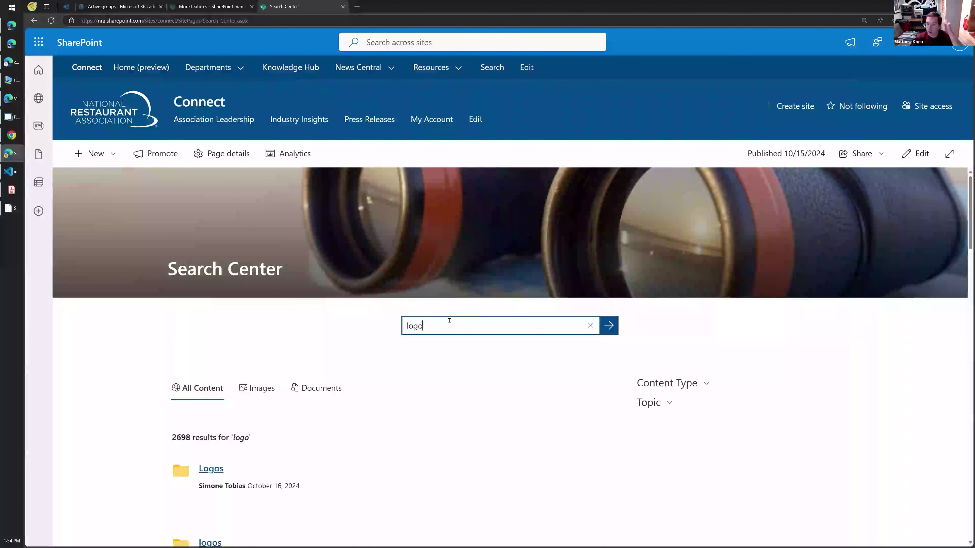
{"action": "scroll", "coordinate": [345, 307], "scroll_direction": "down", "scroll_amount": 2}
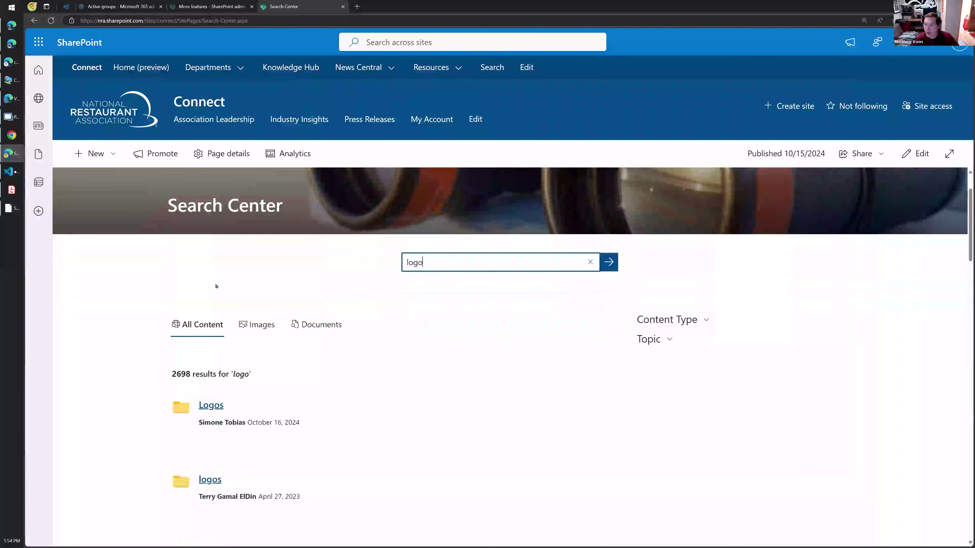
{"action": "left_click", "coordinate": [258, 326]}
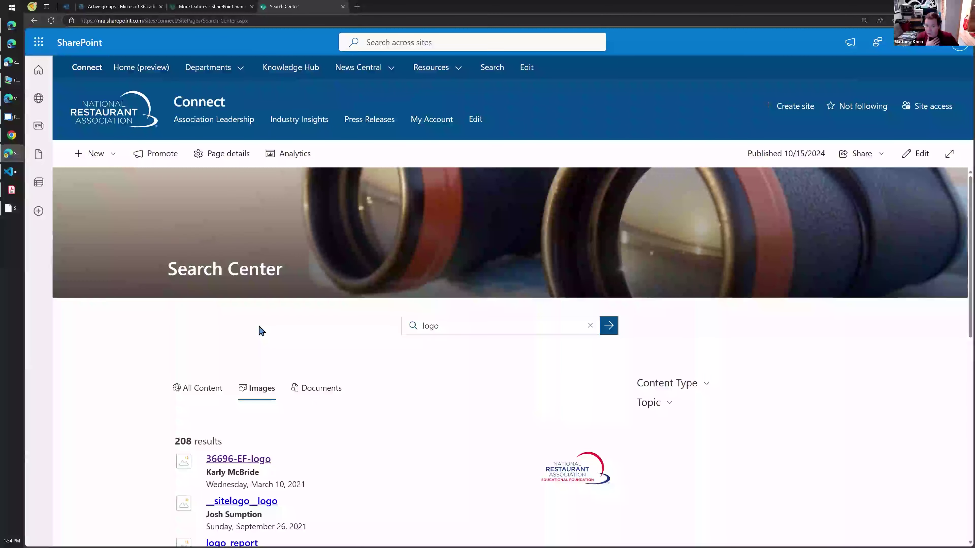
{"action": "scroll", "coordinate": [399, 453], "scroll_direction": "down", "scroll_amount": 5}
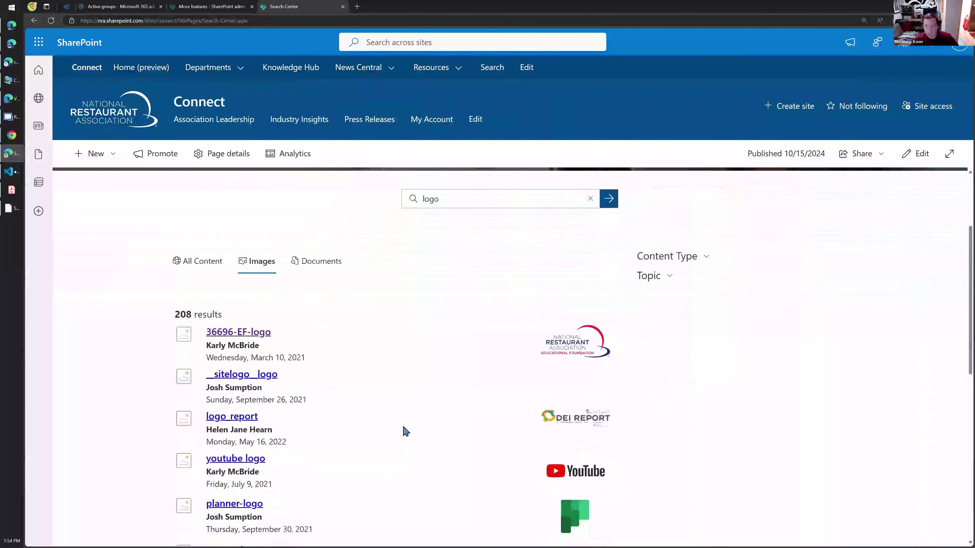
Step: Narrow the Search Center results for "logo" to documents and look over the first matches
{"action": "scroll", "coordinate": [406, 432], "scroll_direction": "up", "scroll_amount": 3}
{"action": "left_click", "coordinate": [320, 262]}
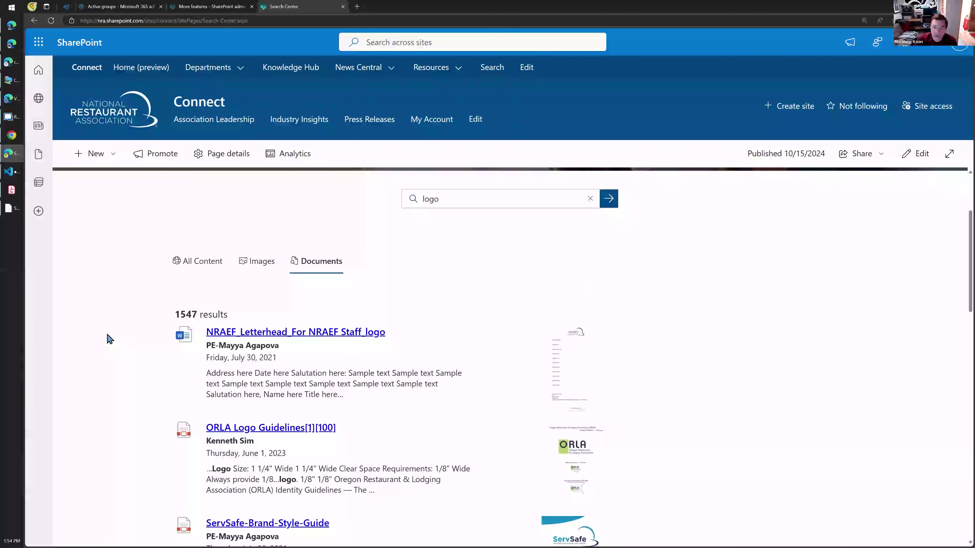
{"action": "scroll", "coordinate": [110, 339], "scroll_direction": "up", "scroll_amount": 3}
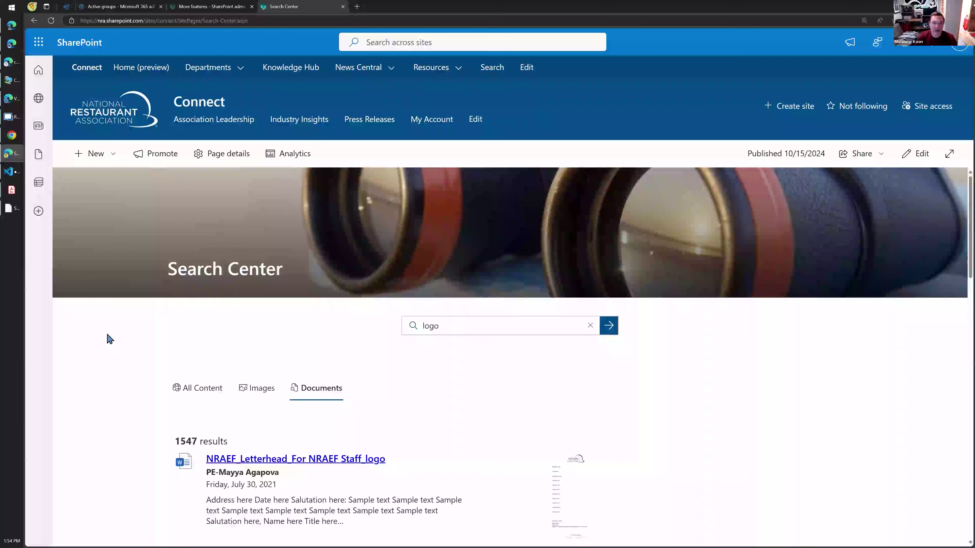
{"action": "scroll", "coordinate": [106, 336], "scroll_direction": "down", "scroll_amount": 3}
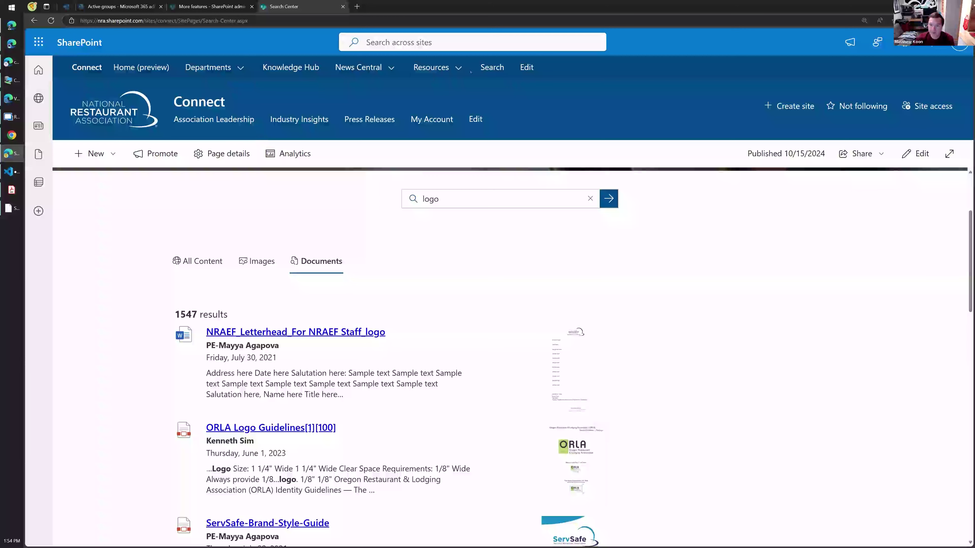
Step: Browse the Recently Updated and Popular articles in the Knowledge Hub, and return to the Home (preview) page
{"action": "left_click", "coordinate": [291, 67]}
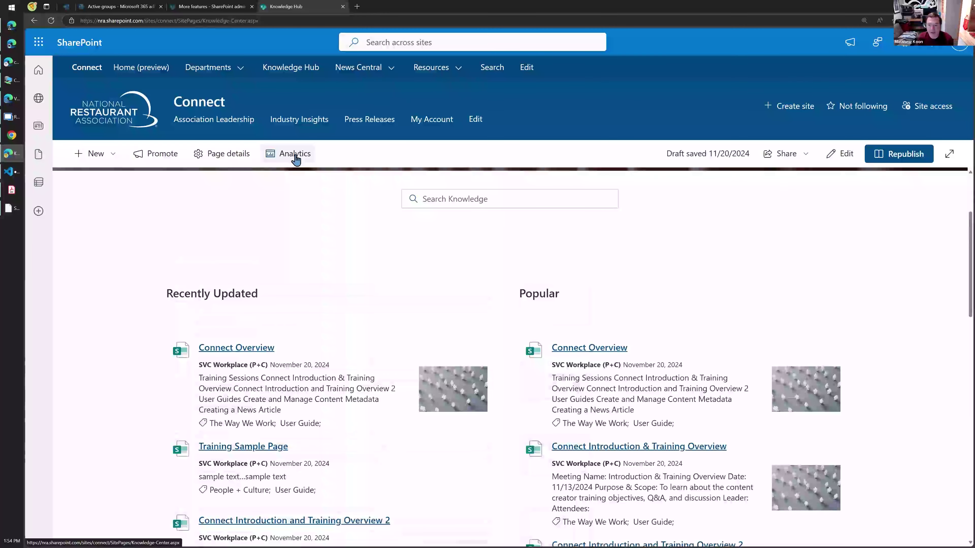
{"action": "scroll", "coordinate": [349, 498], "scroll_direction": "down", "scroll_amount": 3}
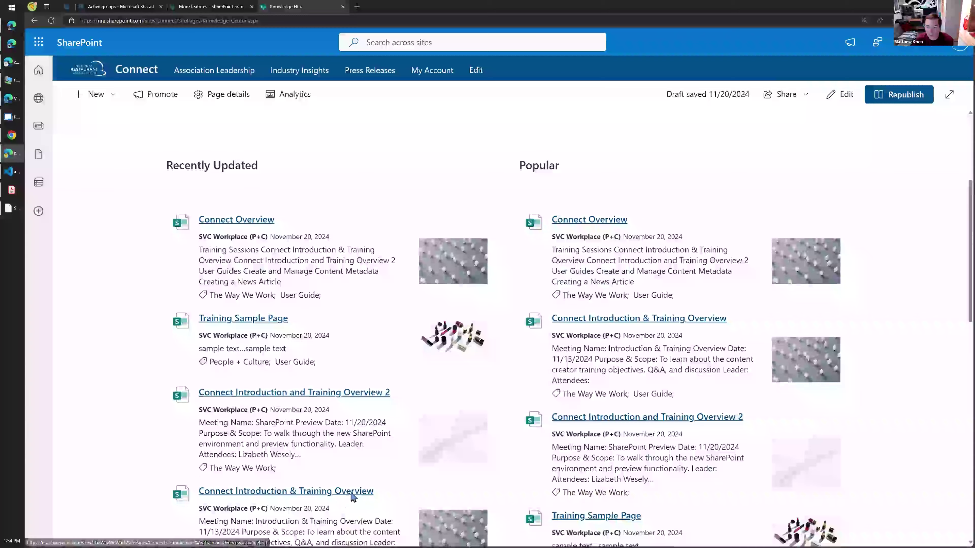
{"action": "scroll", "coordinate": [353, 496], "scroll_direction": "down", "scroll_amount": 3}
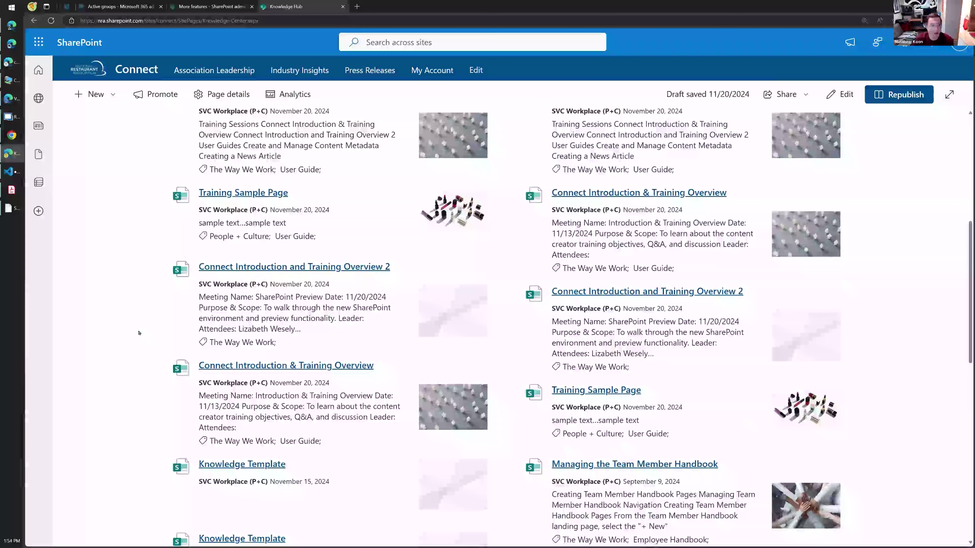
{"action": "scroll", "coordinate": [138, 334], "scroll_direction": "down", "scroll_amount": 3}
{"action": "scroll", "coordinate": [138, 336], "scroll_direction": "up", "scroll_amount": 1}
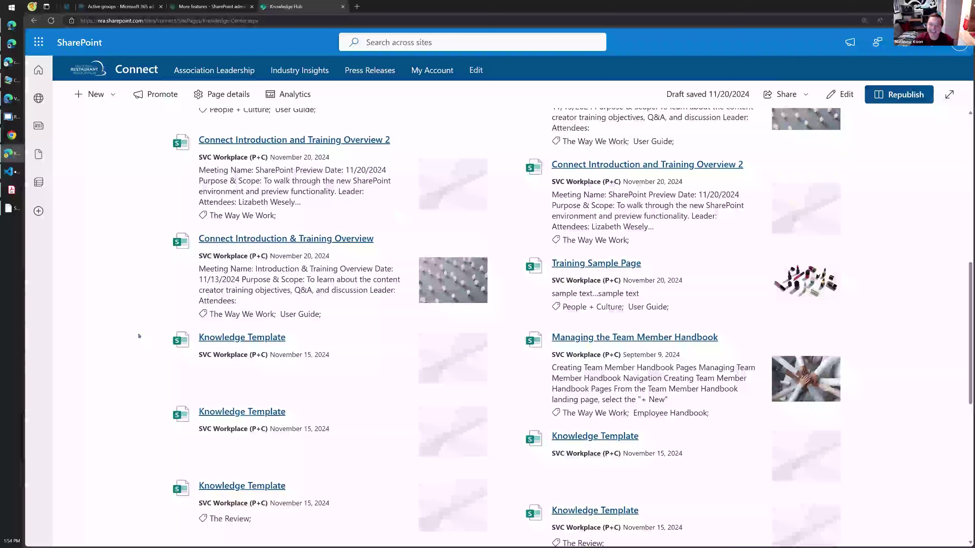
{"action": "scroll", "coordinate": [139, 336], "scroll_direction": "up", "scroll_amount": 10}
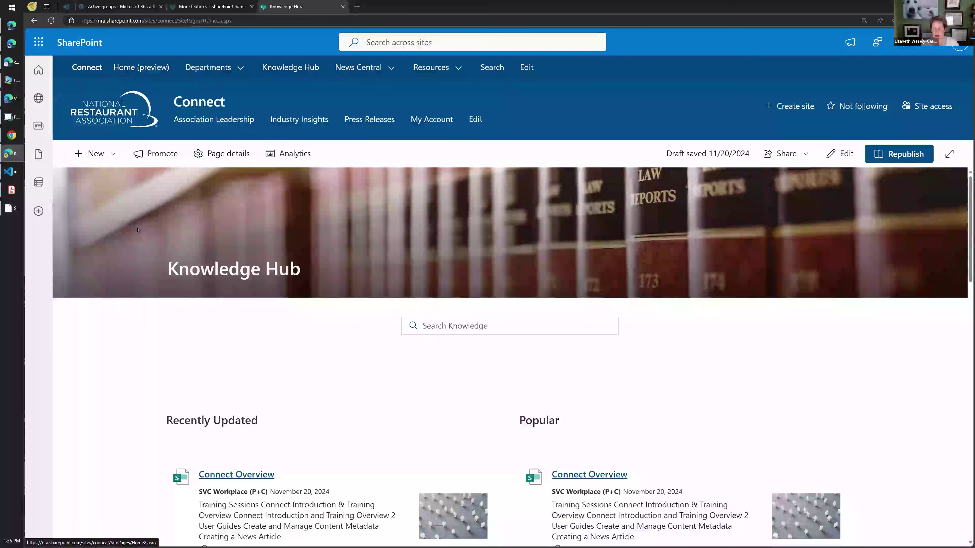
{"action": "left_click", "coordinate": [126, 68]}
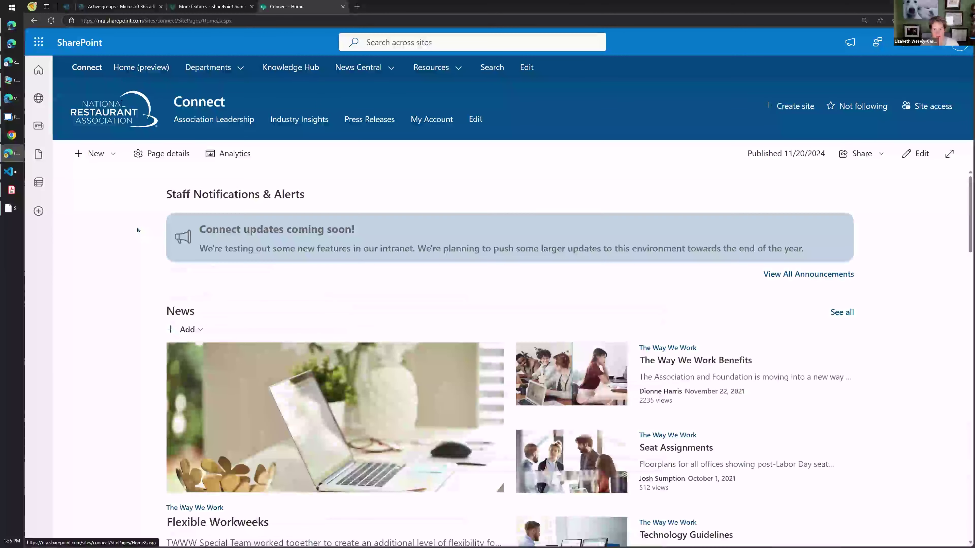